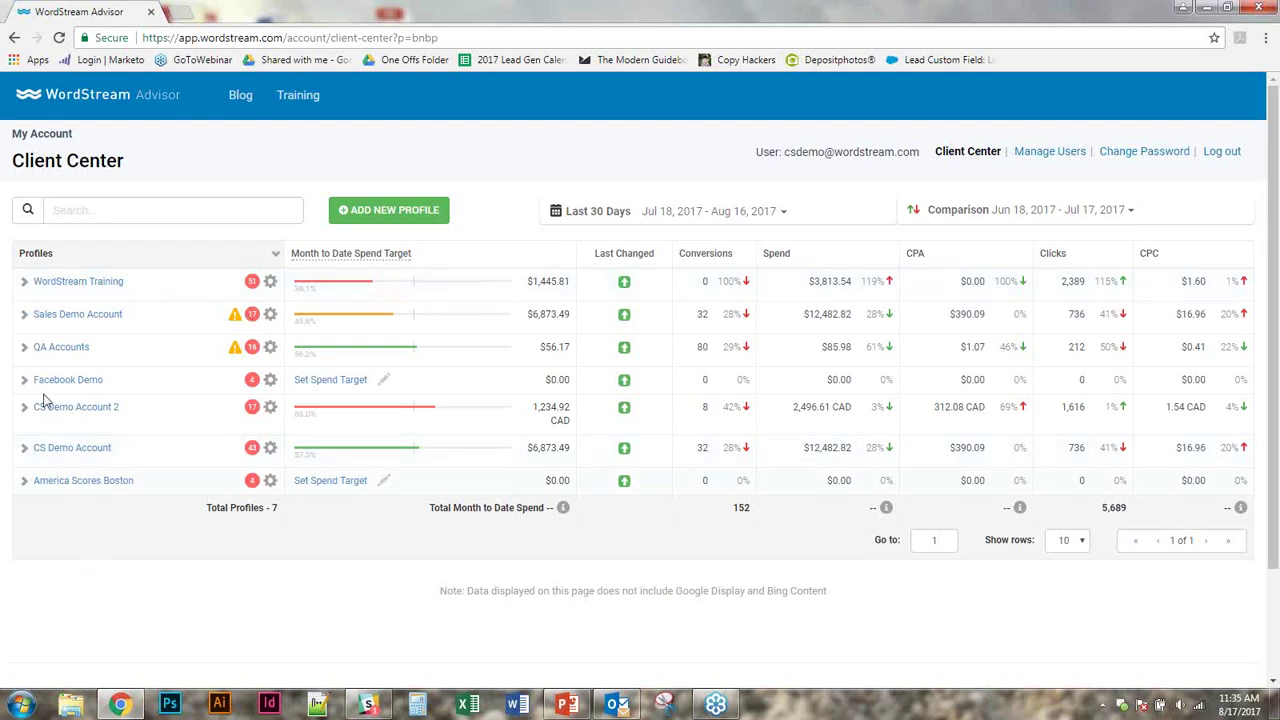
Step: Expand Sales Demo Account and CS Demo Account 2 to view their linked ad networks, and collapse both profiles again
left_click(24, 316)
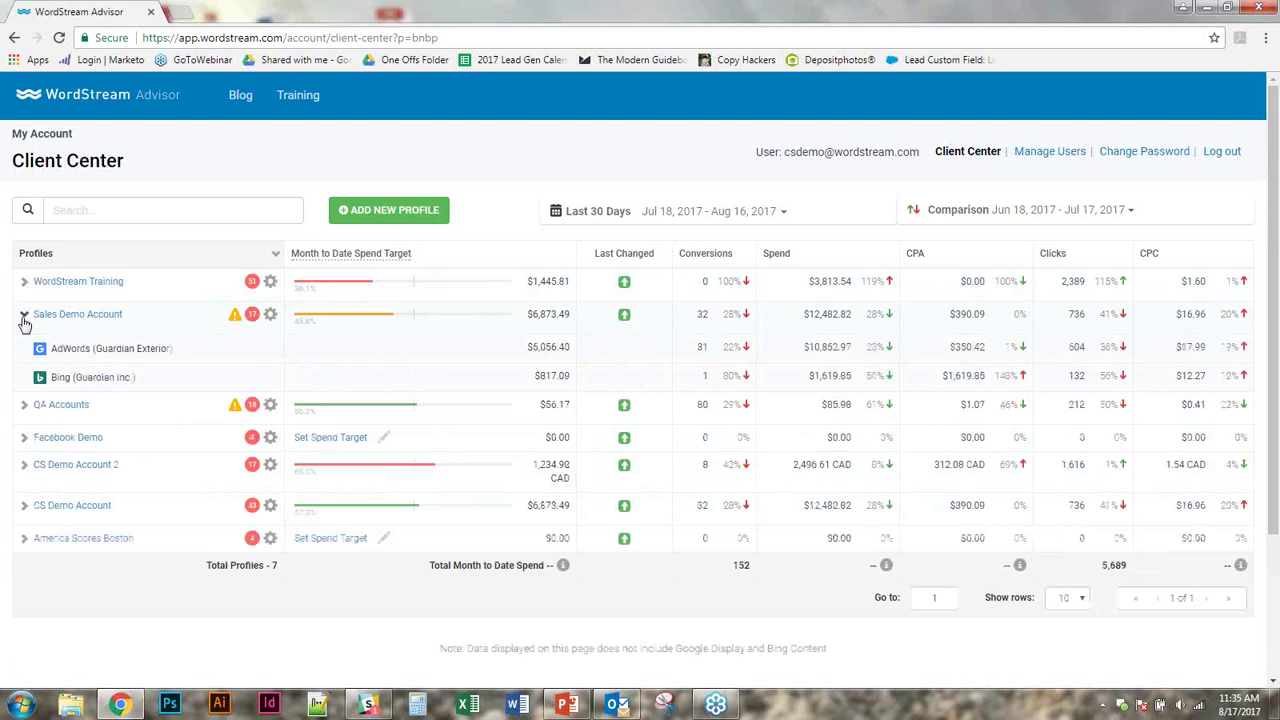
left_click(24, 466)
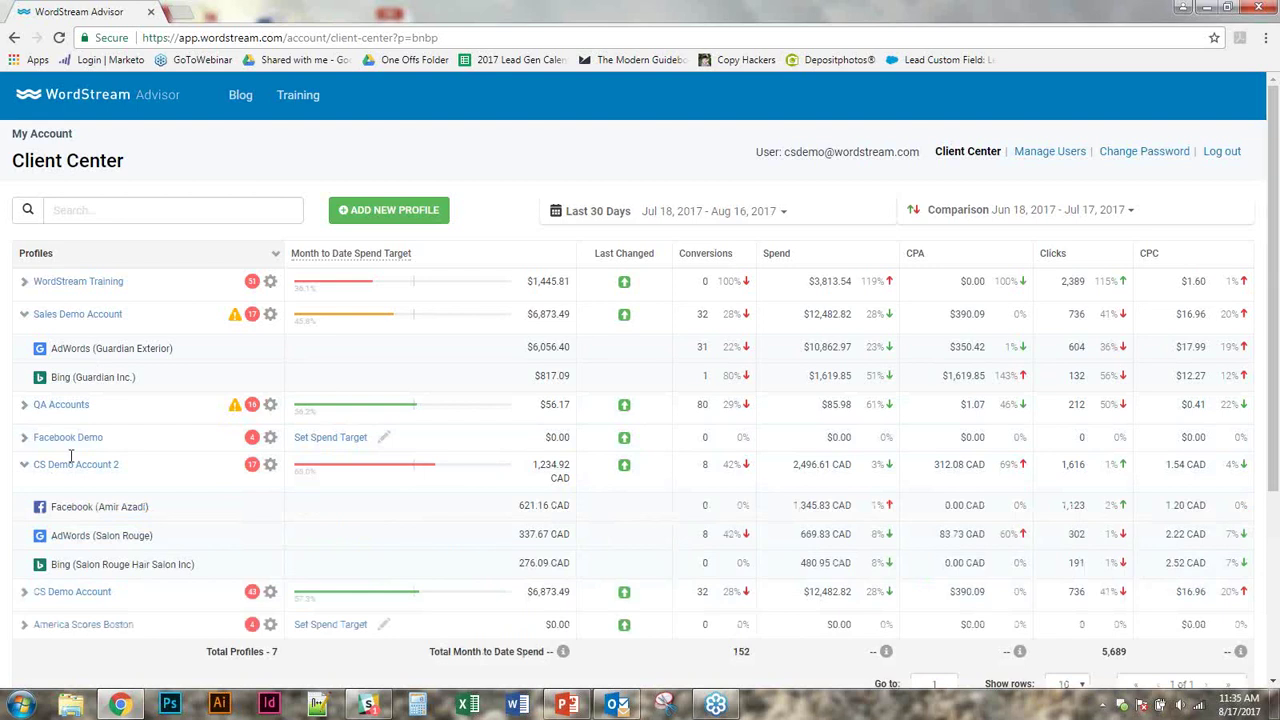
left_click(25, 465)
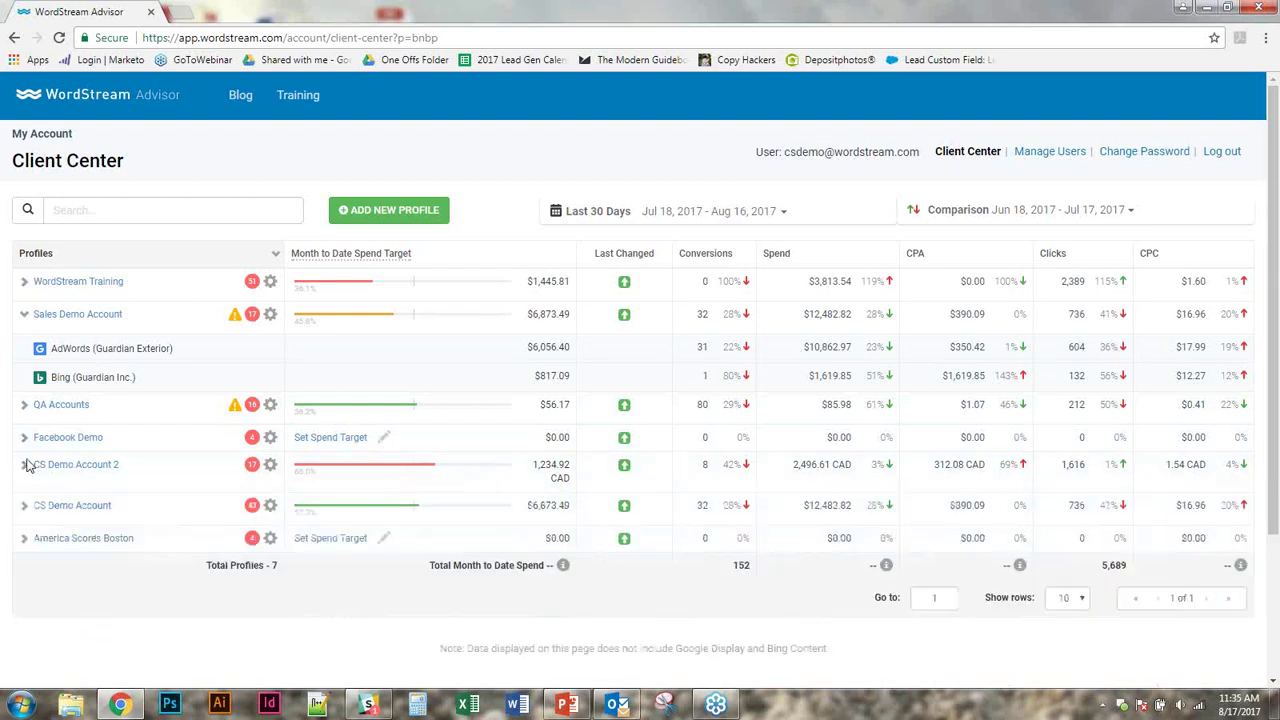
left_click(25, 318)
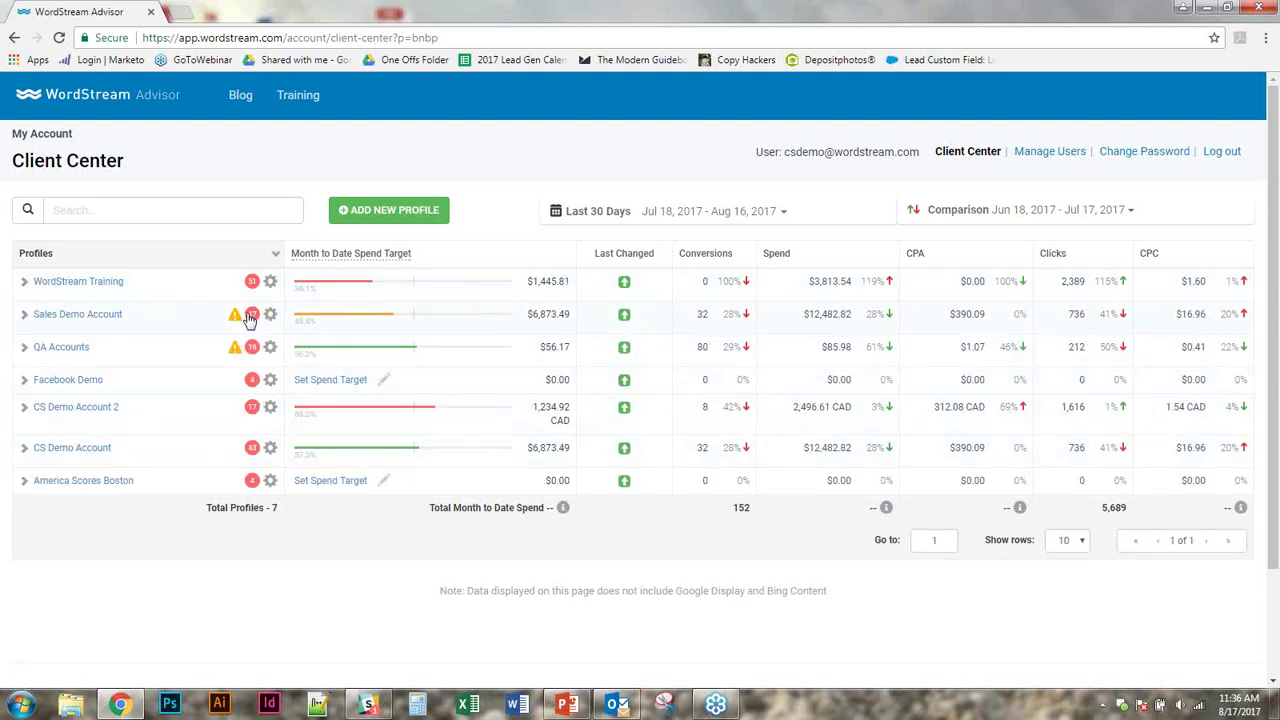
Step: Open the monthly spend target entry for the America Scores Boston profile and dismiss it without entering a value
mouse_move(251, 318)
left_click(384, 481)
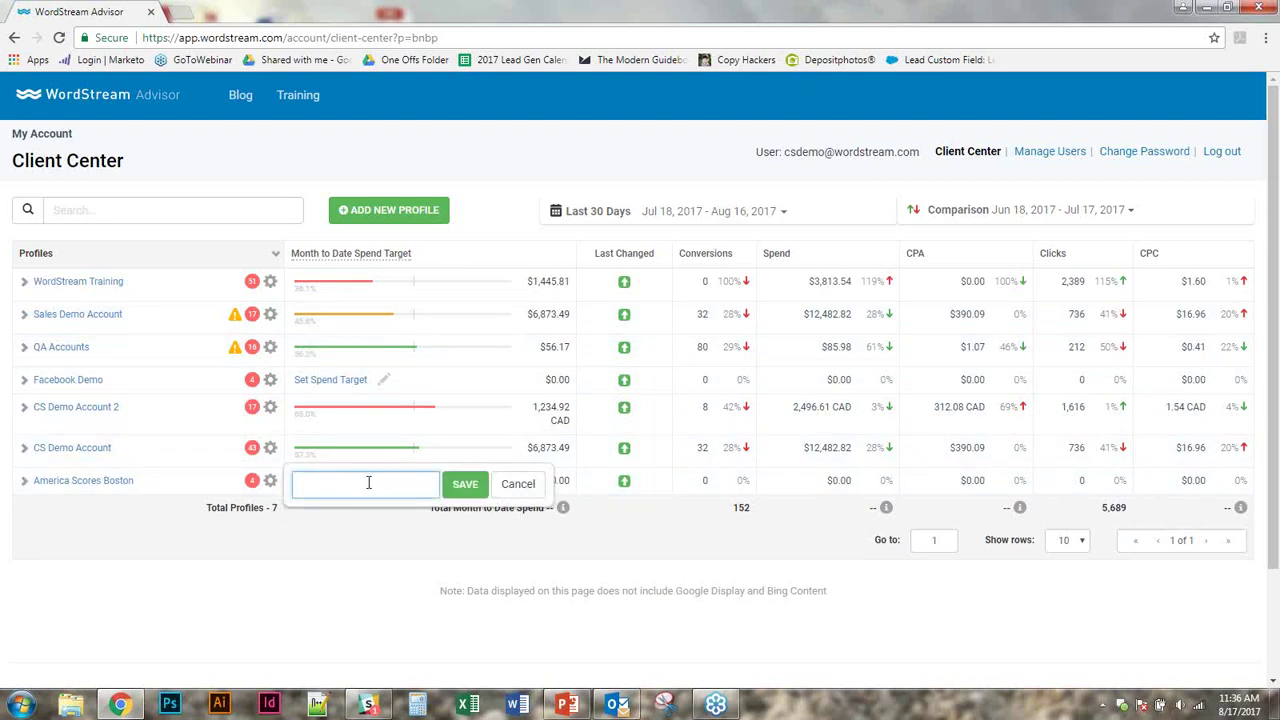
left_click(370, 548)
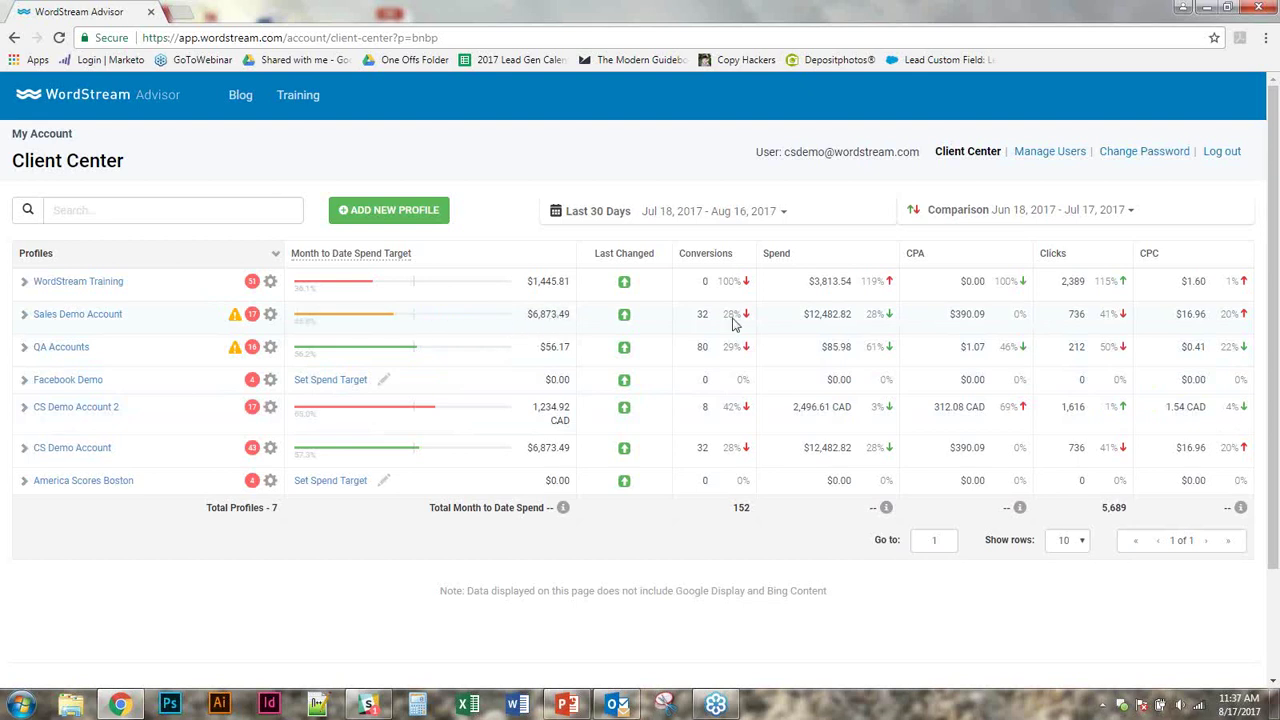
Step: Open the Sales Demo Account profile and go to its dashboard
mouse_move(629, 319)
left_click(86, 319)
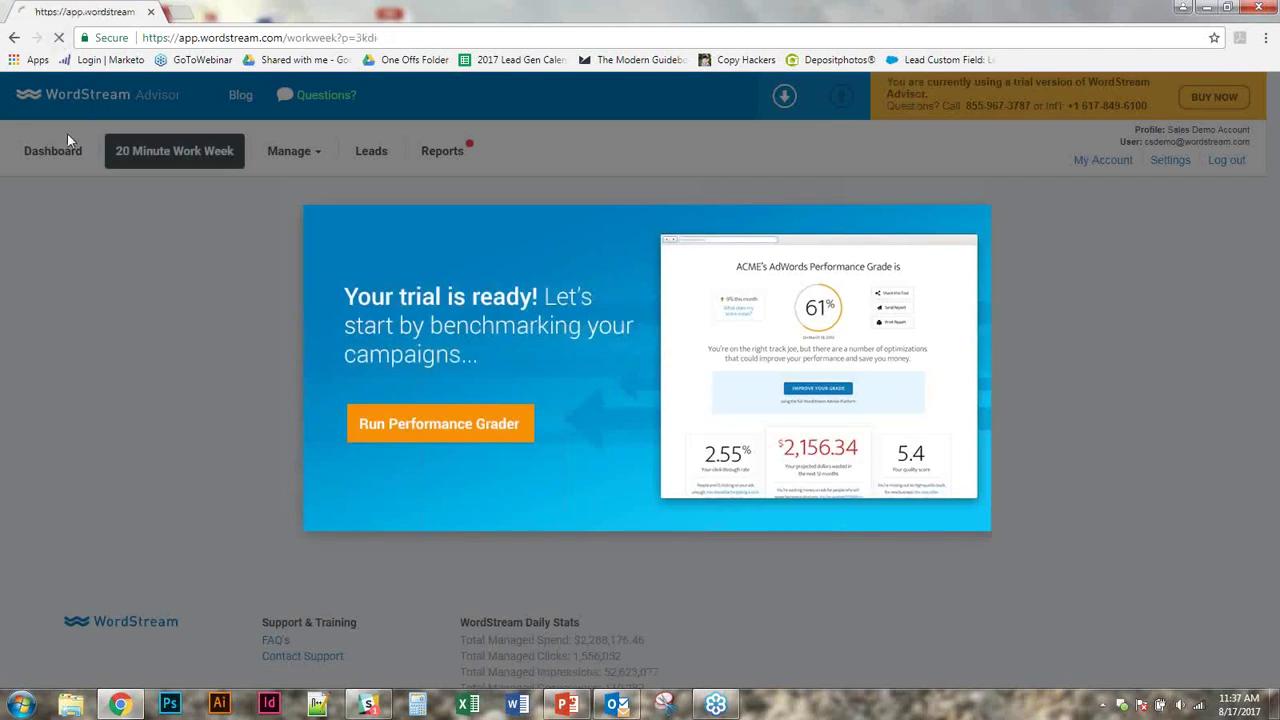
left_click(53, 151)
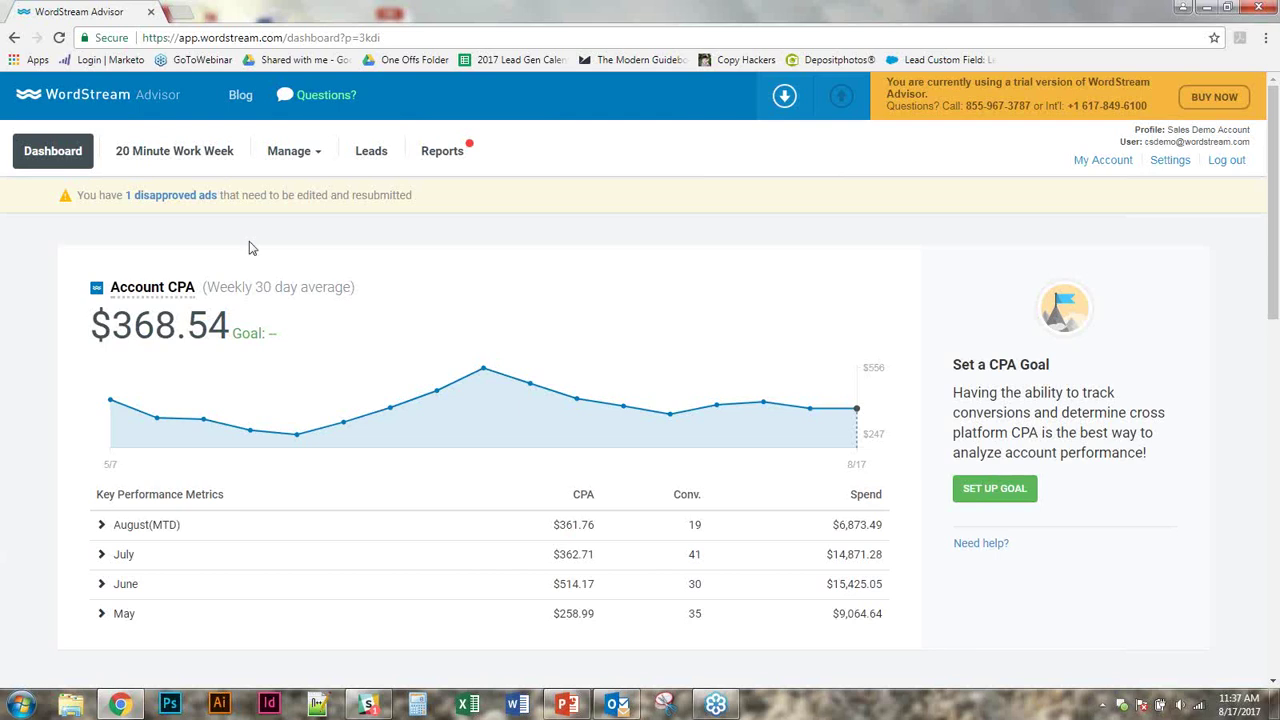
Step: Review the disapproval reason of the disapproved Aluminum Siding ad and close the list of disapproved ads
left_click(176, 195)
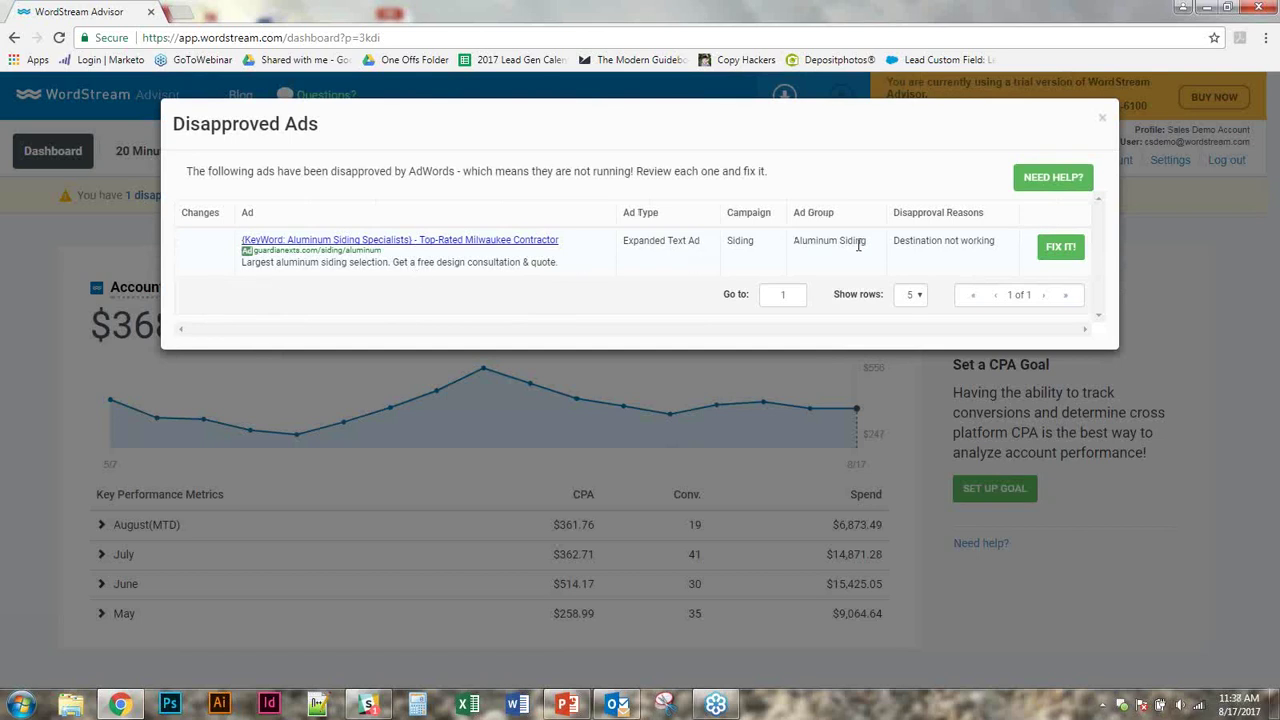
left_click_drag(903, 240, 990, 238)
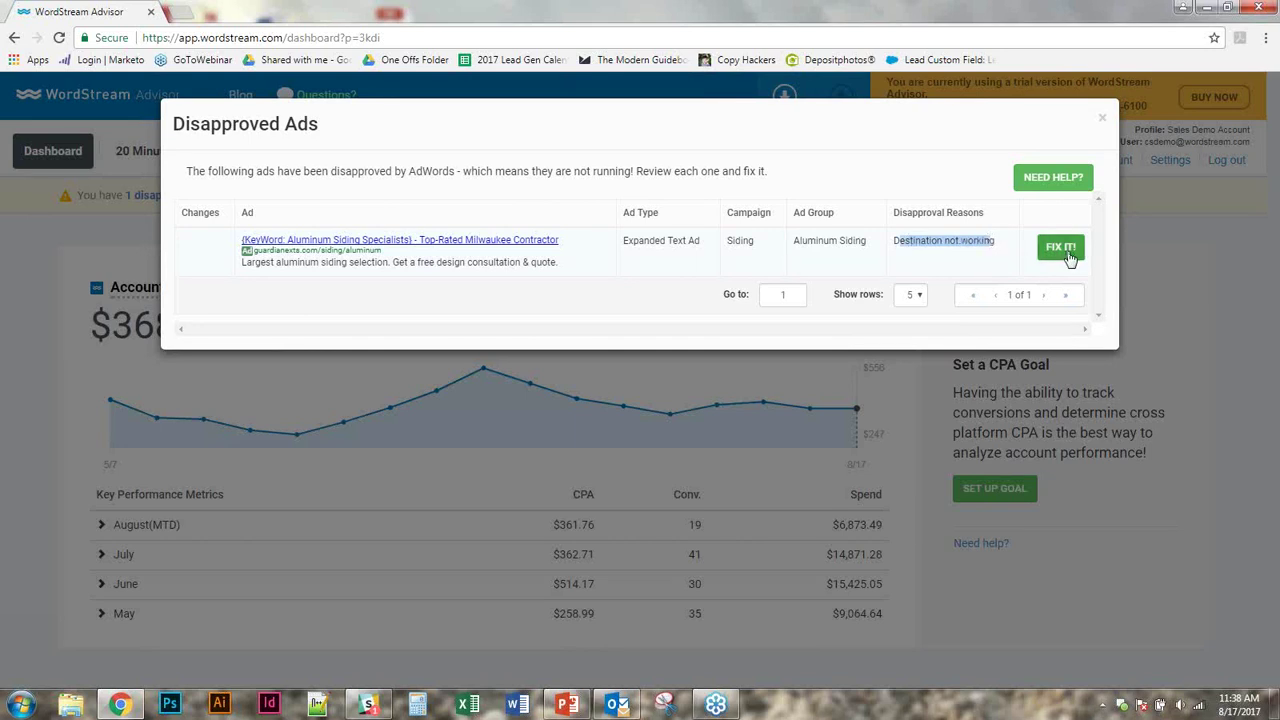
left_click(1102, 117)
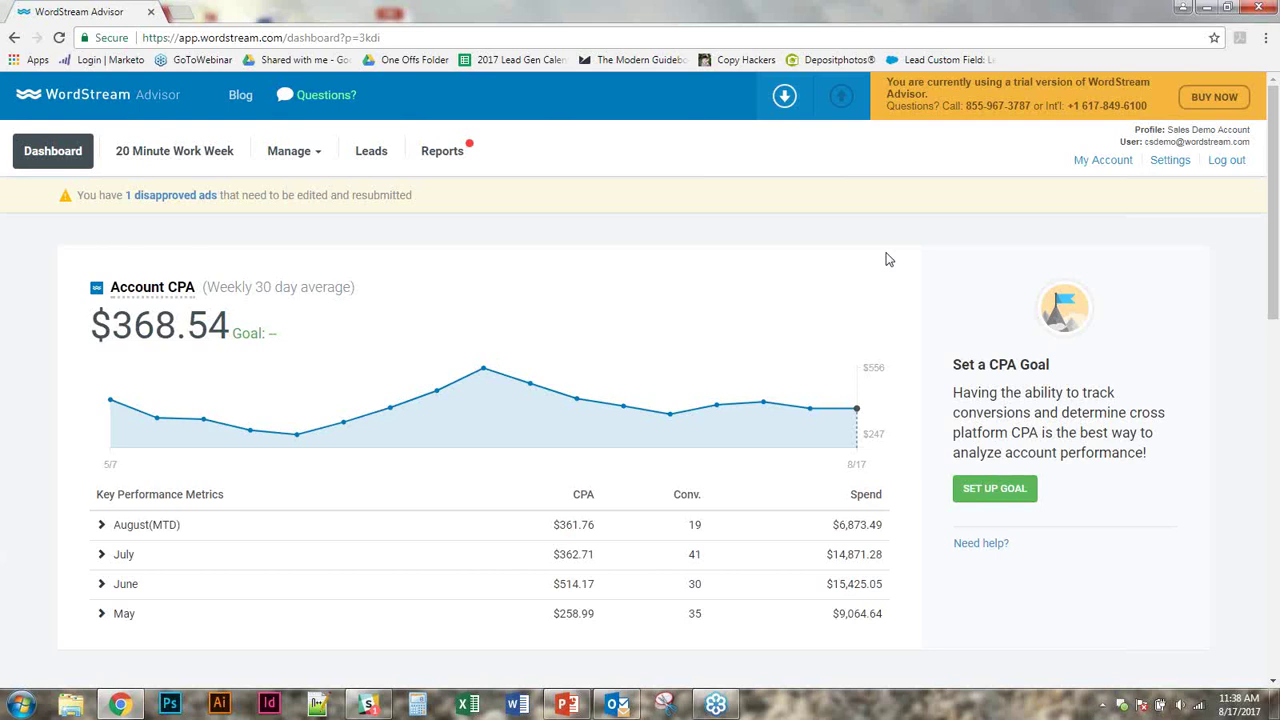
Step: Open the 20 Minute Work Week negative keyword suggestions for the Siding ad group in the Siding campaign, dismissing the webinar notification
left_click(143, 160)
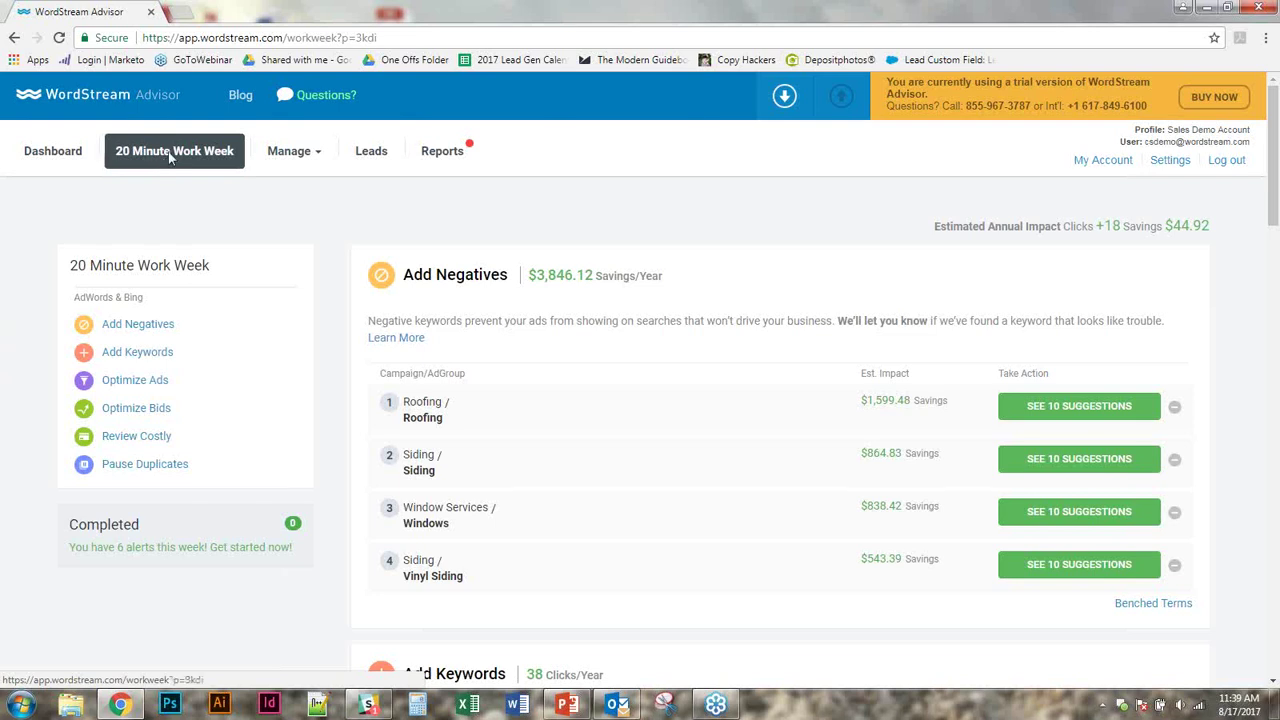
left_click(1040, 458)
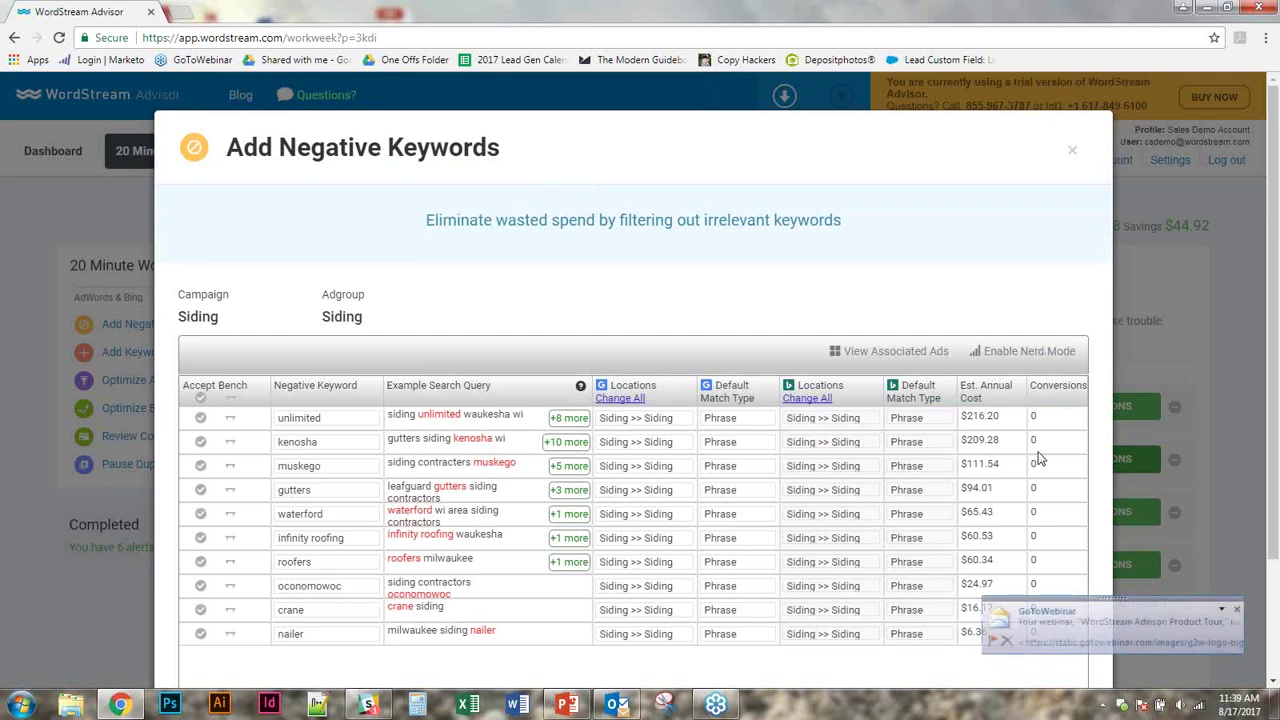
left_click(1240, 609)
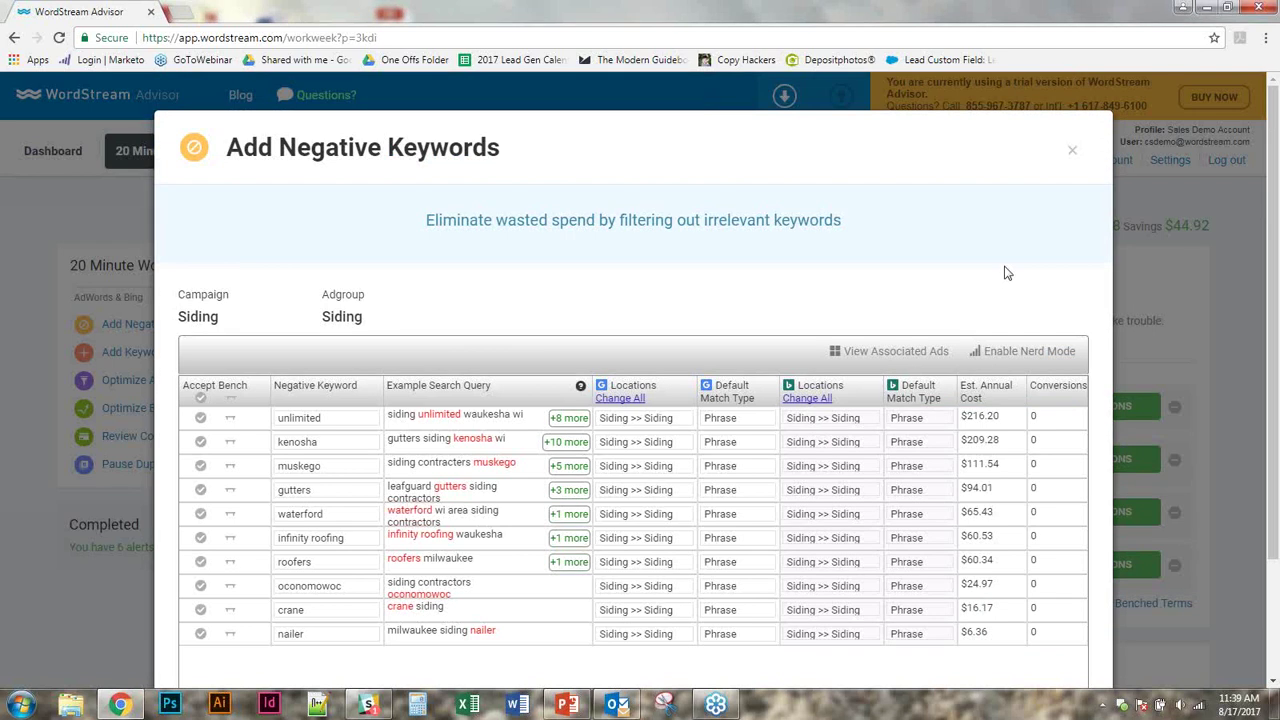
Step: Look through the suggested negative keywords for the Siding ad group, including their example queries, locations, match types and estimated costs
scroll(1005, 275, "down", 1)
scroll(1005, 272, "down", 2)
scroll(1005, 272, "up", 2)
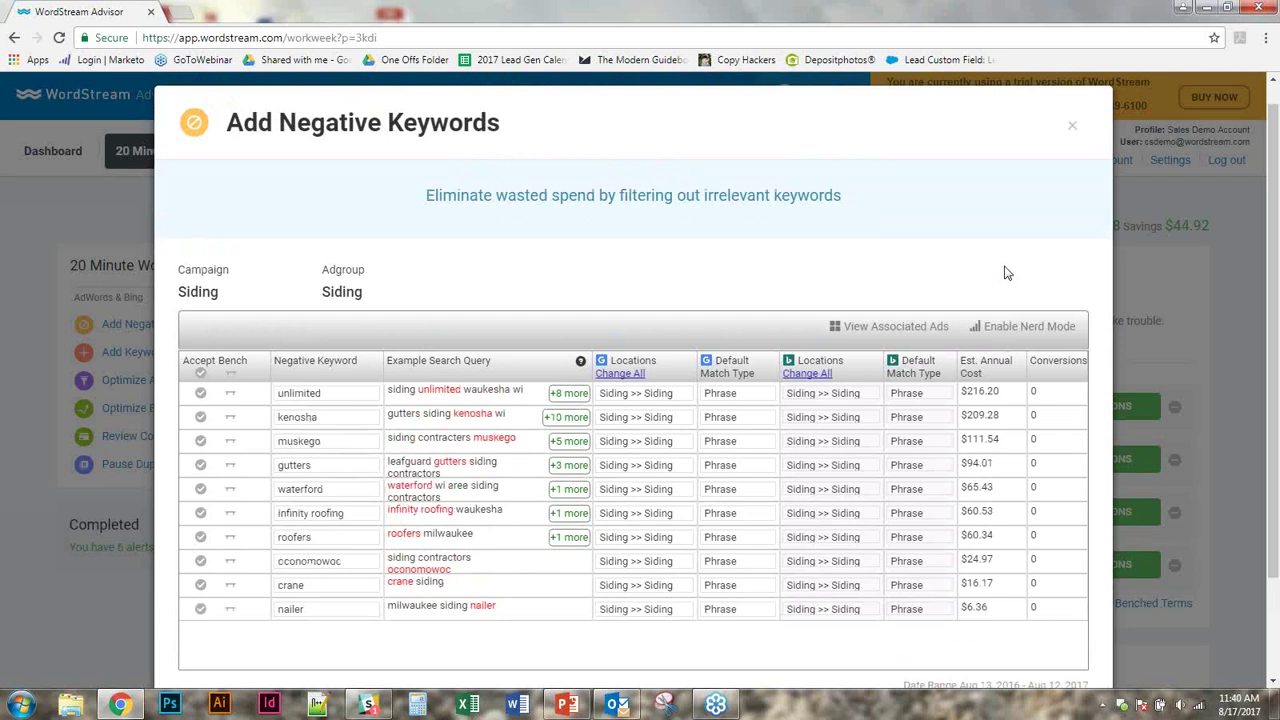
scroll(1007, 273, "up", 1)
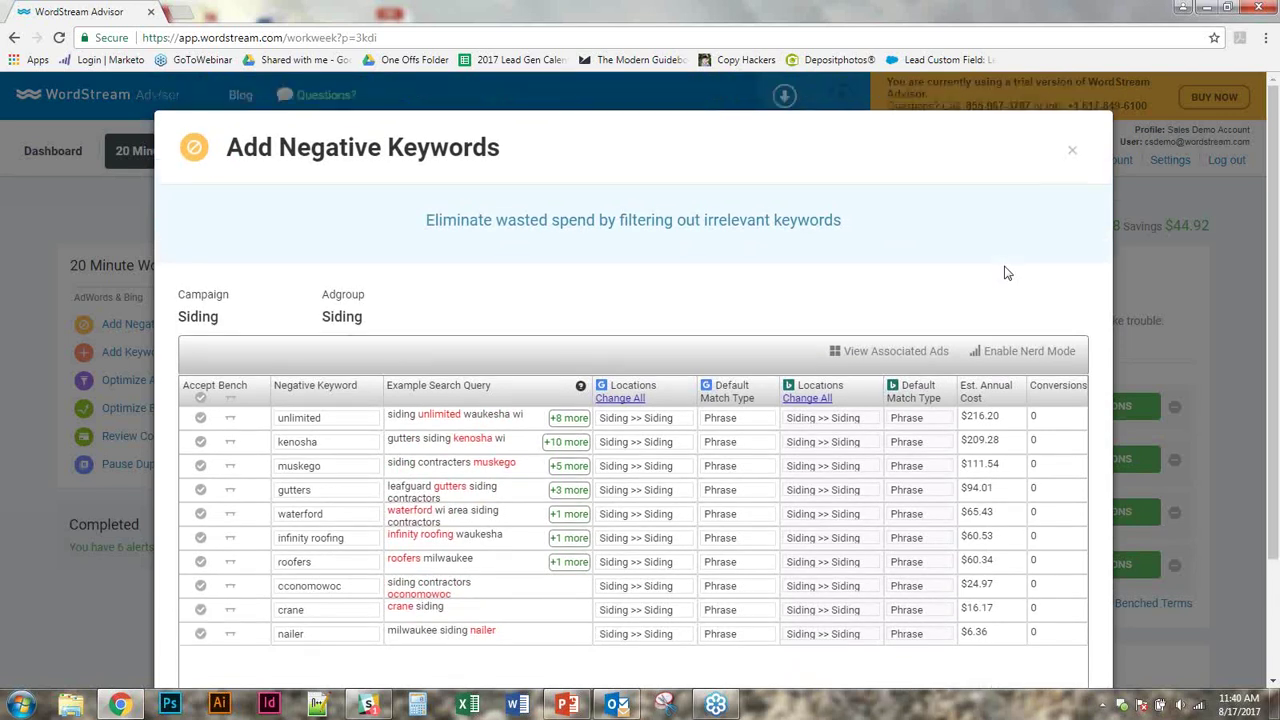
scroll(1007, 273, "down", 3)
scroll(1007, 273, "up", 3)
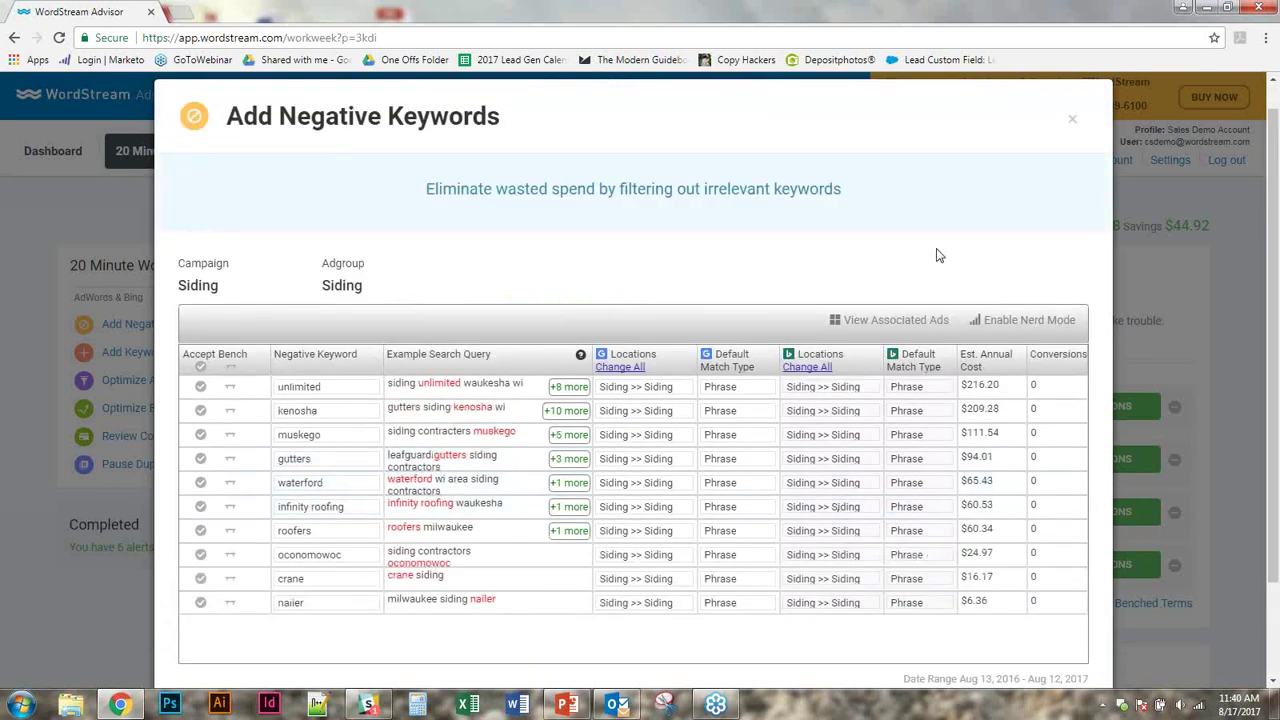
scroll(937, 255, "down", 1)
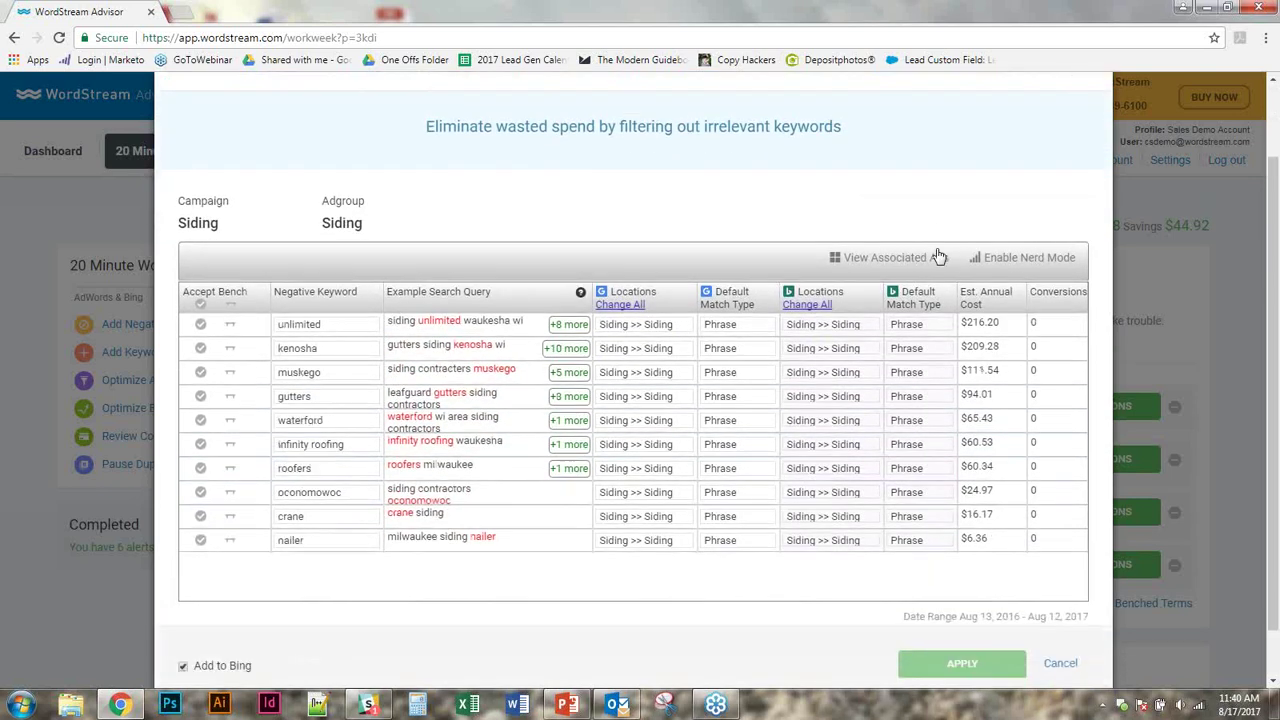
scroll(937, 255, "up", 1)
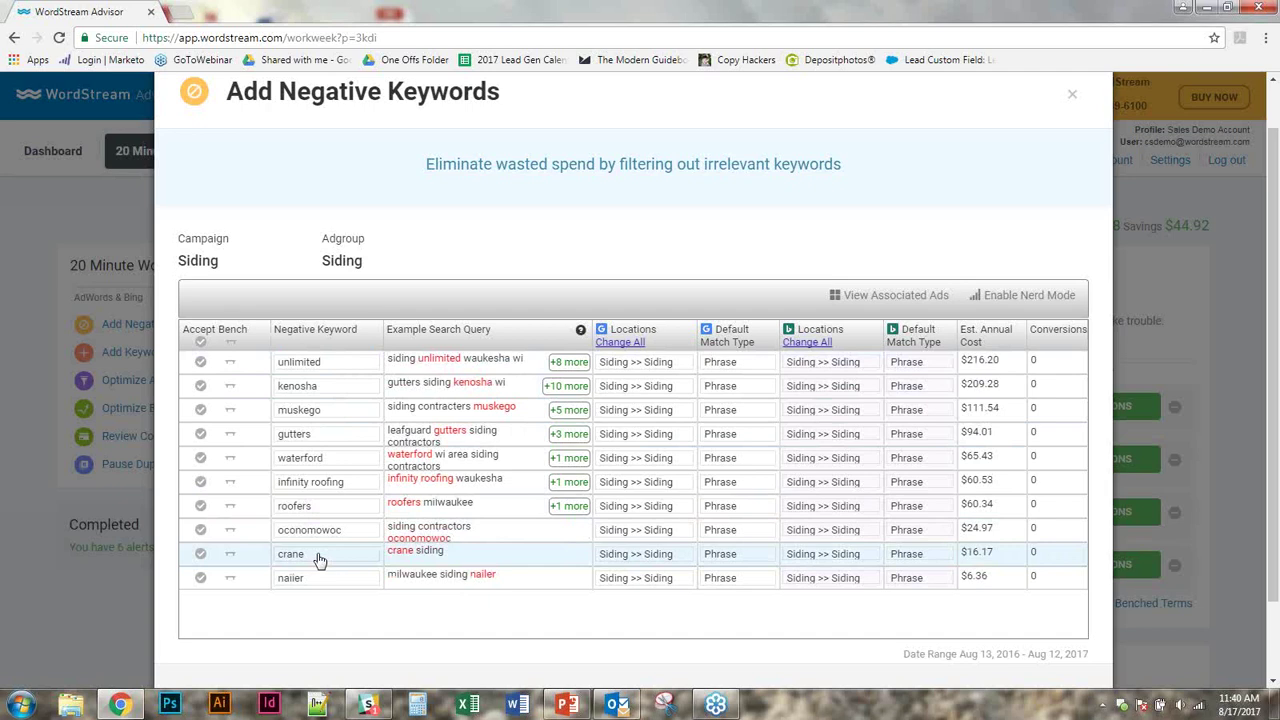
Step: Accept nailer, roofers and gutters as negative keywords for the Siding ad group
left_click(201, 580)
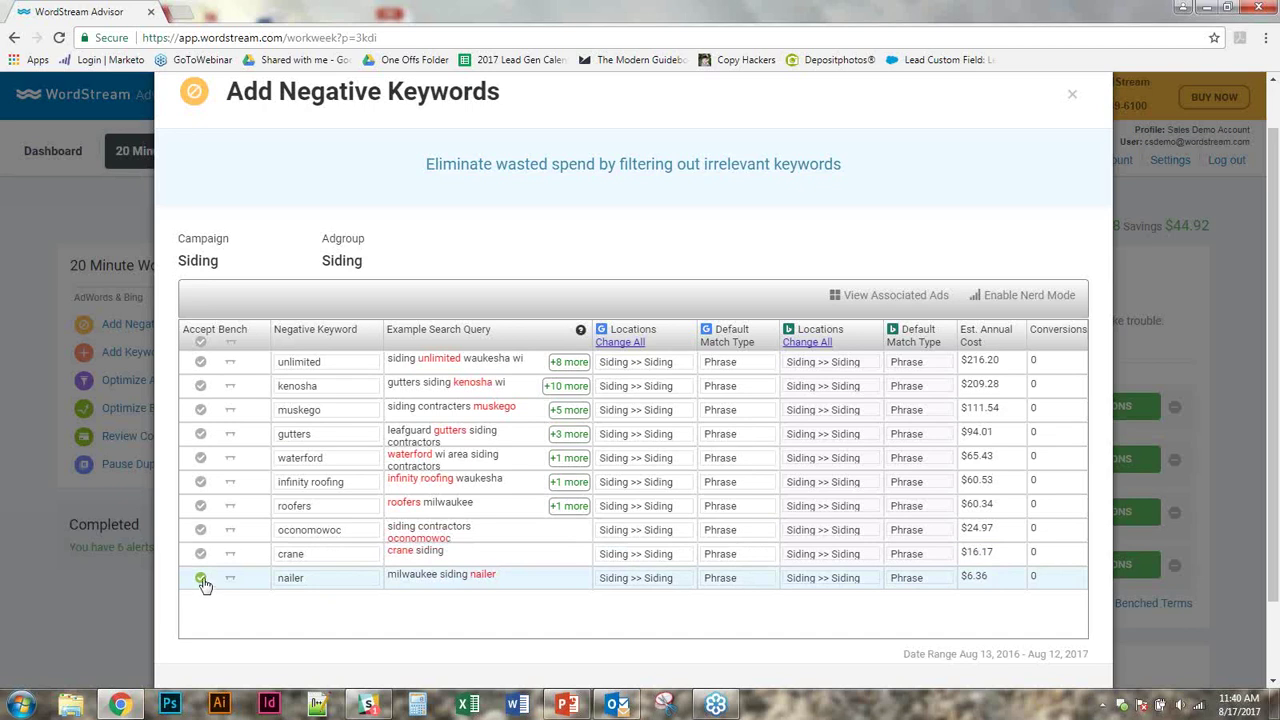
left_click(200, 507)
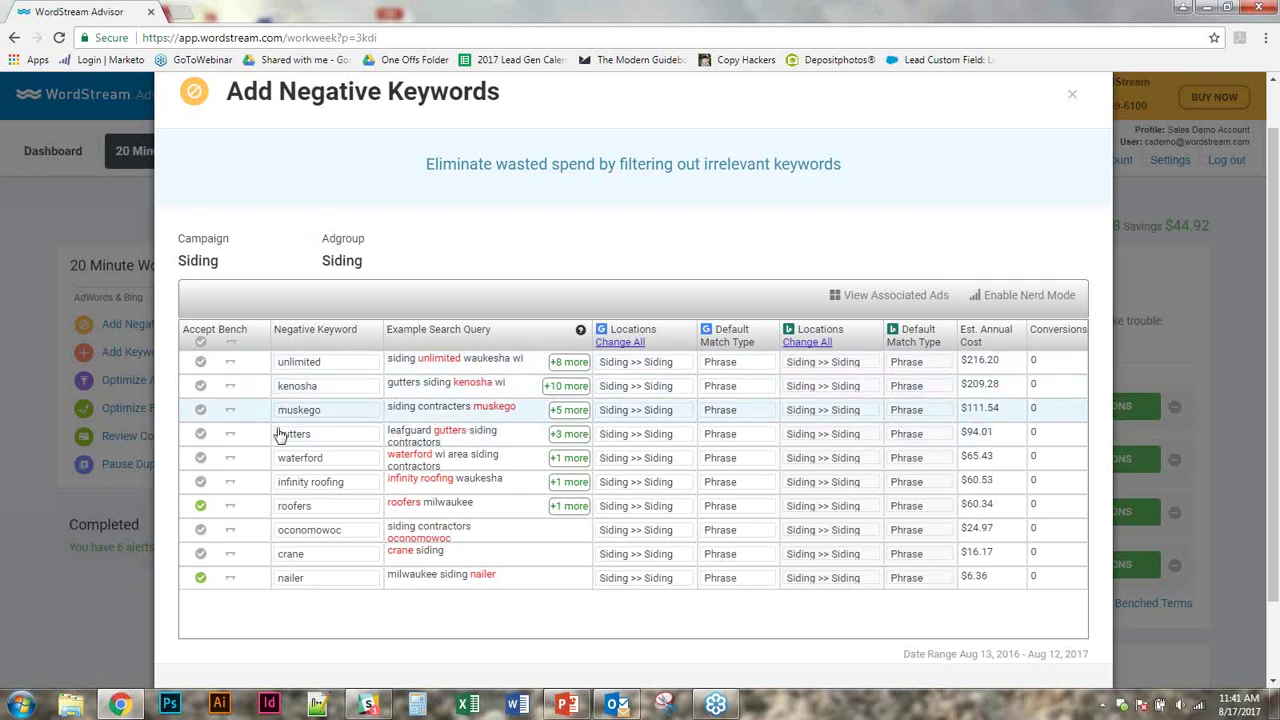
left_click(201, 438)
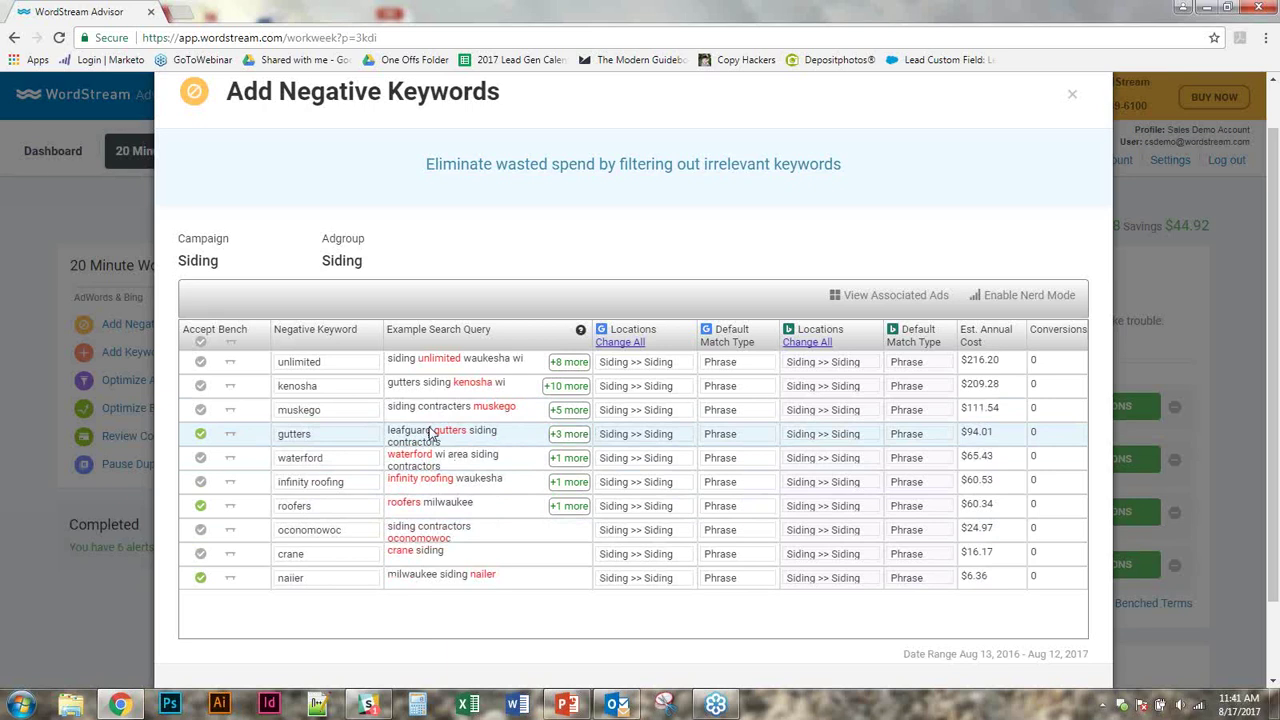
Step: Set the AdWords location of the gutters negative to all campaigns in the account and save the location
left_click(626, 436)
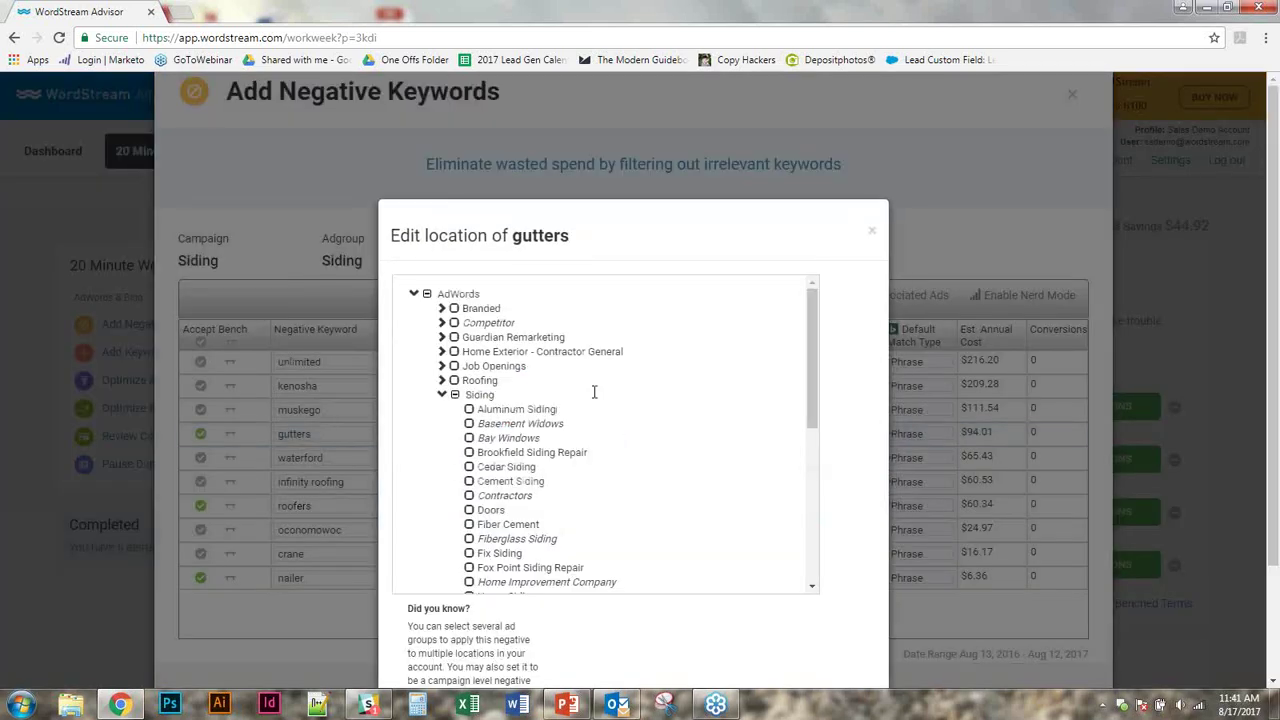
left_click(427, 294)
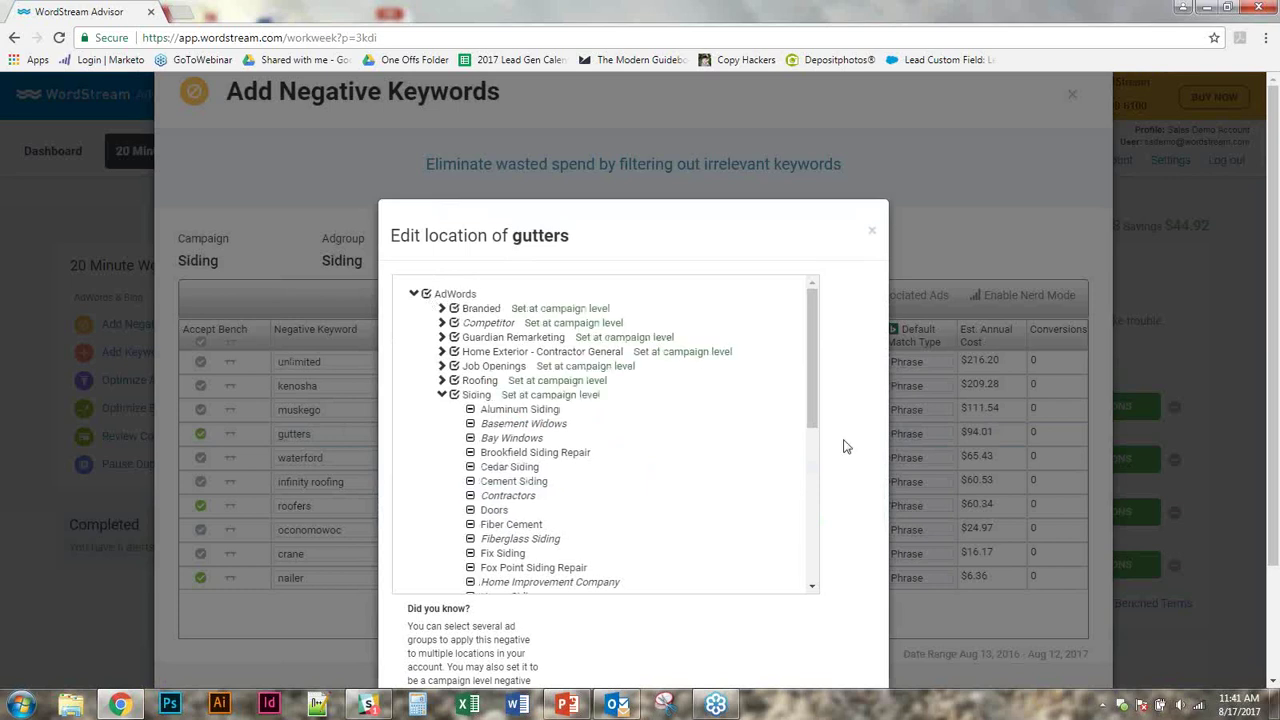
scroll(840, 455, "down", 2)
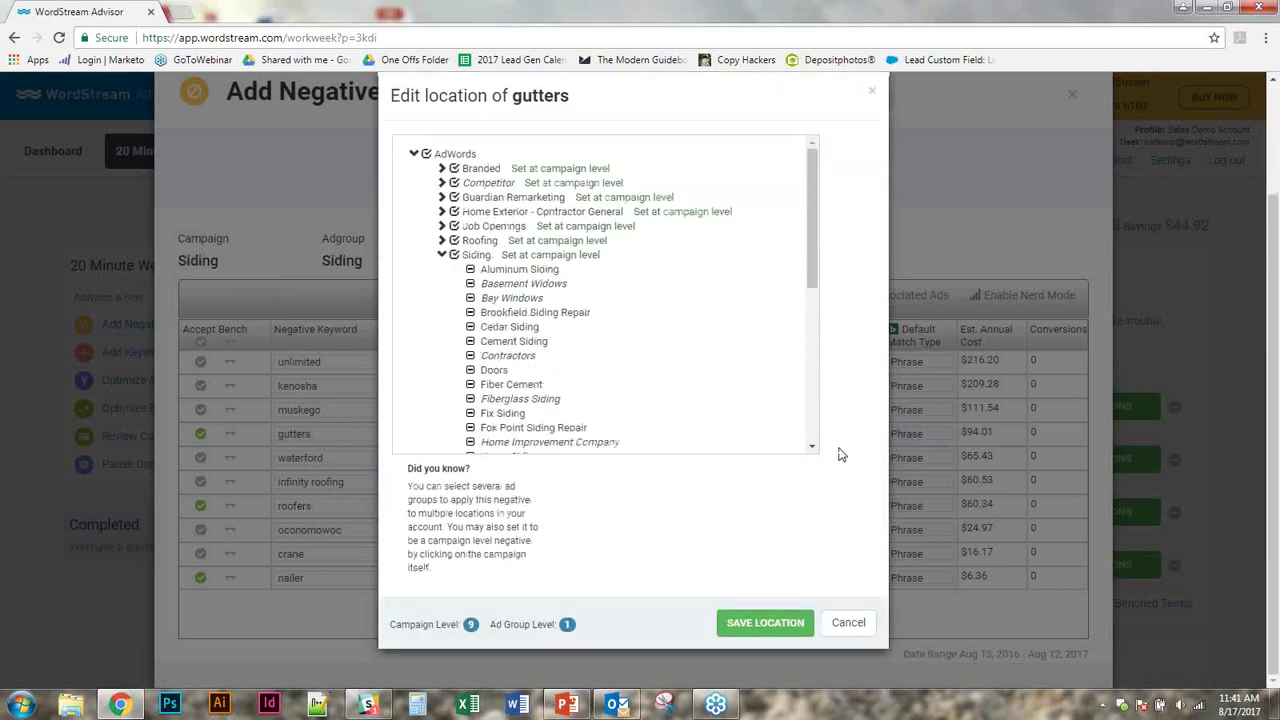
left_click(750, 620)
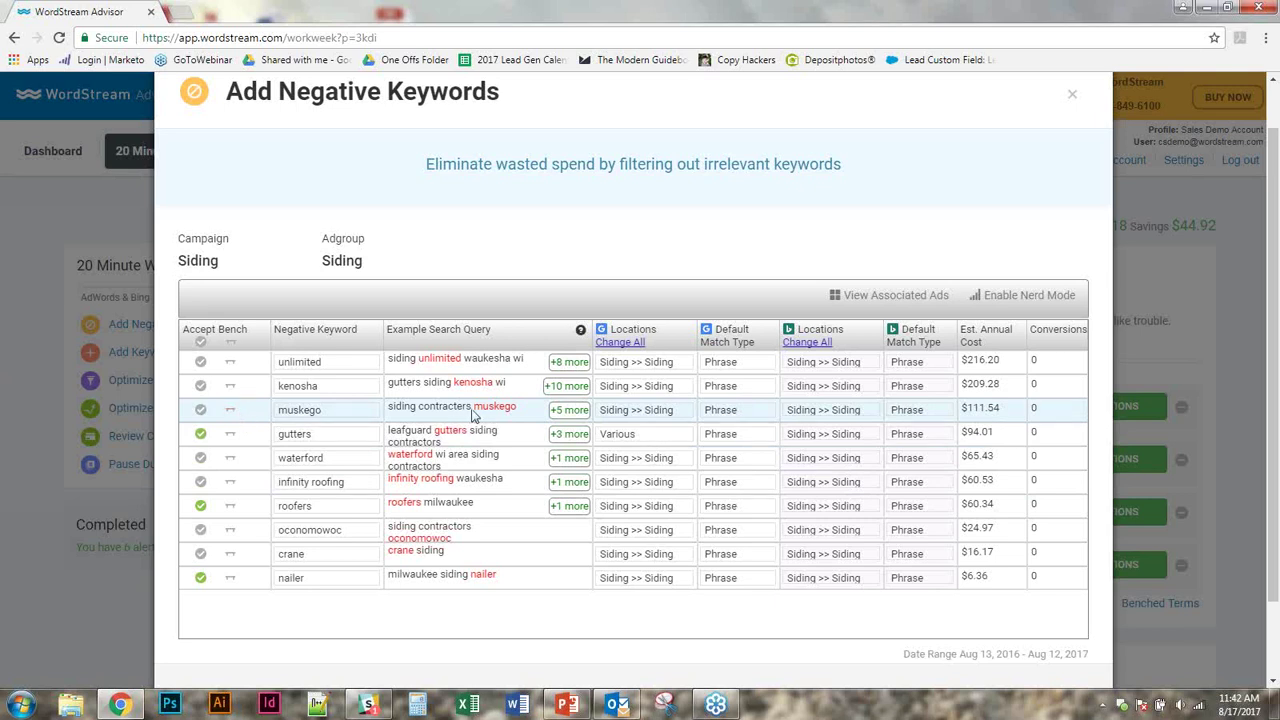
Step: Bench the muskego and oconomowoc suggestions without giving a reason
left_click(241, 410)
left_click(271, 405)
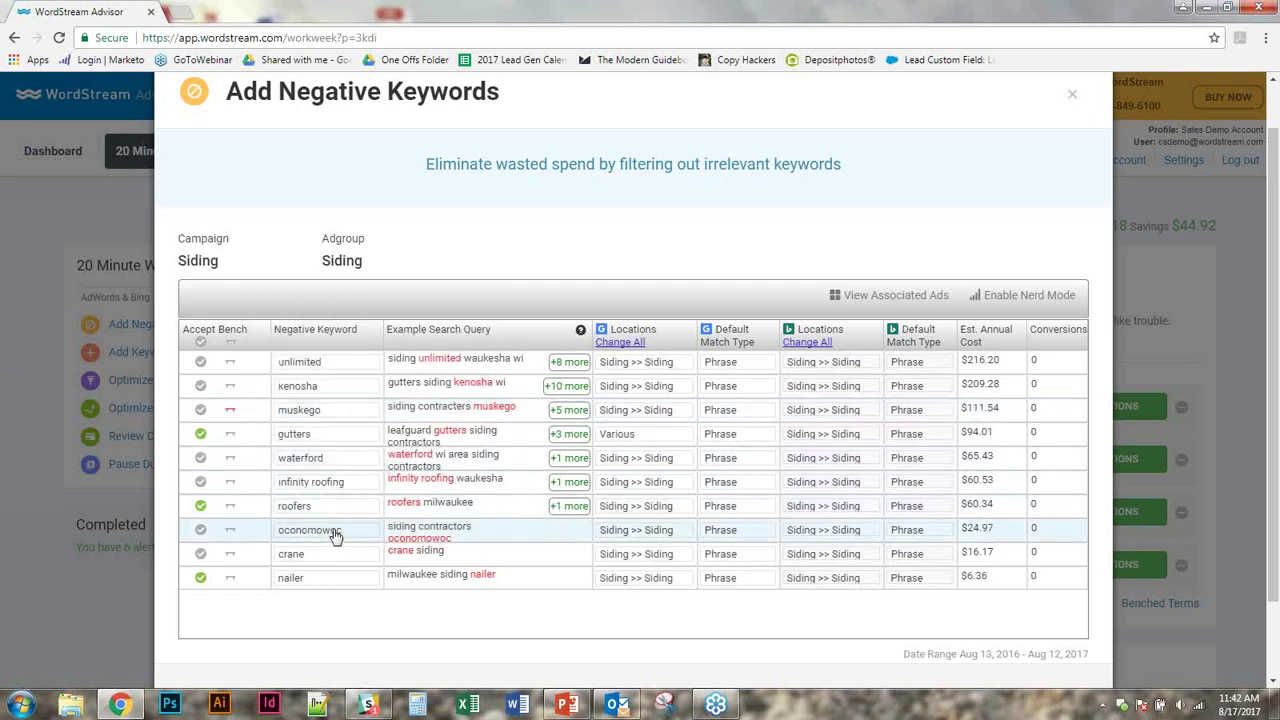
left_click(230, 530)
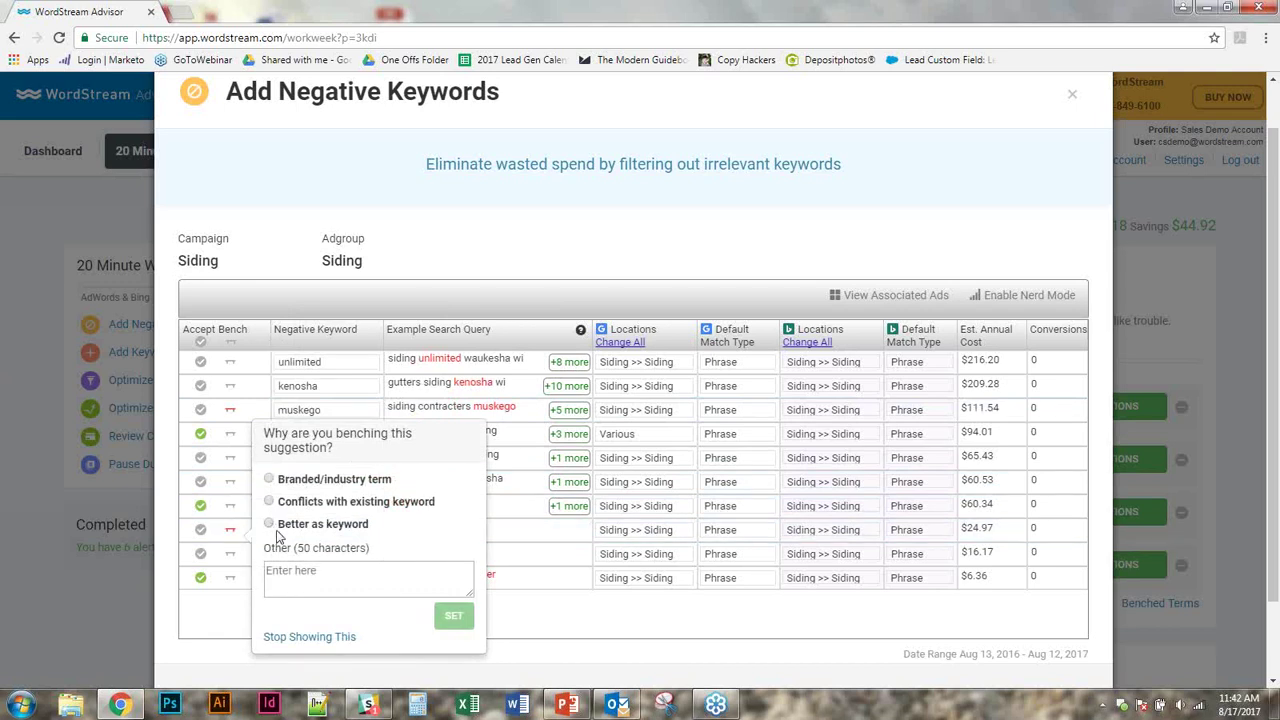
left_click(277, 531)
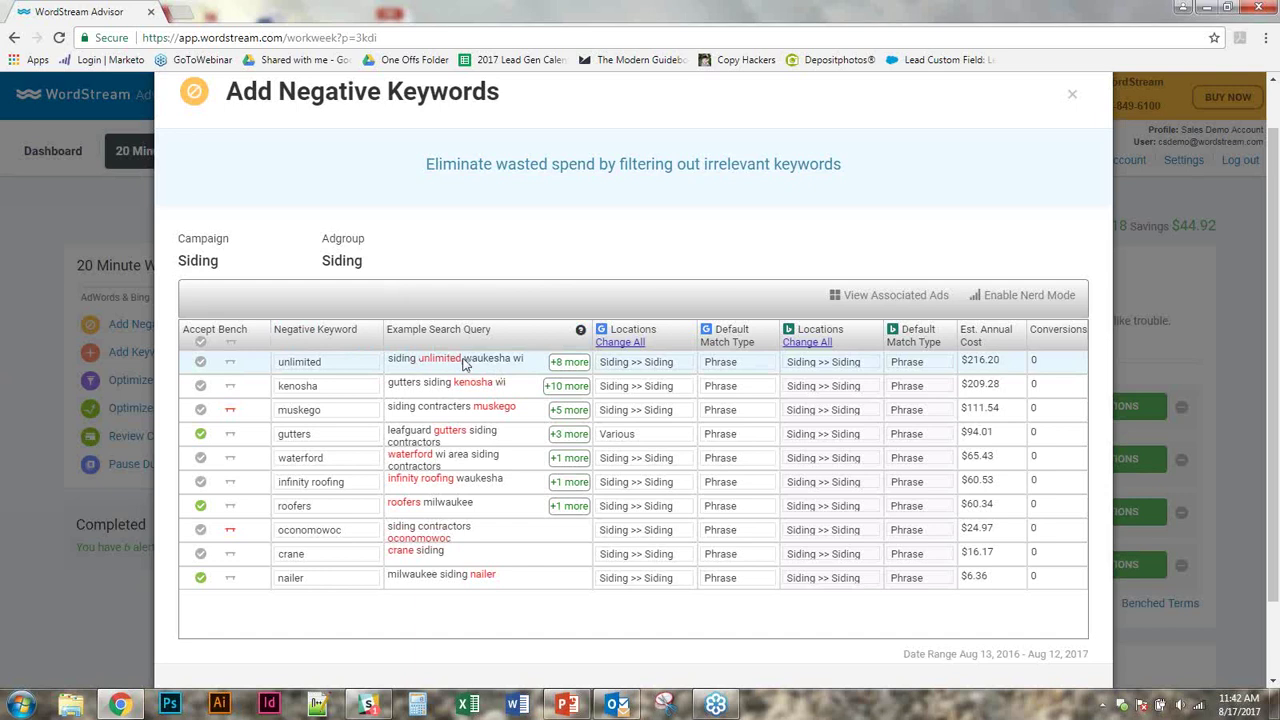
Step: View the further example search queries for unlimited and the text ads associated with the Siding ad group
left_click(567, 364)
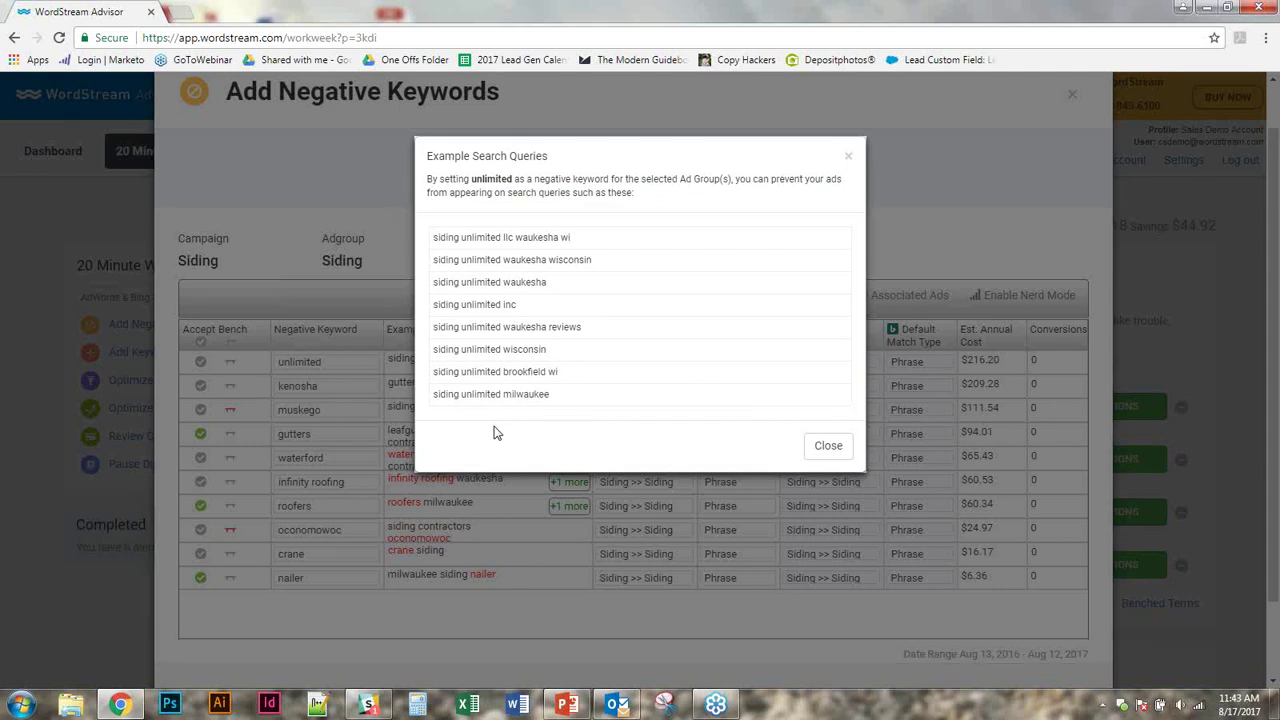
left_click(826, 458)
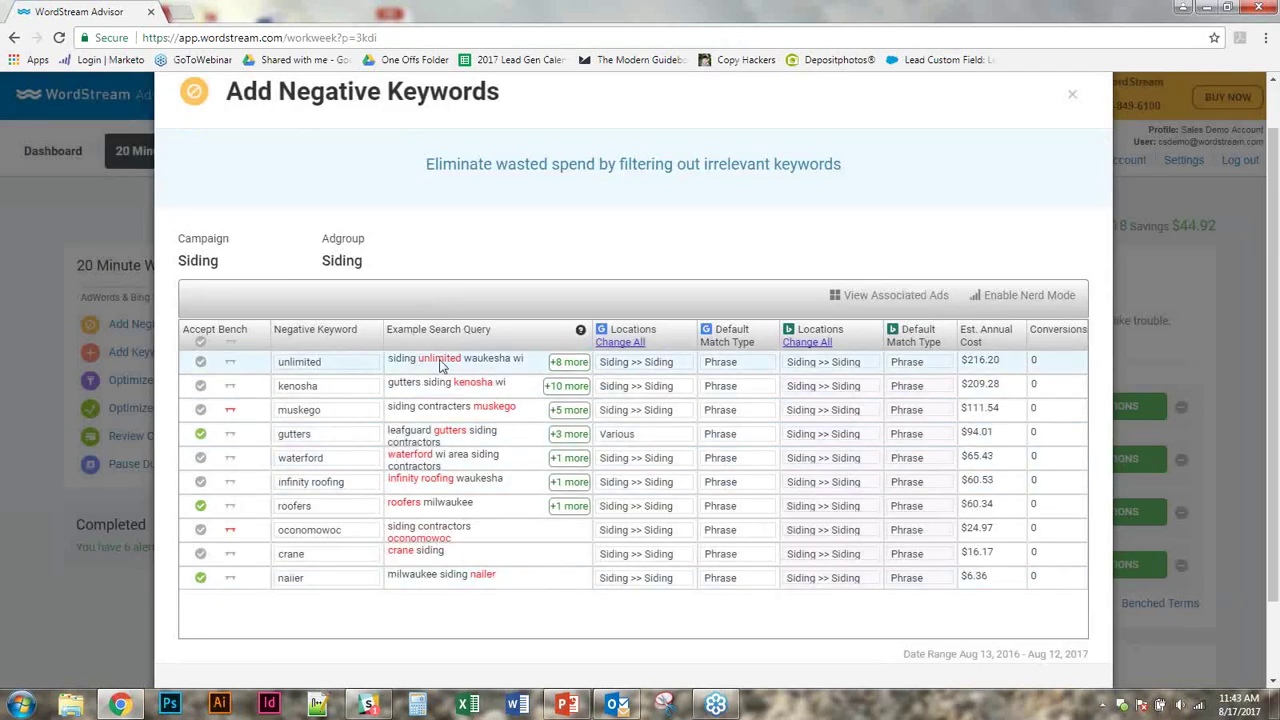
left_click(850, 295)
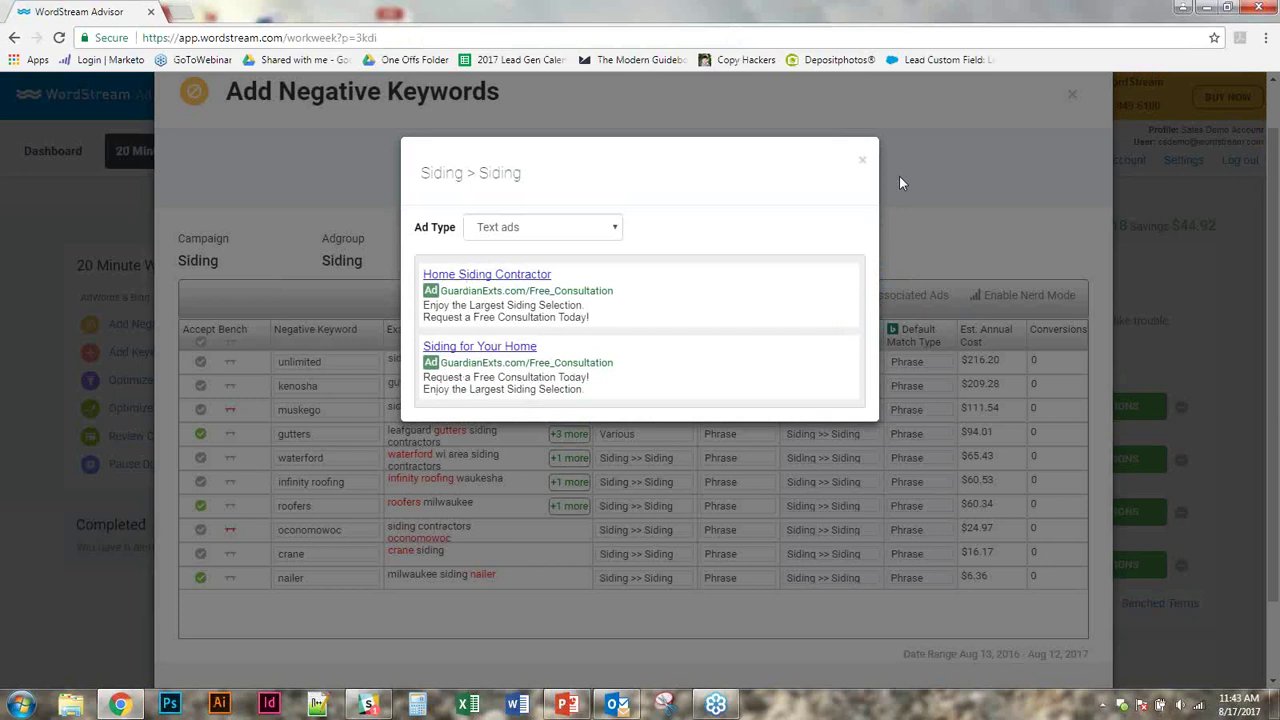
left_click(863, 161)
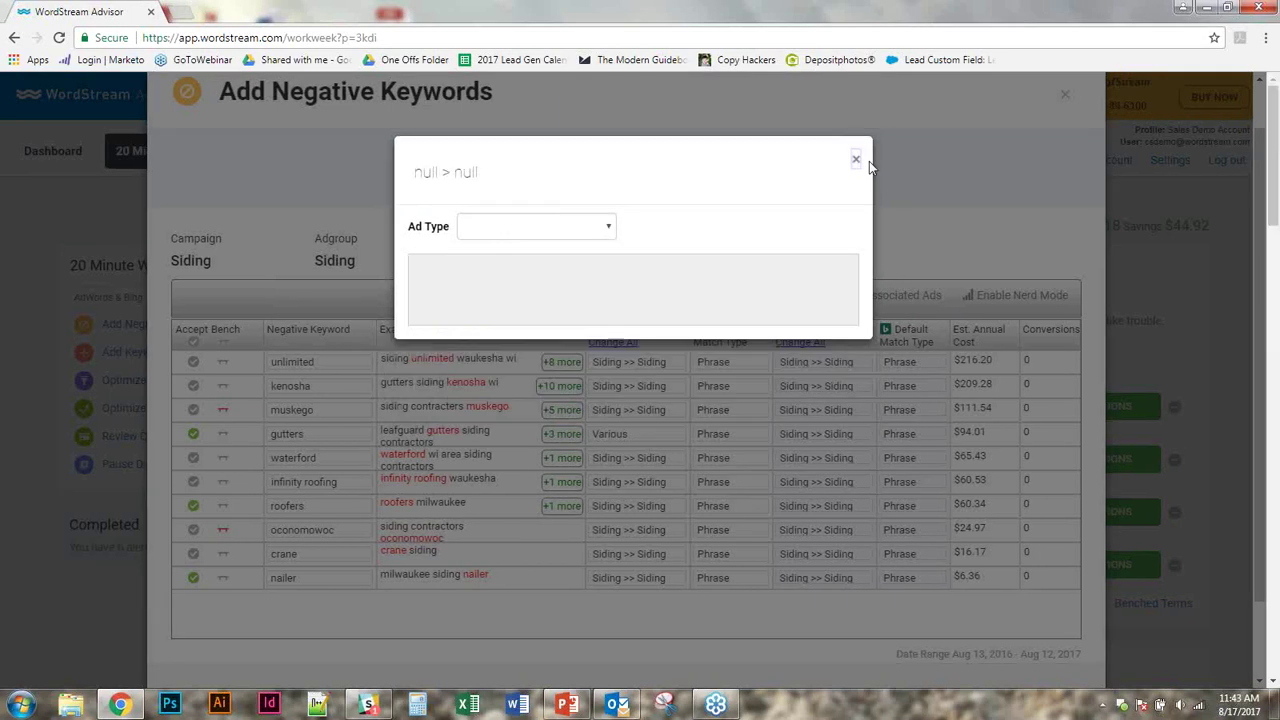
Step: Change the suggested negative keyword unlimited to the phrase "siding unlimited"
left_click_drag(316, 361, 282, 363)
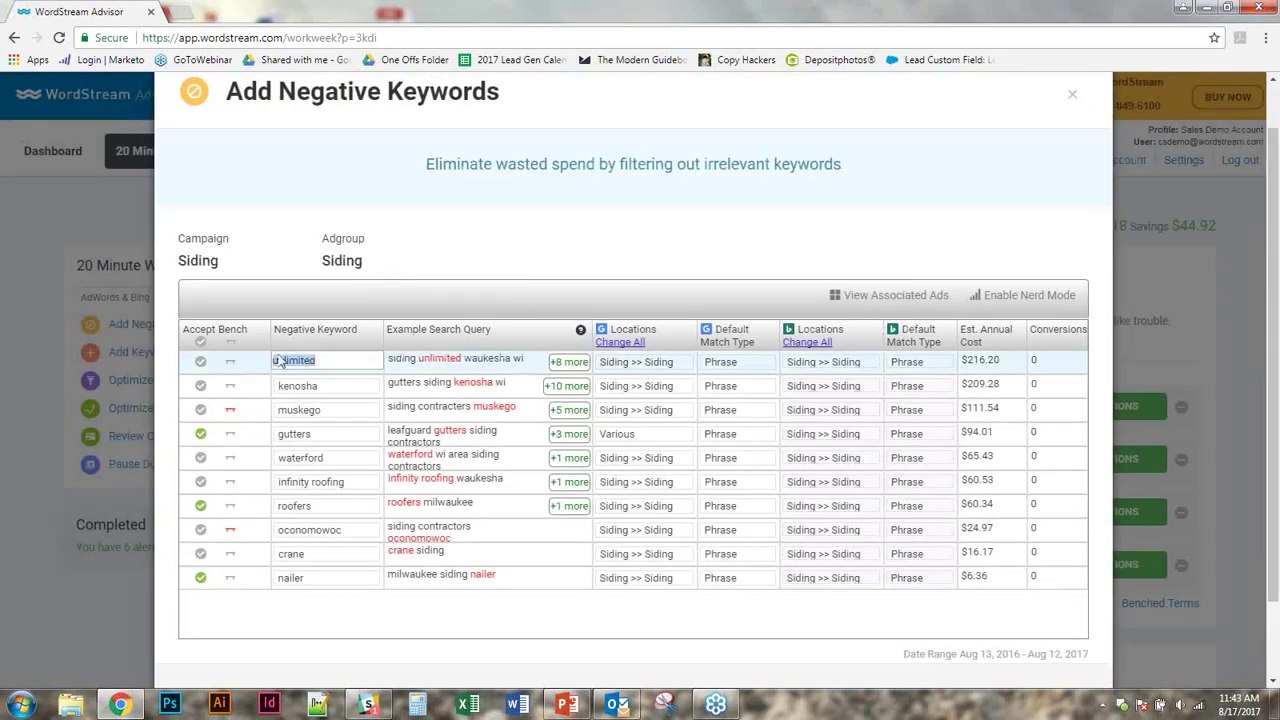
left_click(280, 363)
type("siding")
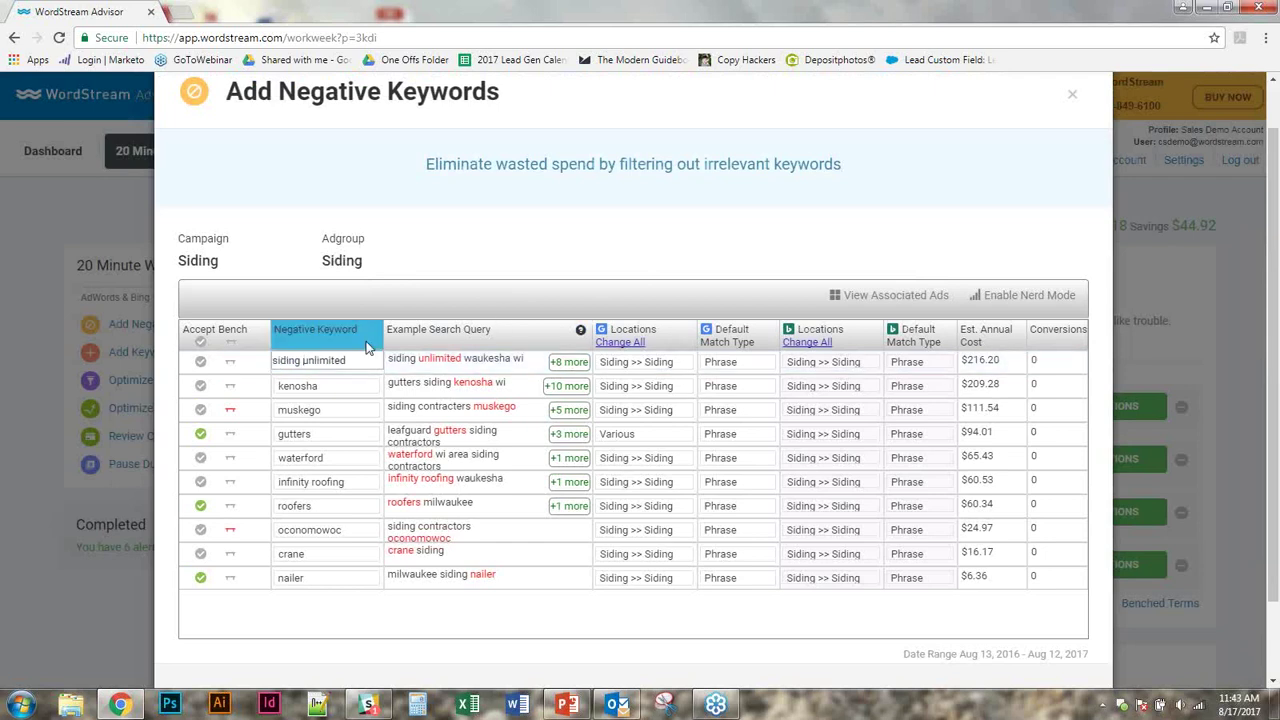
Step: Accept the siding unlimited suggestion and leave the negative keyword review for the Siding ad group without applying it
left_click(201, 362)
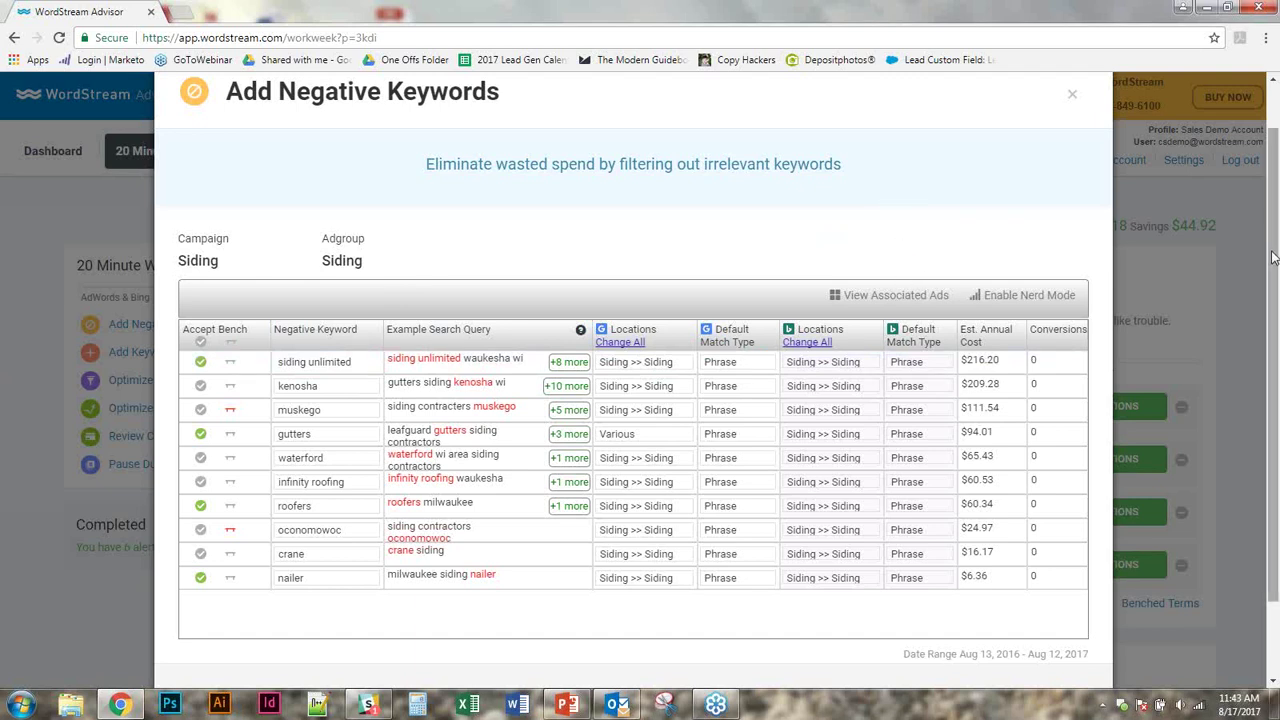
left_click_drag(1274, 257, 1270, 299)
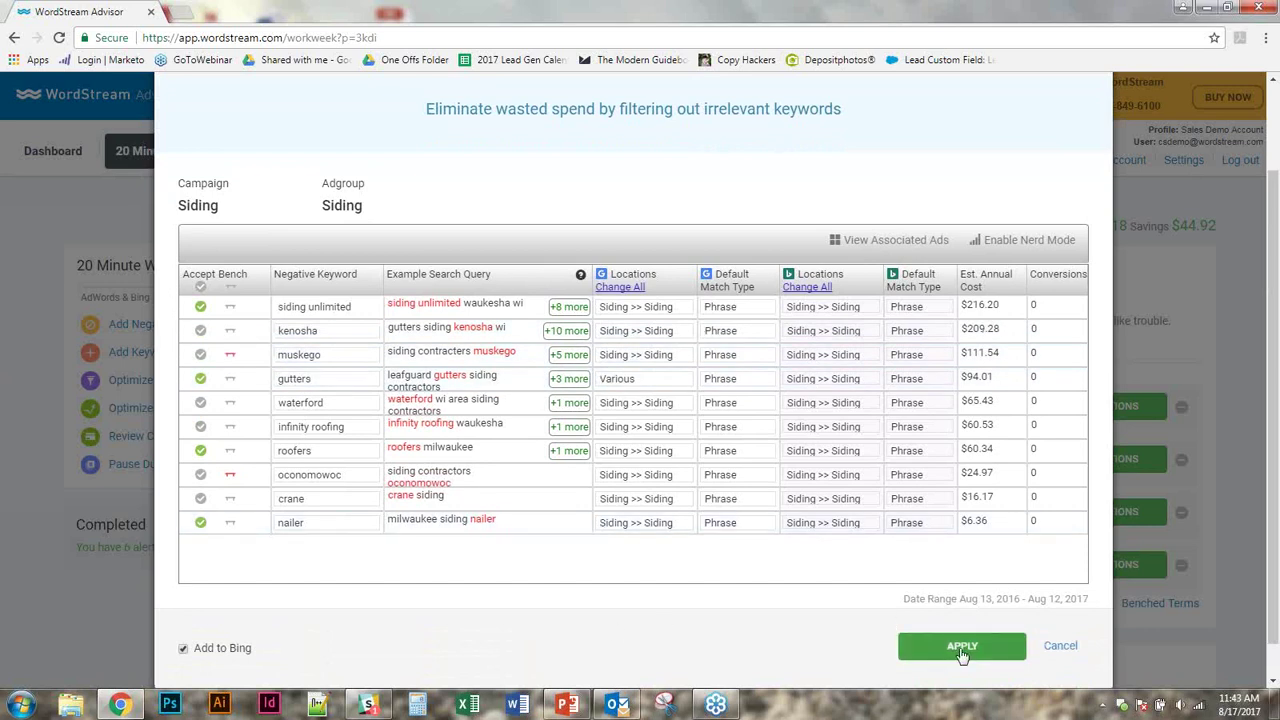
left_click(1062, 647)
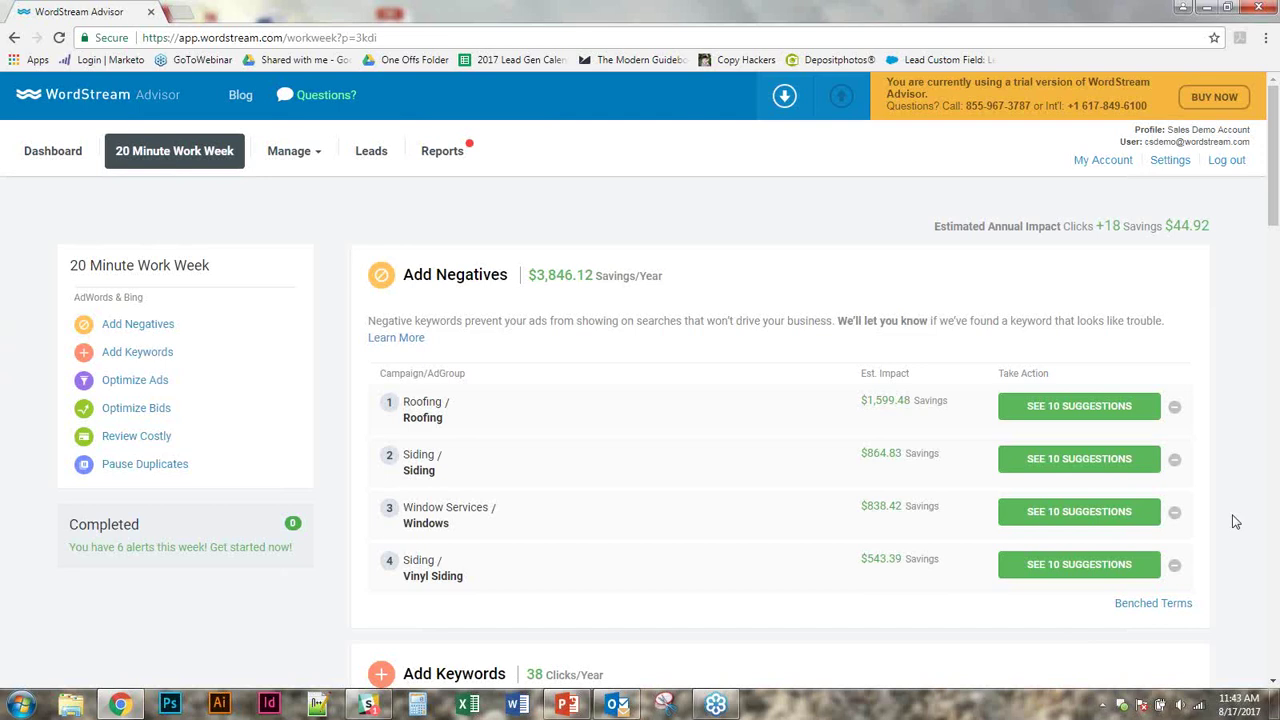
Step: Look through the remaining 20 Minute Work Week alerts, from Add Keywords and Optimize Ads to Review Costly and Pause Duplicates
scroll(1258, 511, "down", 2)
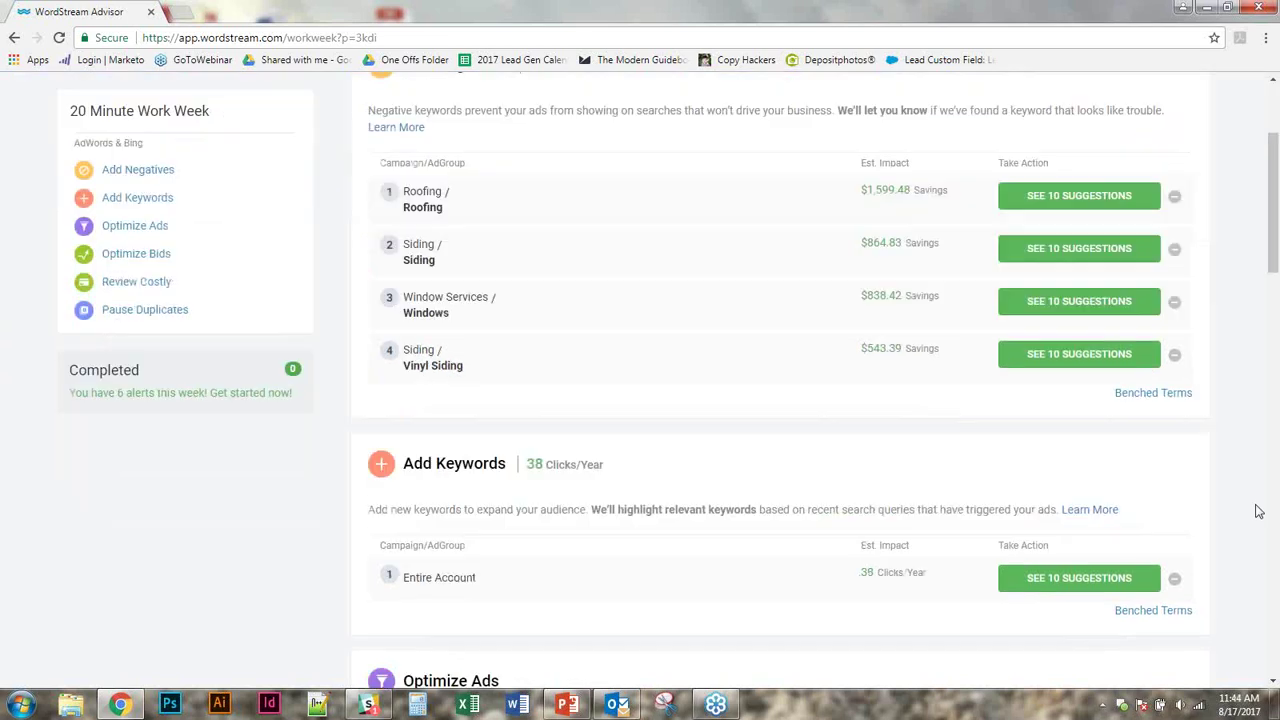
scroll(1258, 511, "down", 1)
scroll(1258, 511, "down", 1)
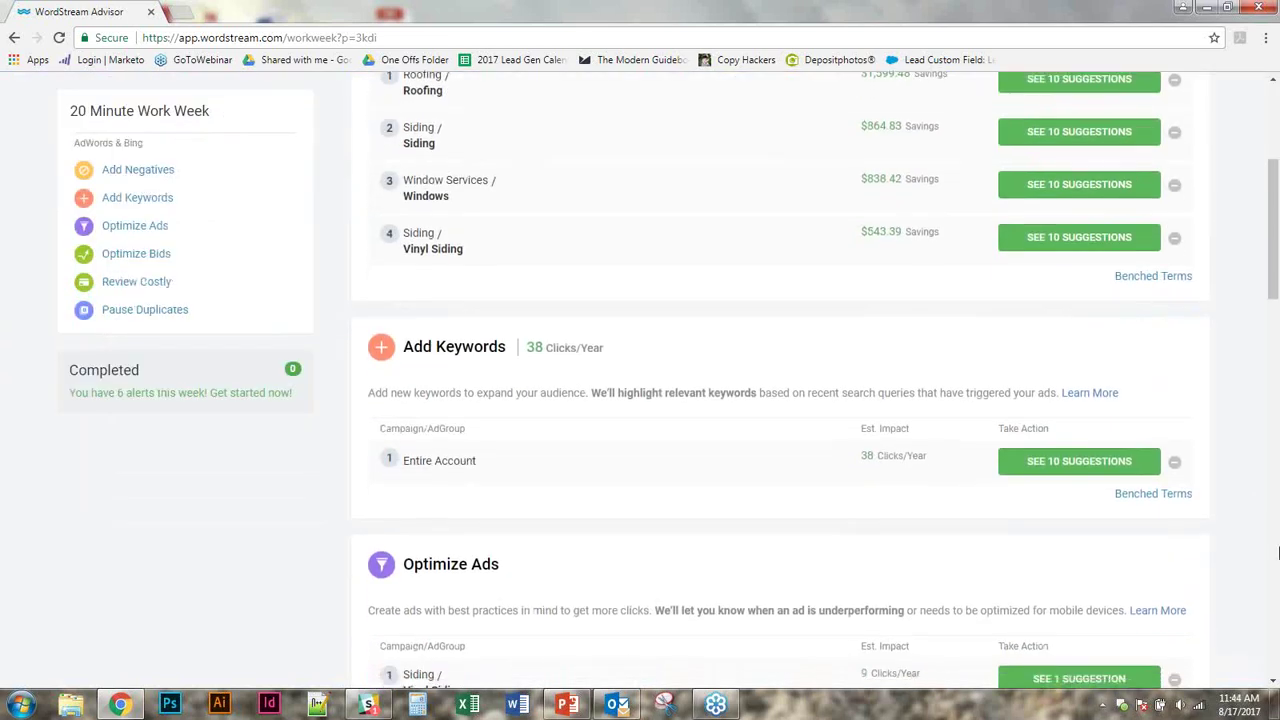
scroll(1278, 553, "down", 5)
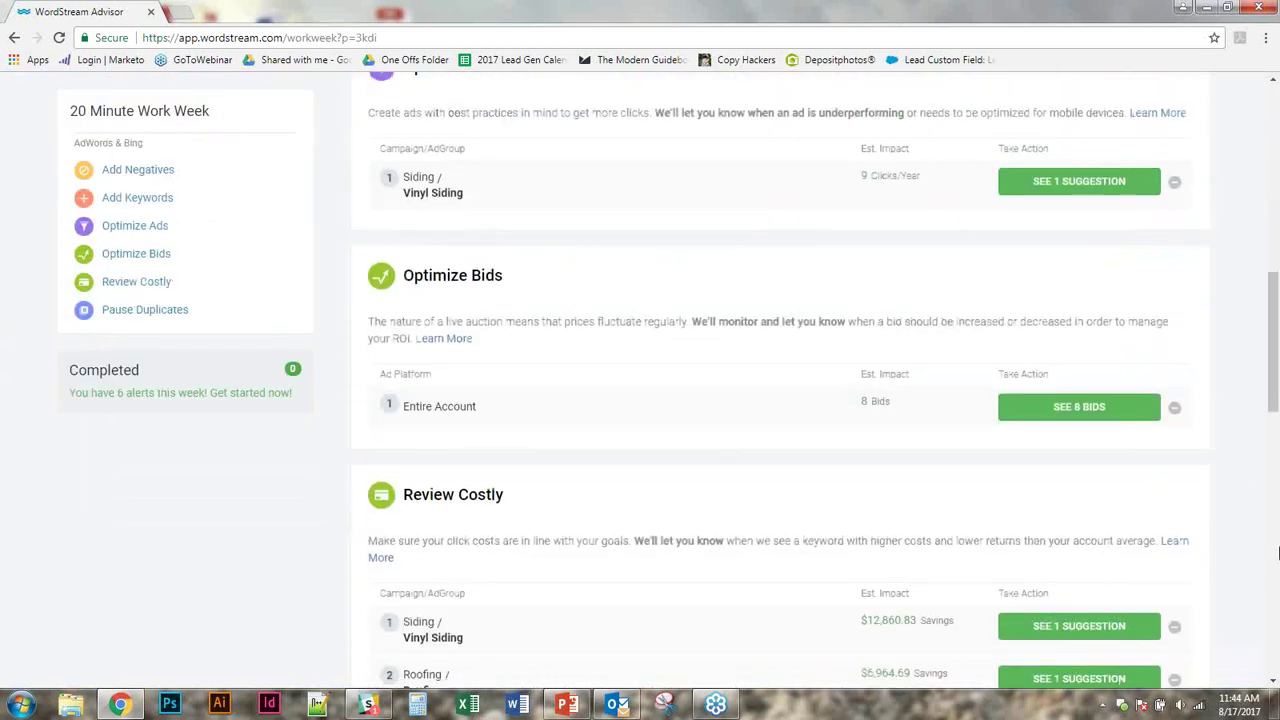
scroll(1278, 553, "up", 1)
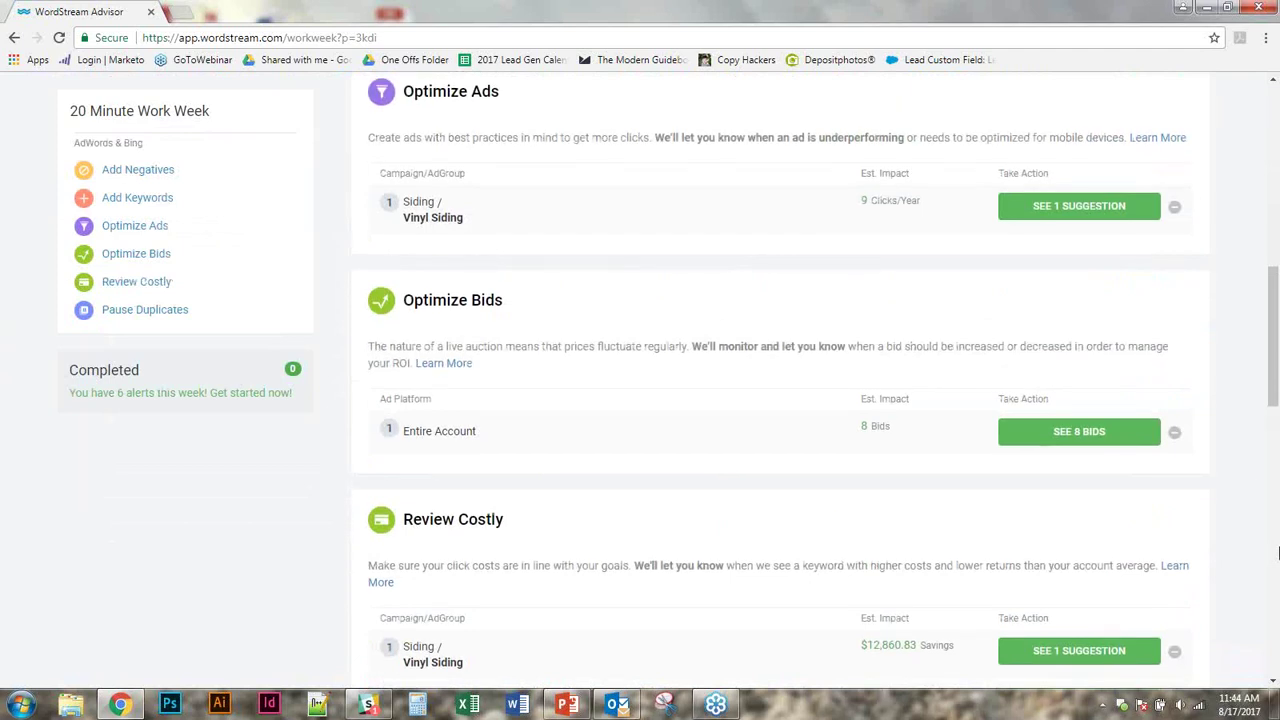
scroll(1278, 553, "down", 1)
scroll(1278, 553, "down", 3)
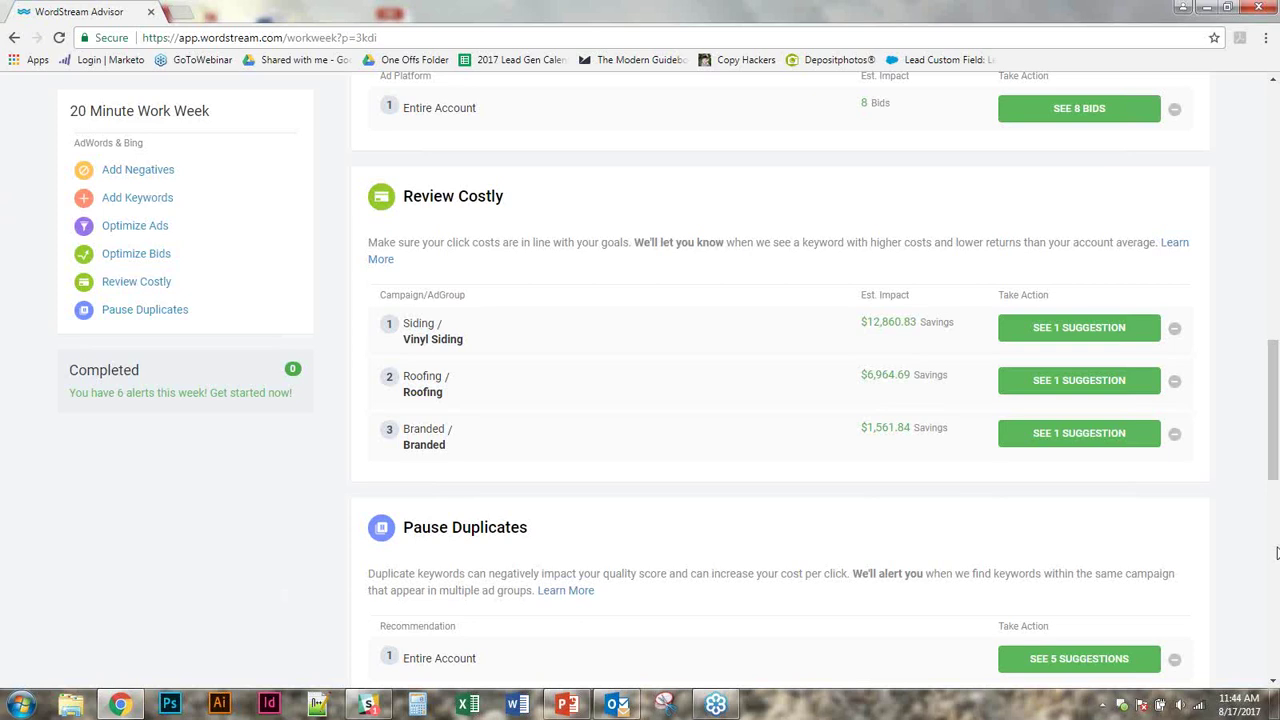
scroll(1278, 553, "down", 1)
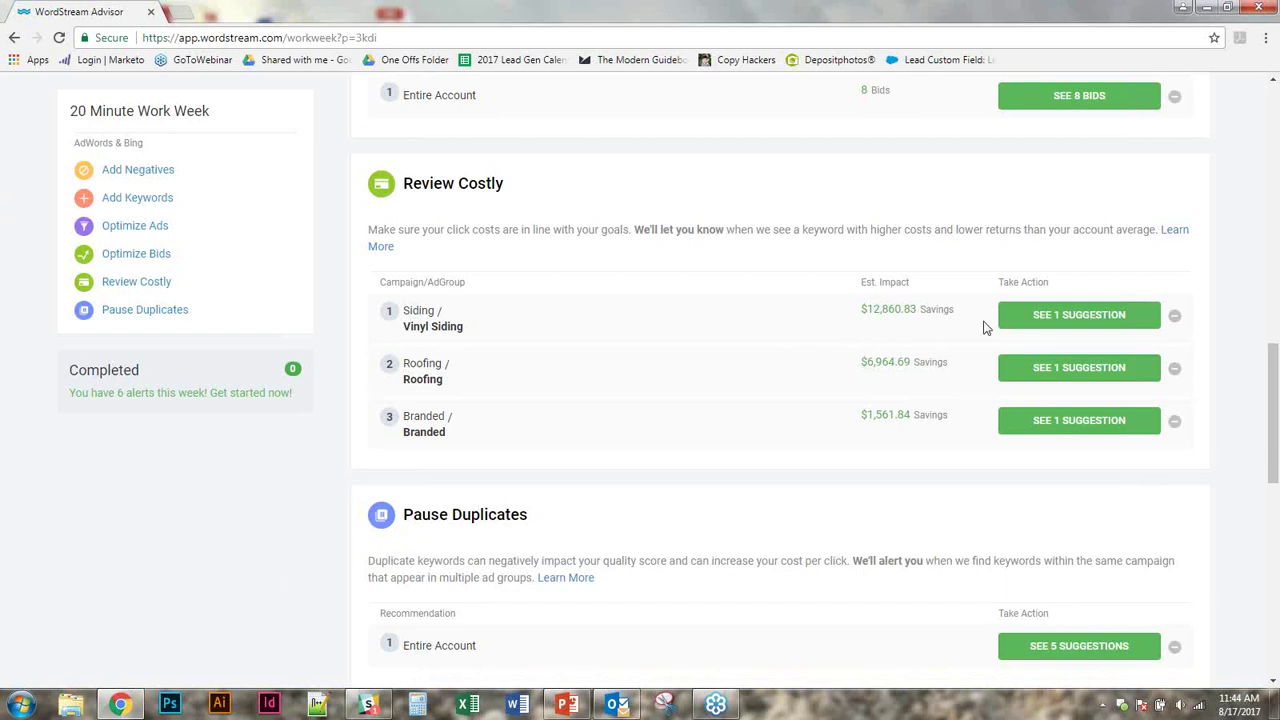
Step: Open the Review Costly suggestion for the Vinyl Siding ad group and close the meeting reminder covering it
right_click(1064, 325)
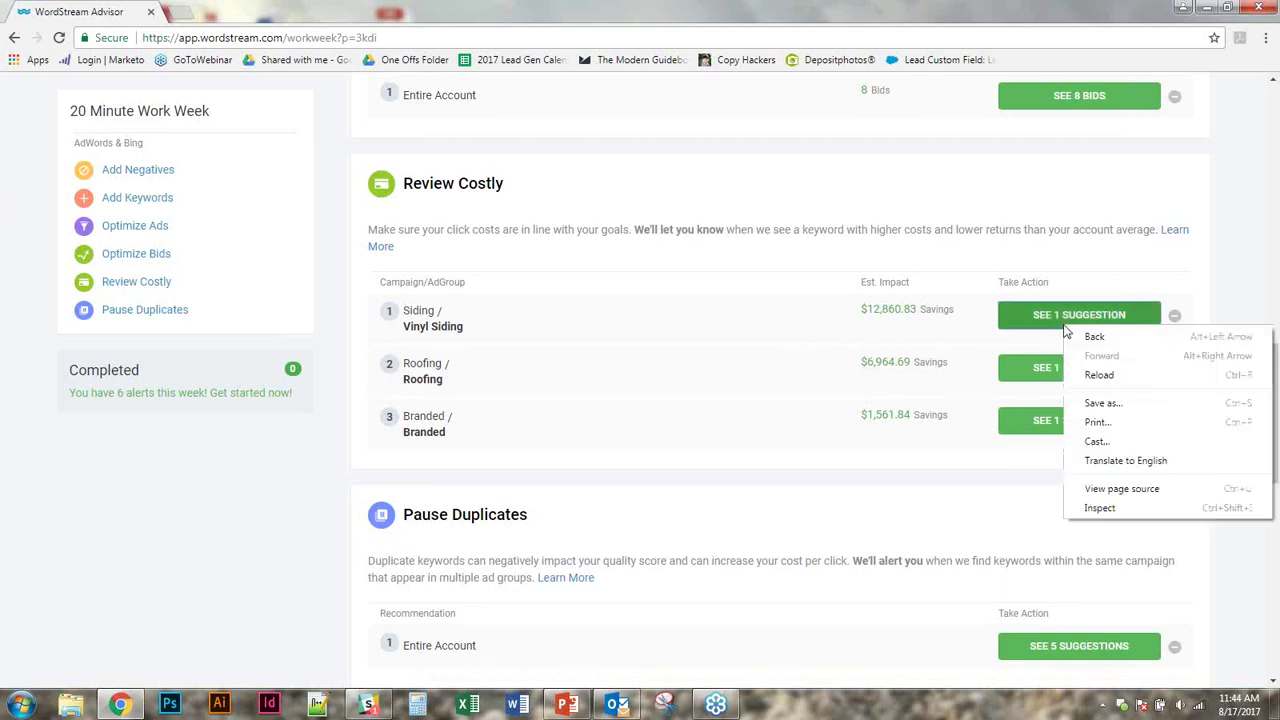
left_click(1040, 315)
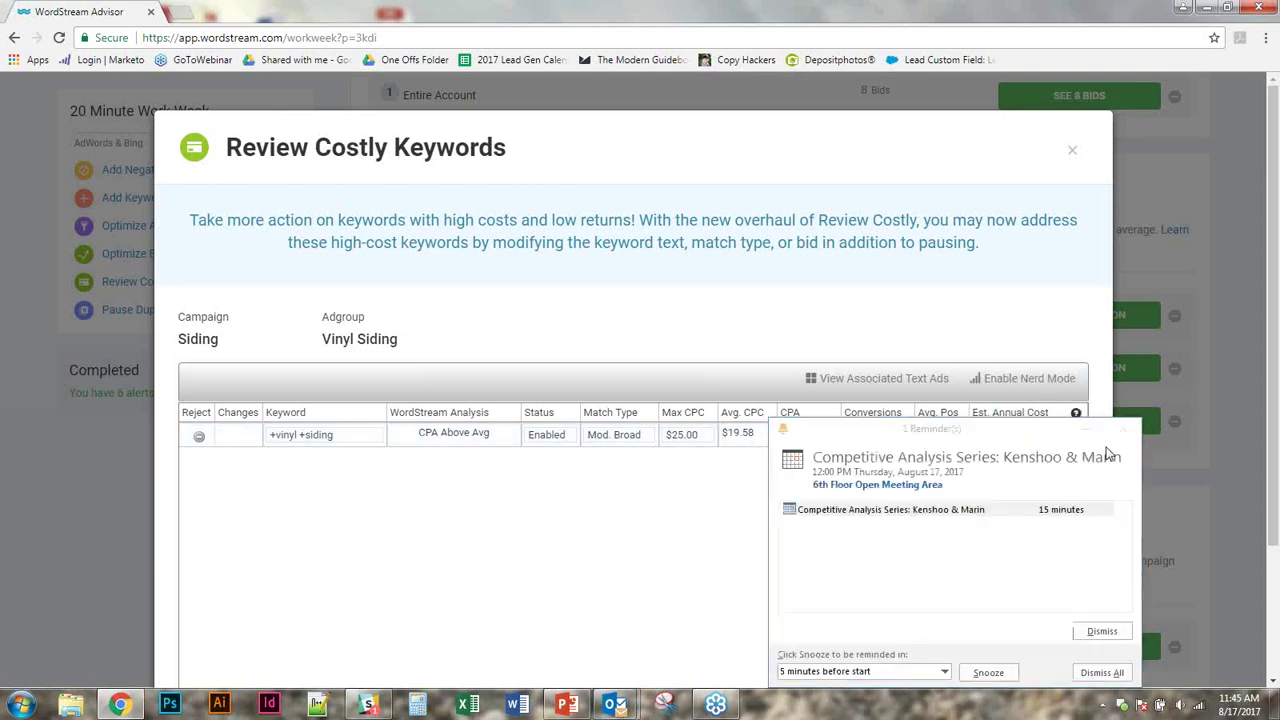
left_click(1123, 428)
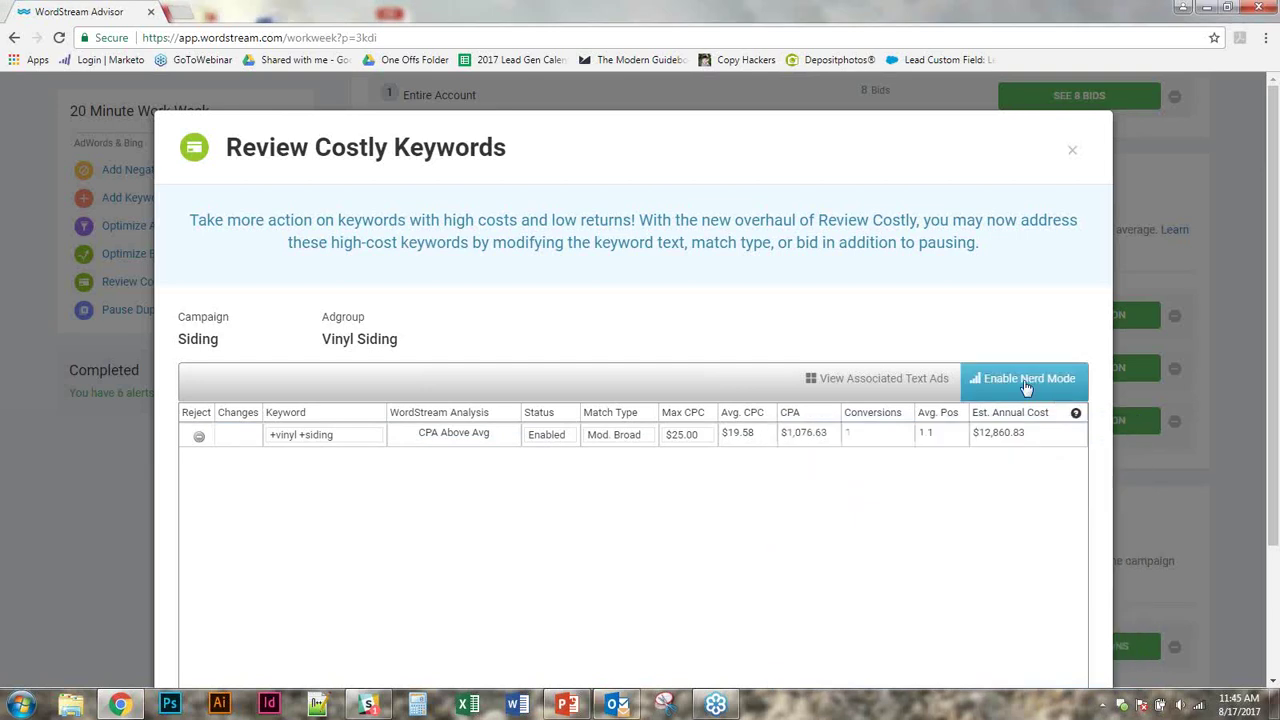
Step: Enable Nerd Mode and examine all the extra performance metrics for the +vinyl +siding keyword
left_click(1027, 385)
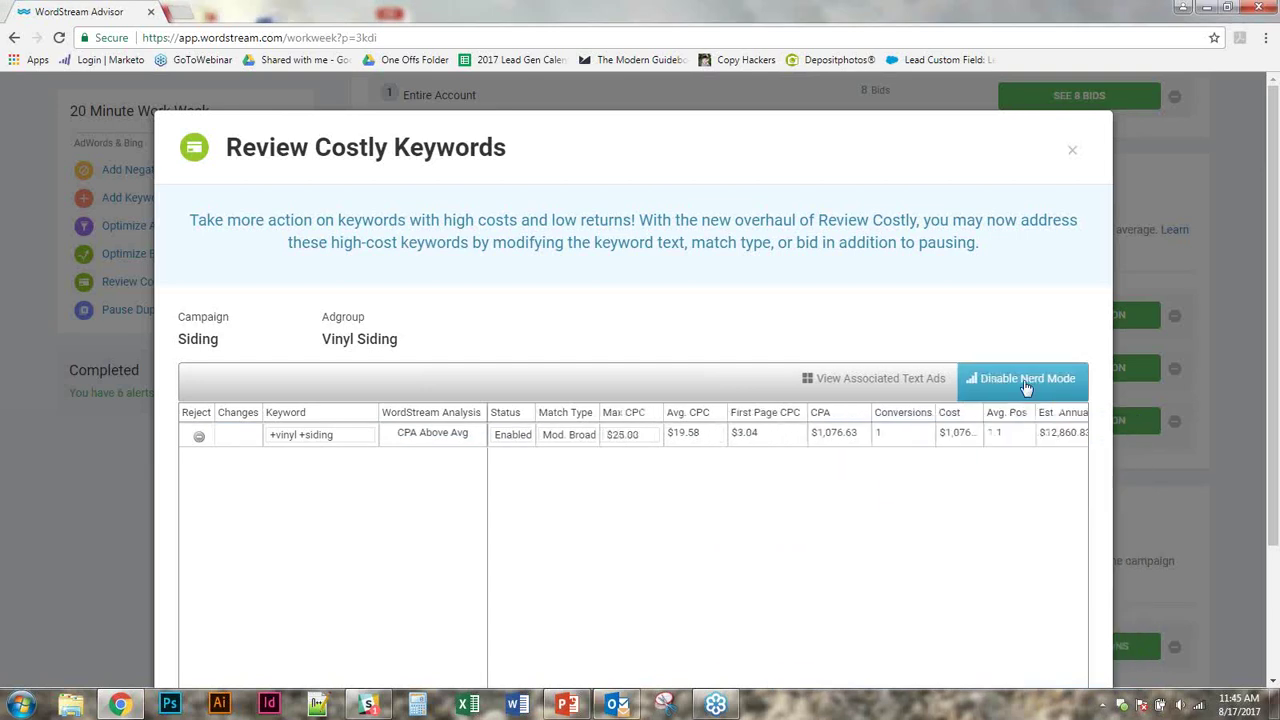
scroll(992, 544, "down", 3)
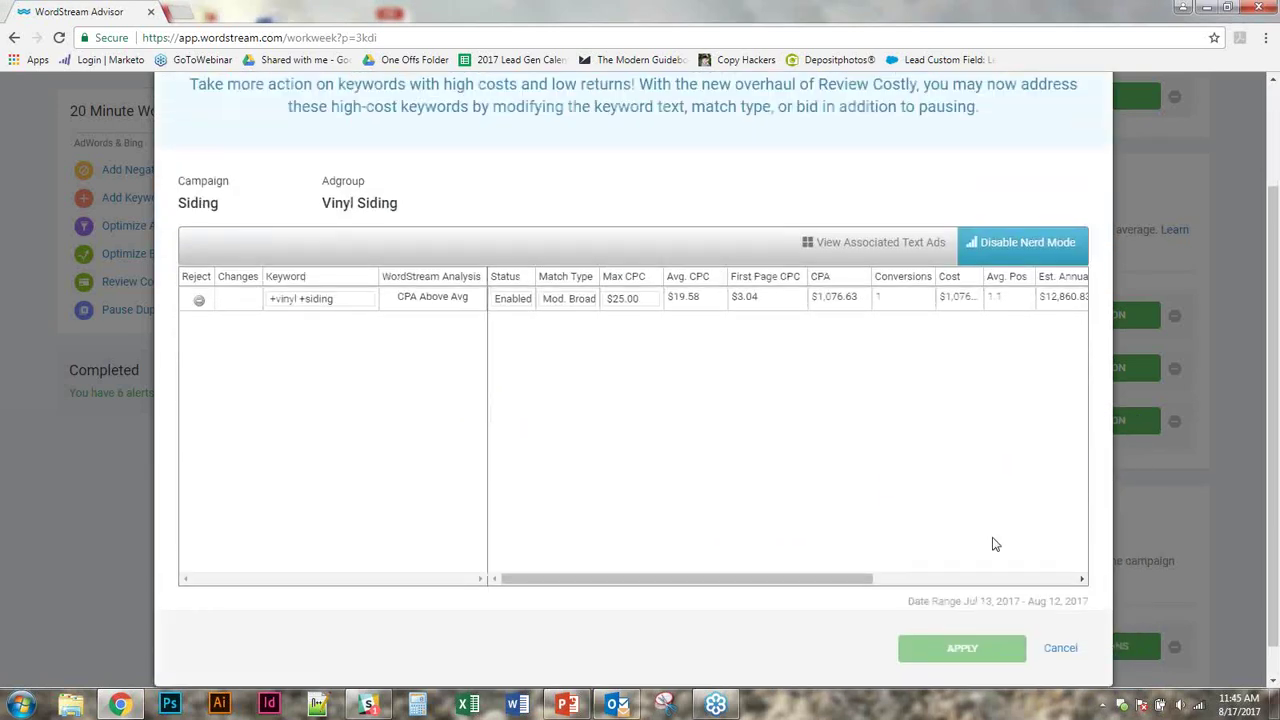
left_click_drag(828, 579, 899, 580)
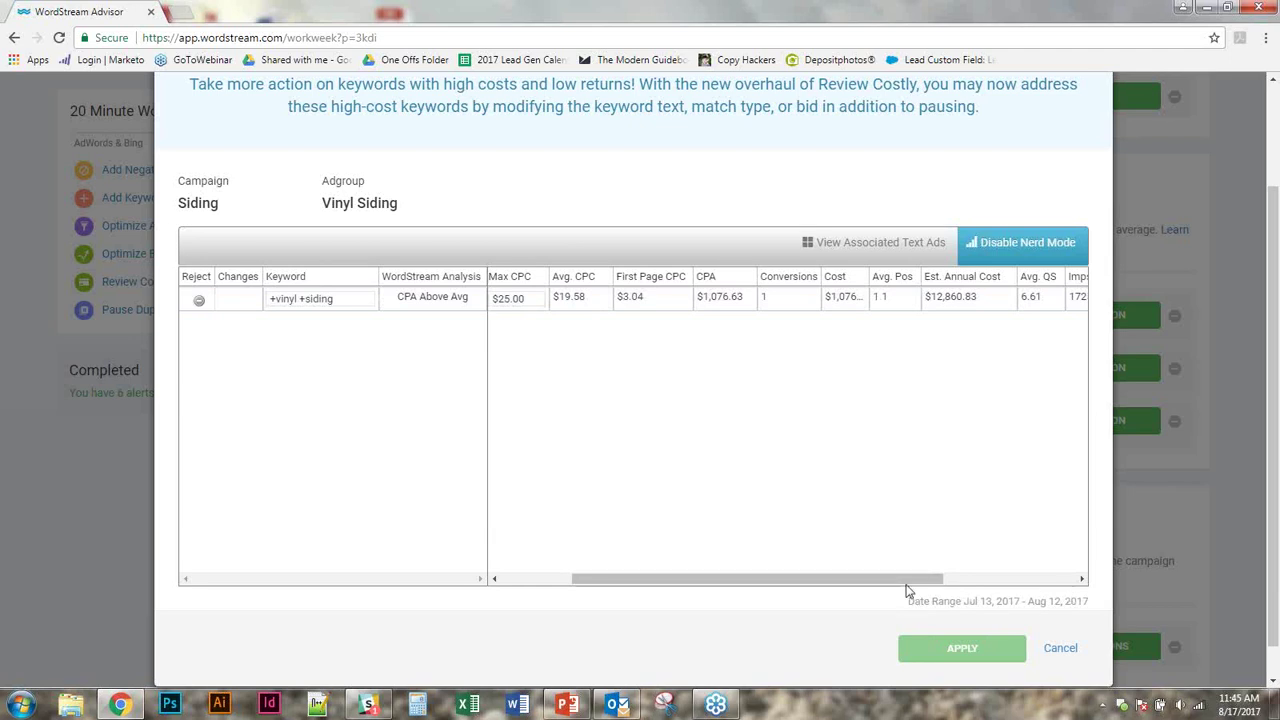
left_click_drag(962, 577, 1062, 580)
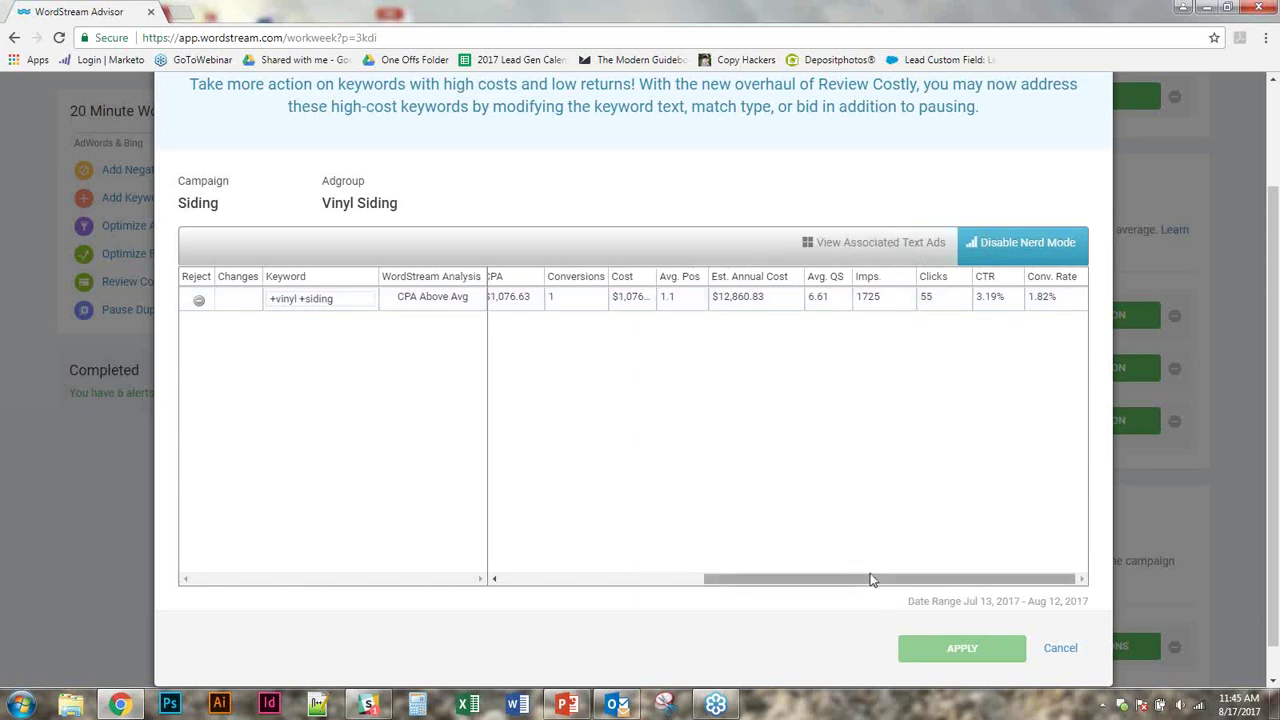
left_click_drag(869, 577, 646, 601)
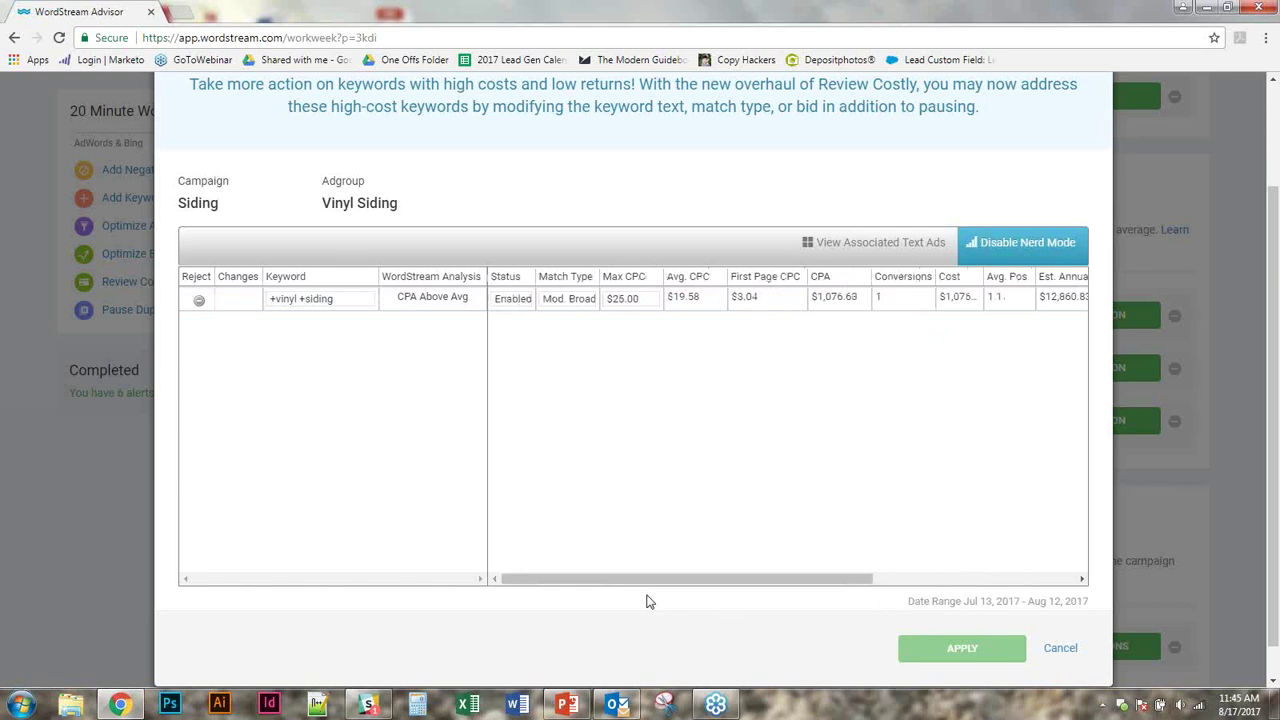
Step: Set the Max CPC of the +vinyl +siding keyword to $15.00 and apply the change
left_click(615, 297)
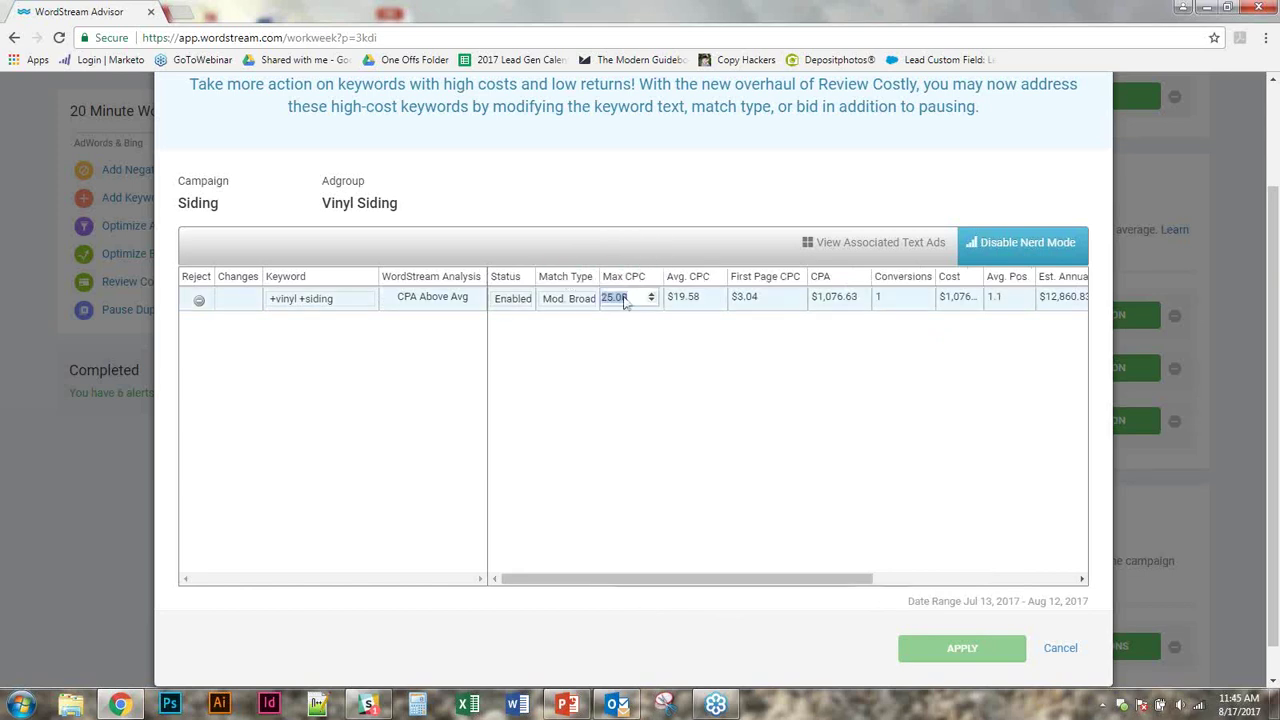
type("150")
key("BackSpace")
type(".00")
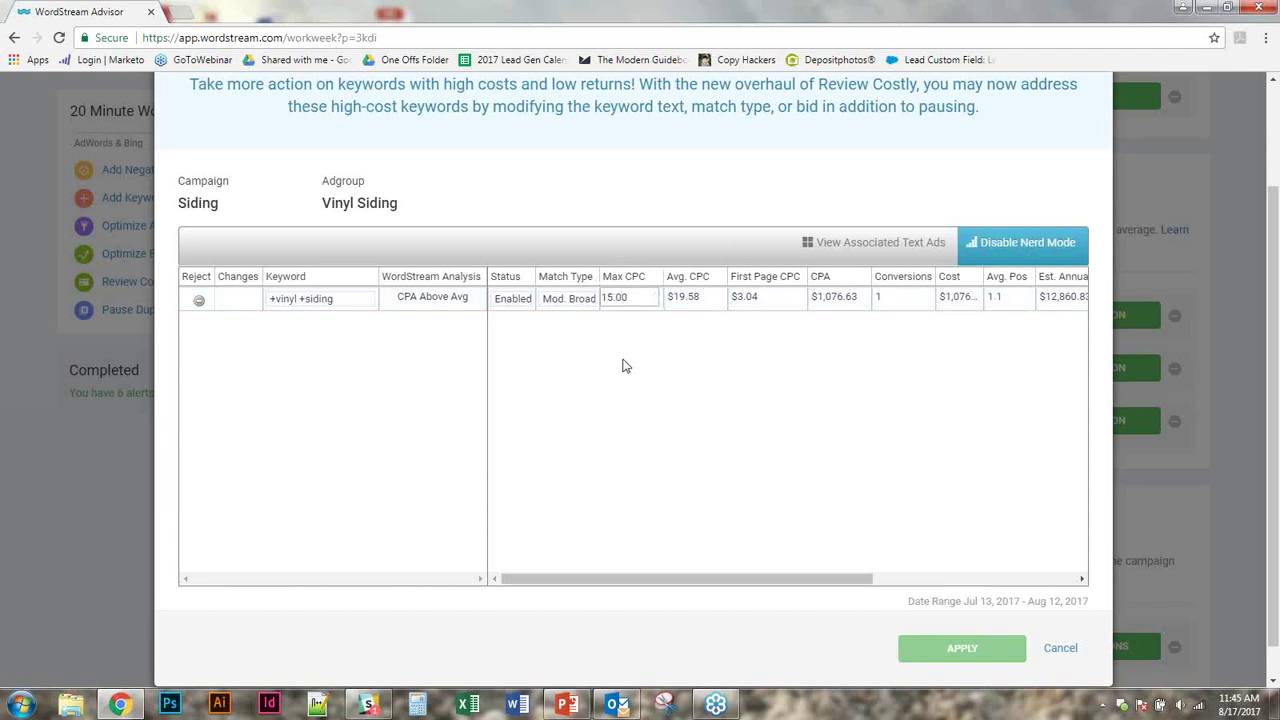
left_click(261, 302)
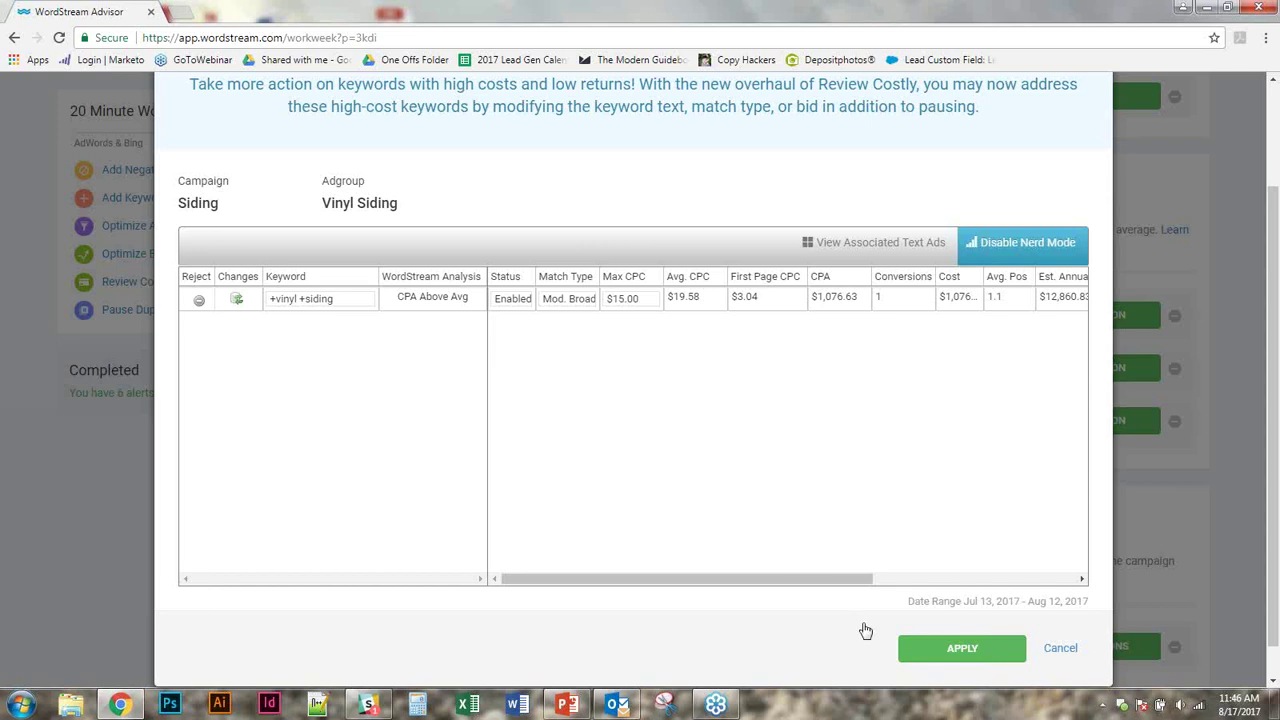
left_click(996, 650)
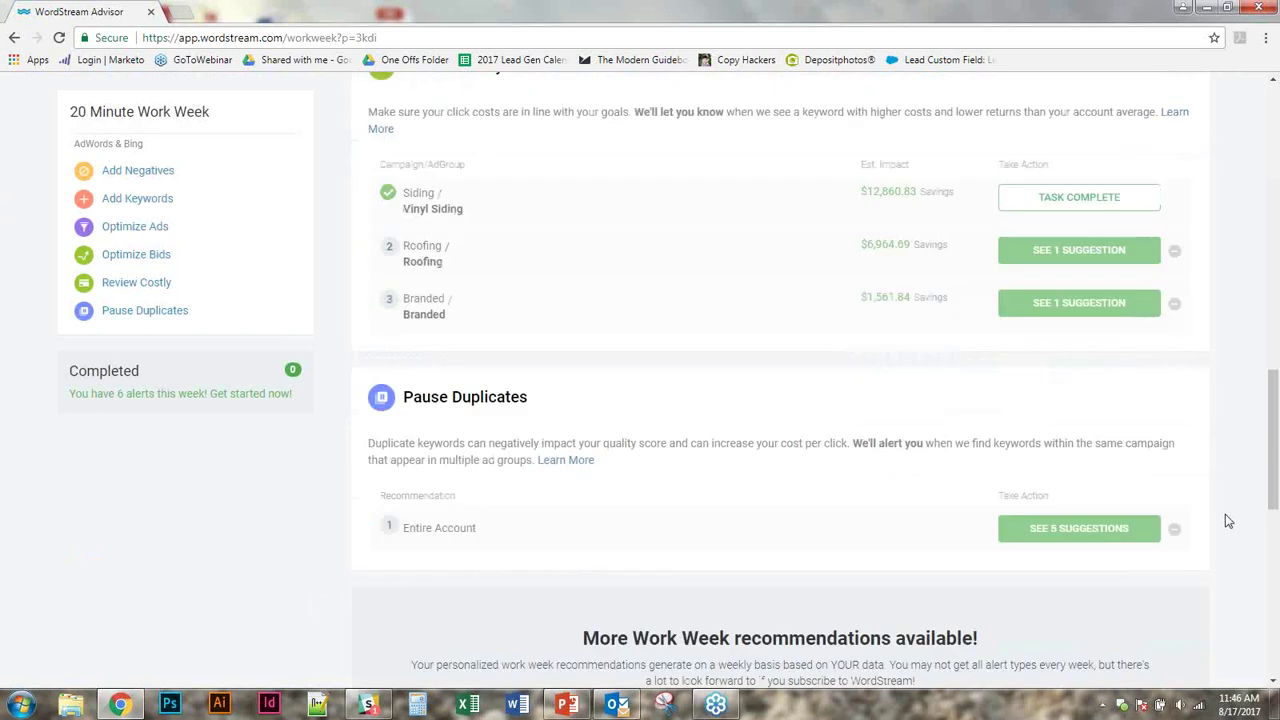
Step: Open the Search Network management view, expand the Bing campaign list, and return to the AdWords campaigns
right_click(1220, 445)
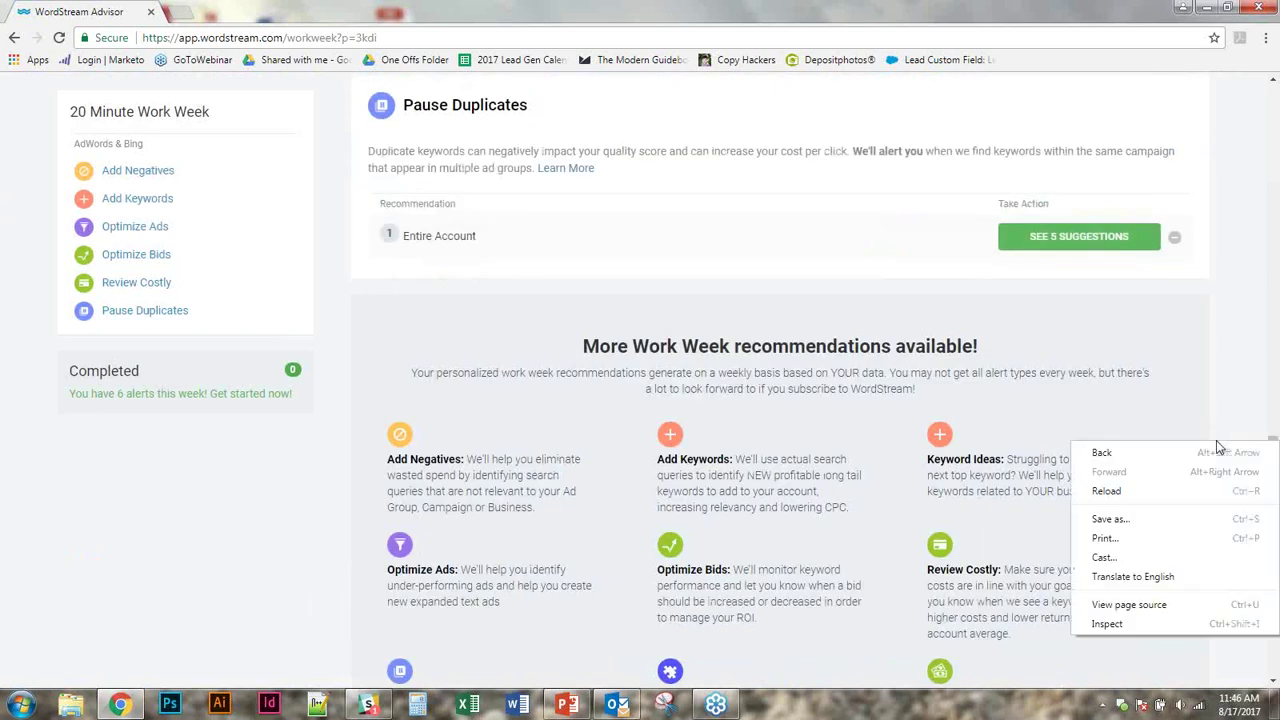
left_click(1222, 391)
scroll(1222, 391, "up", 8)
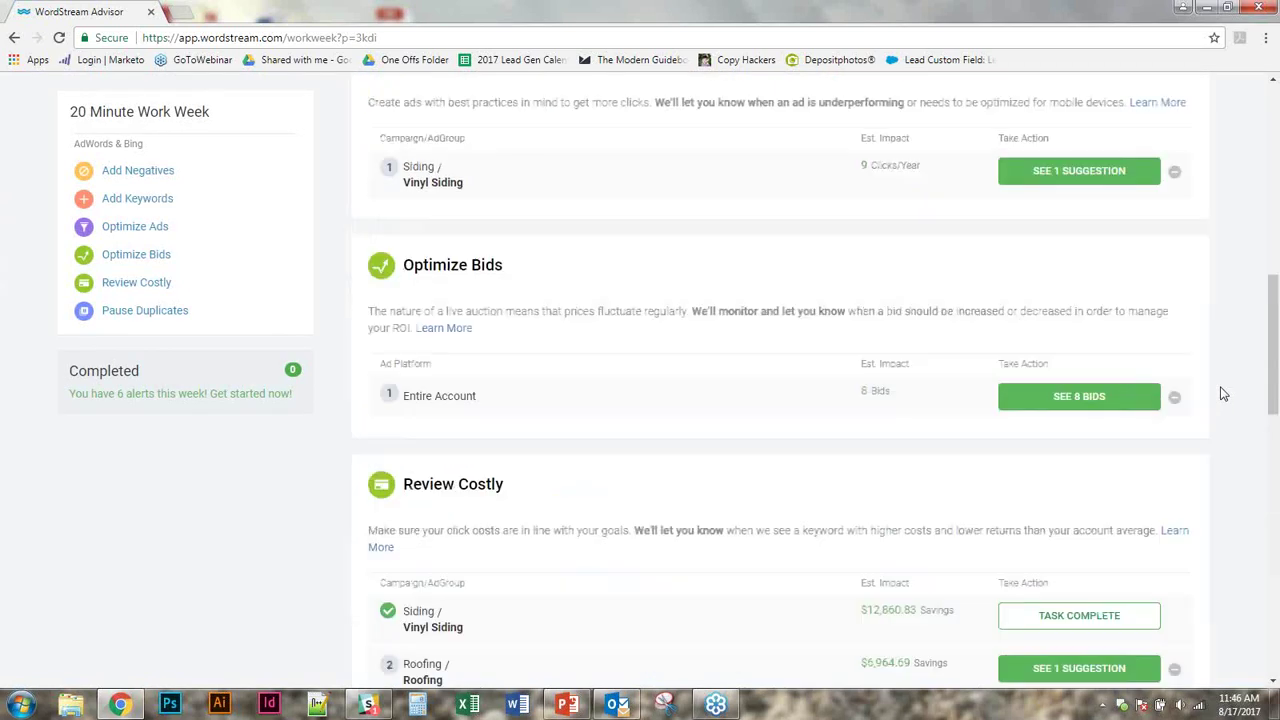
scroll(1222, 393, "up", 5)
mouse_move(293, 163)
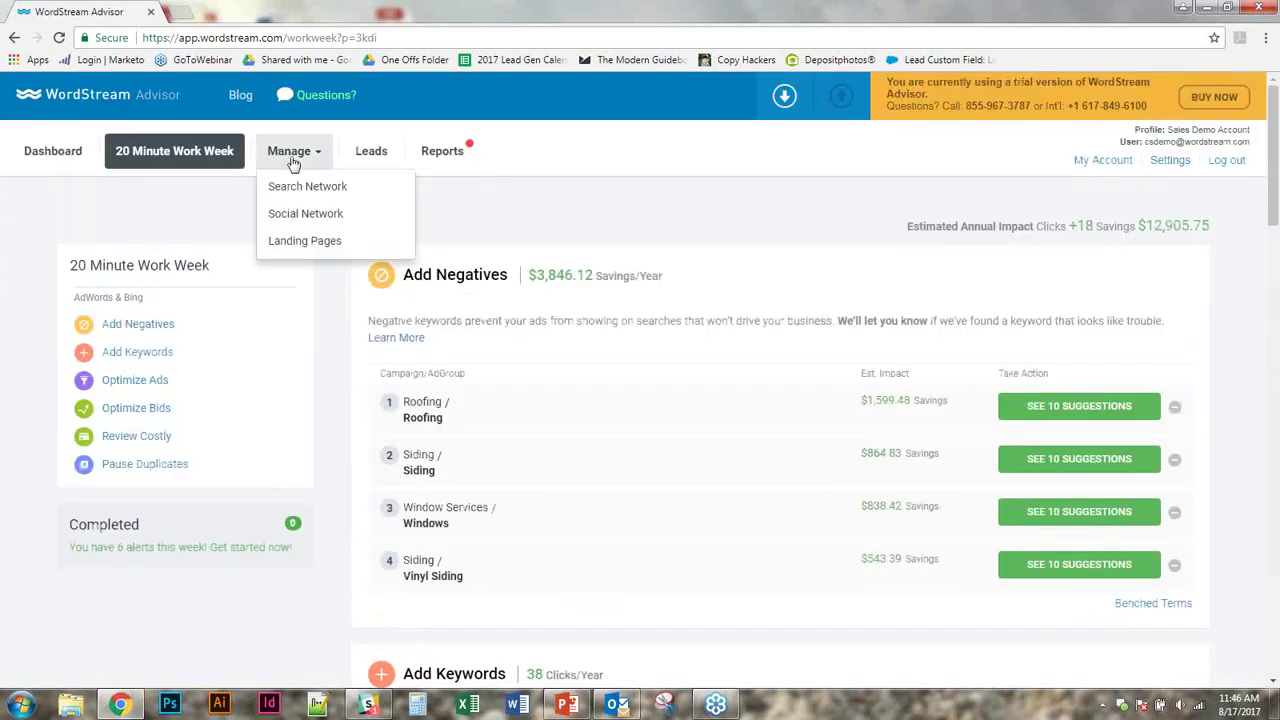
left_click(297, 187)
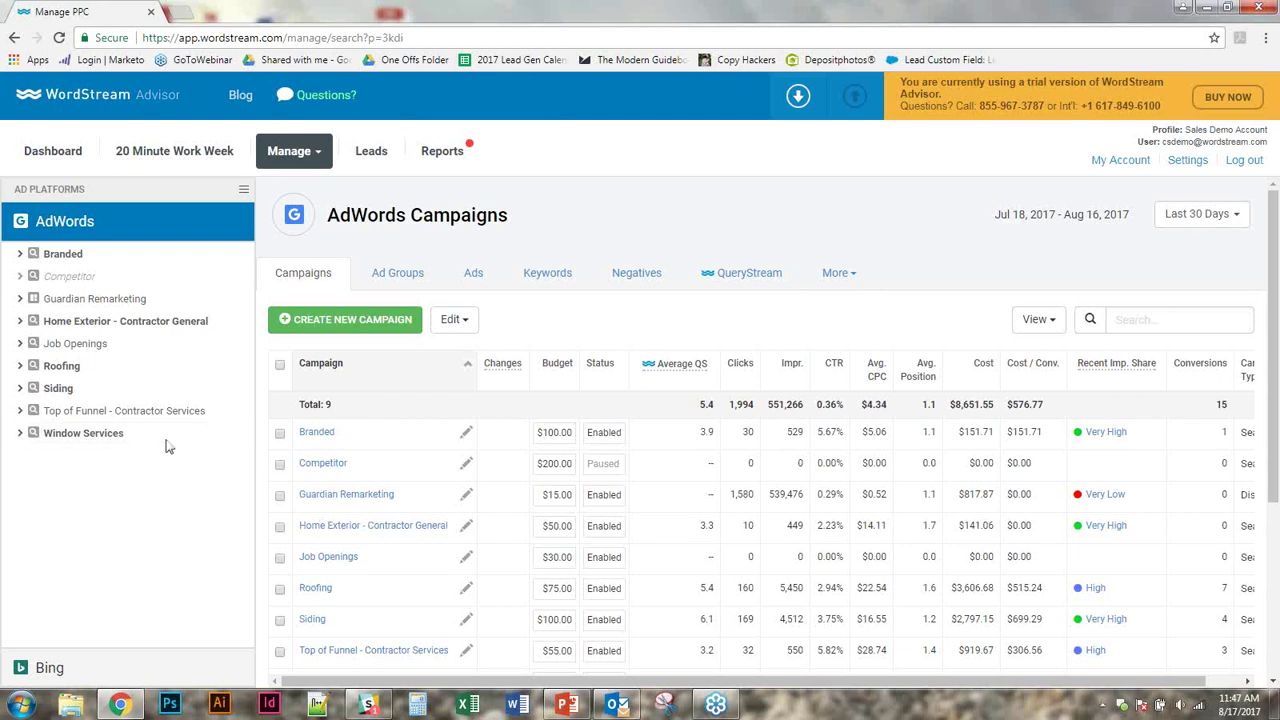
left_click(106, 664)
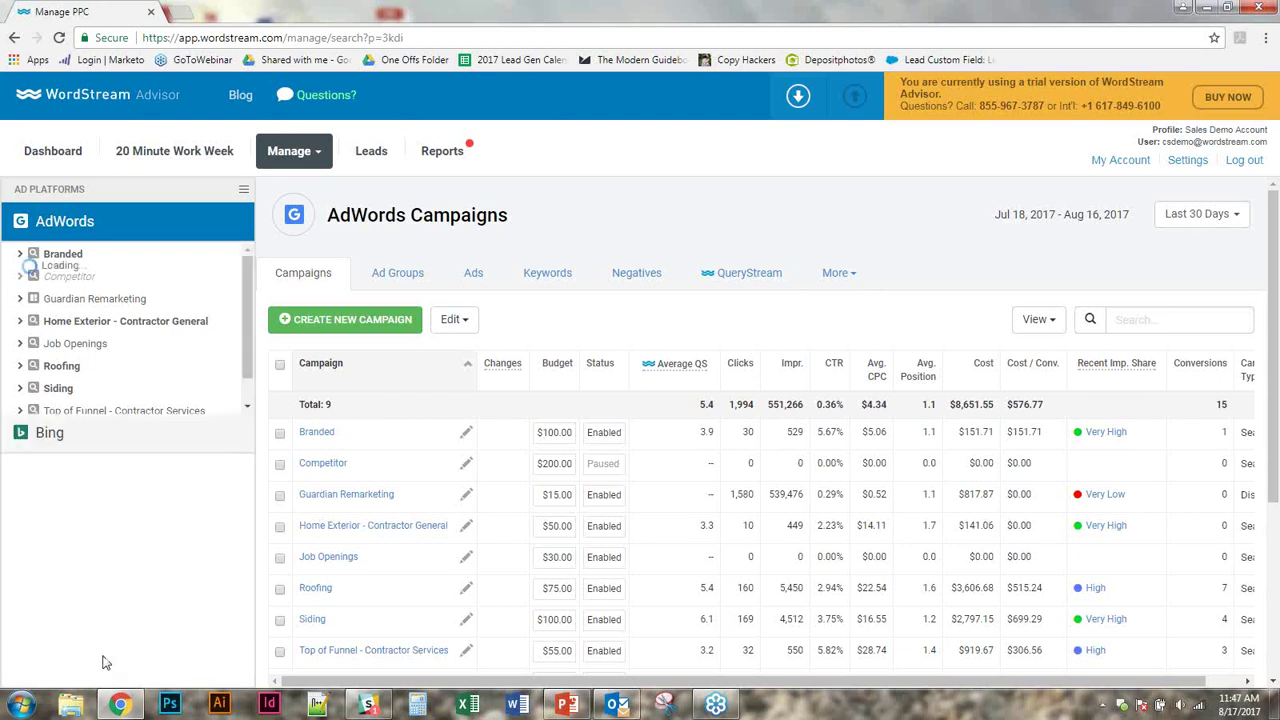
left_click(145, 228)
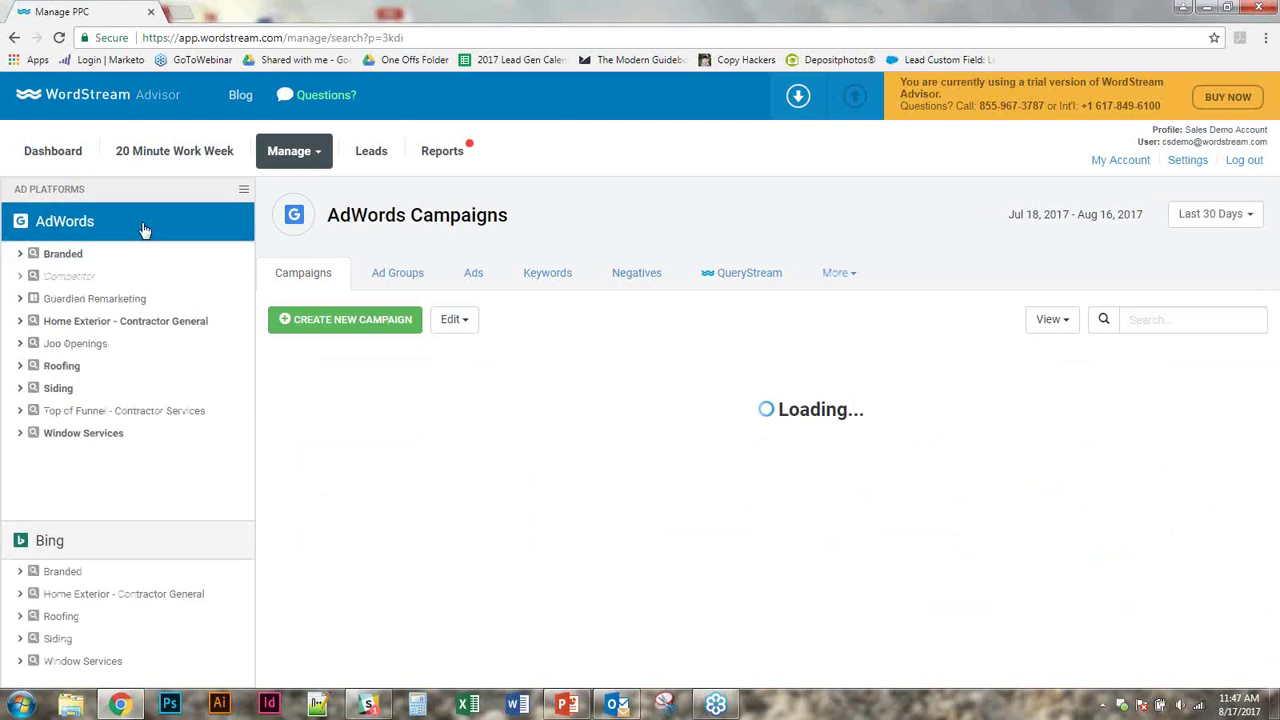
Step: Open the AdWords Siding campaign and show the keywords of its Siding ad group, followed by those of Vinyl Siding
left_click(80, 390)
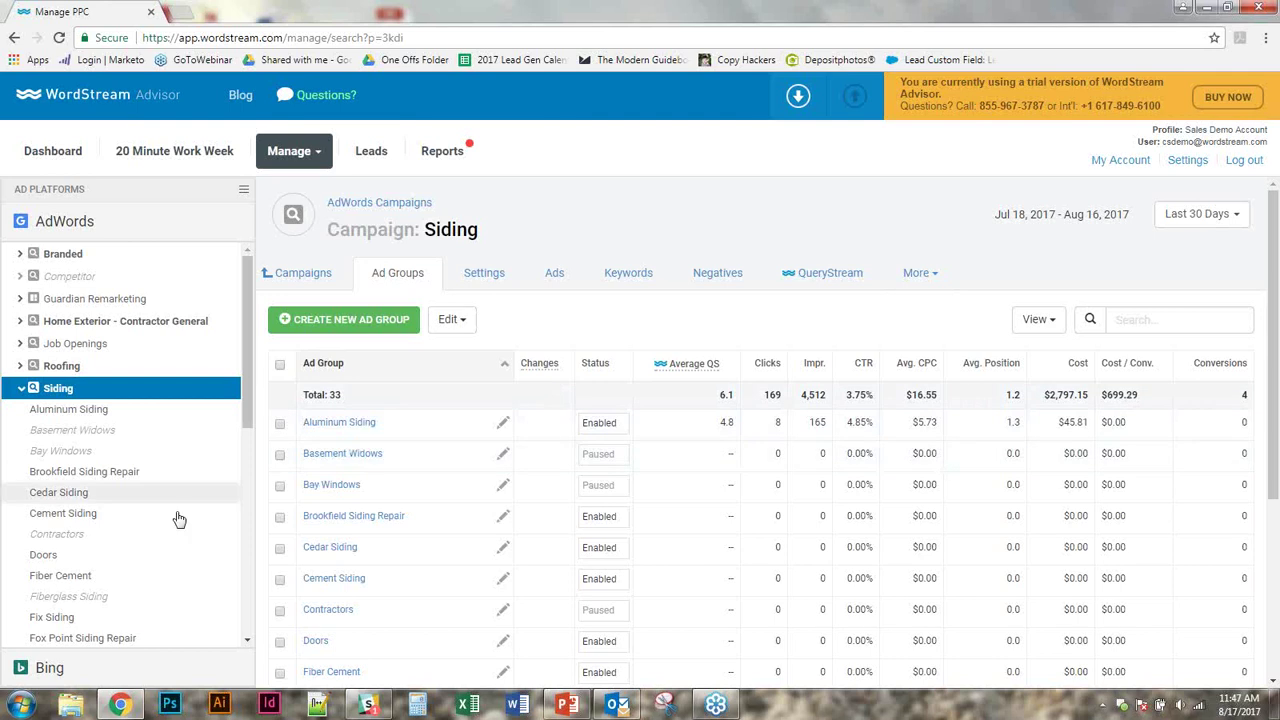
scroll(175, 516, "down", 3)
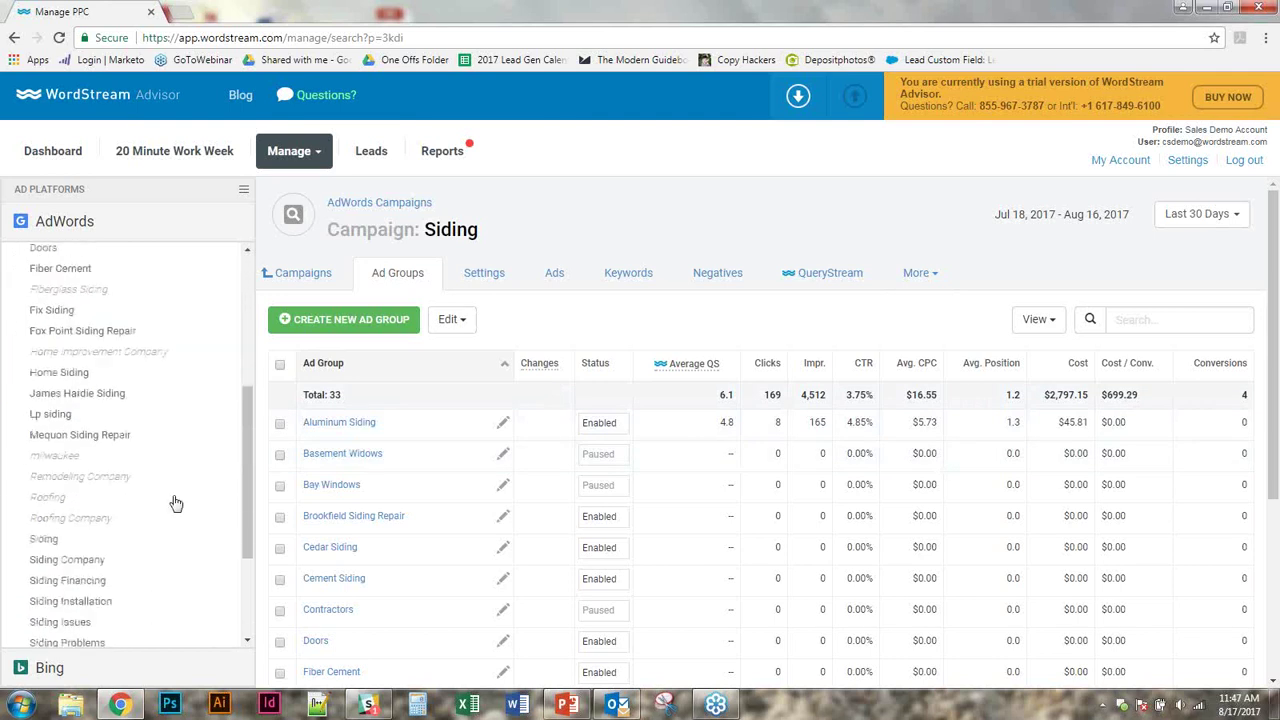
left_click(143, 537)
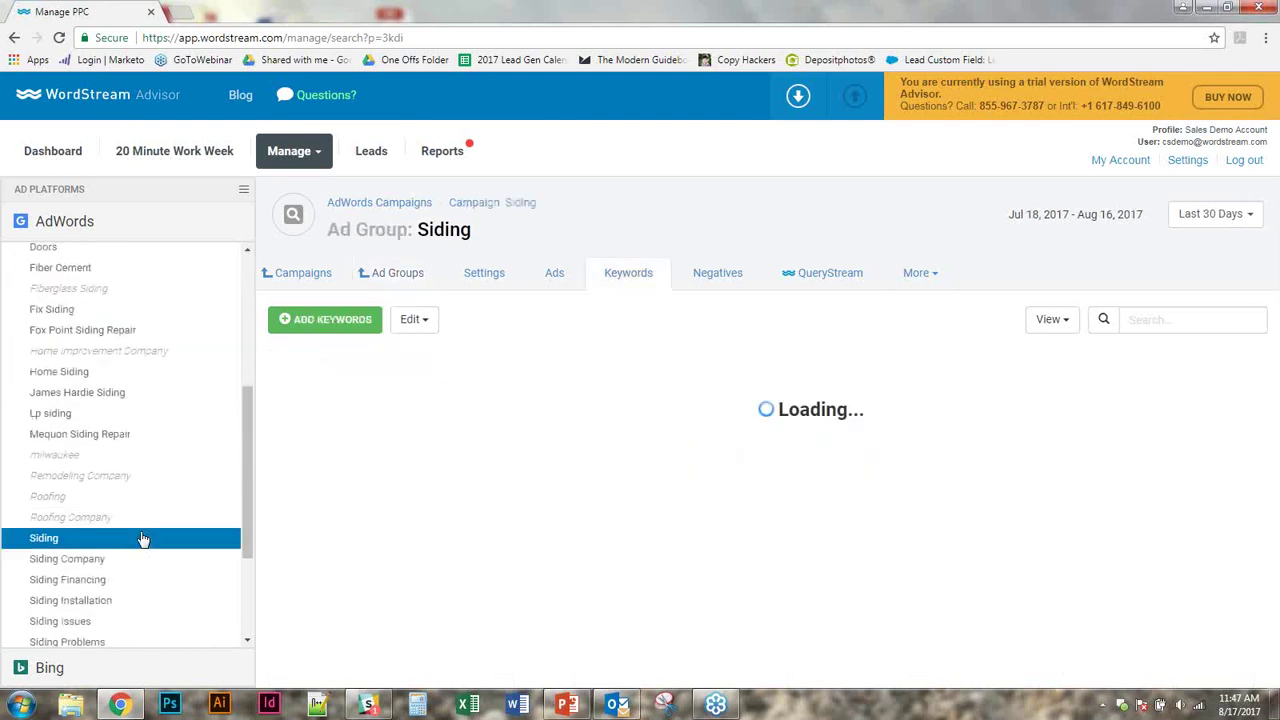
scroll(143, 537, "down", 2)
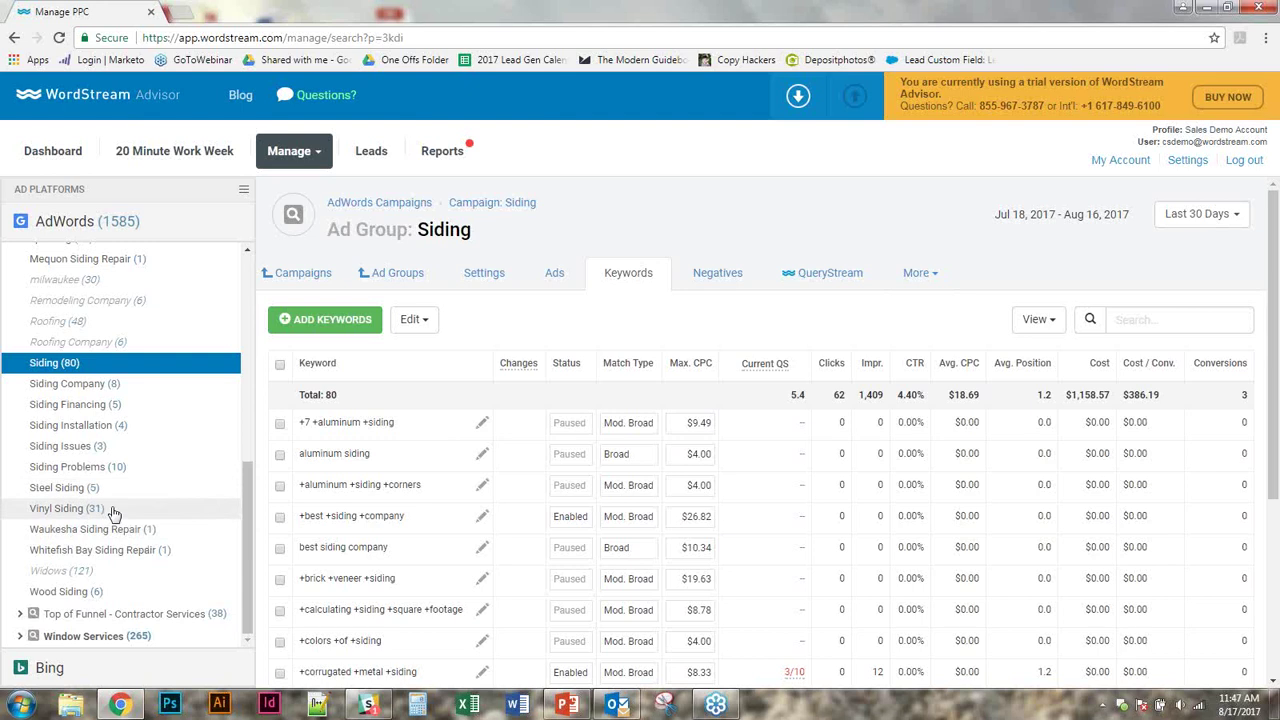
left_click(113, 511)
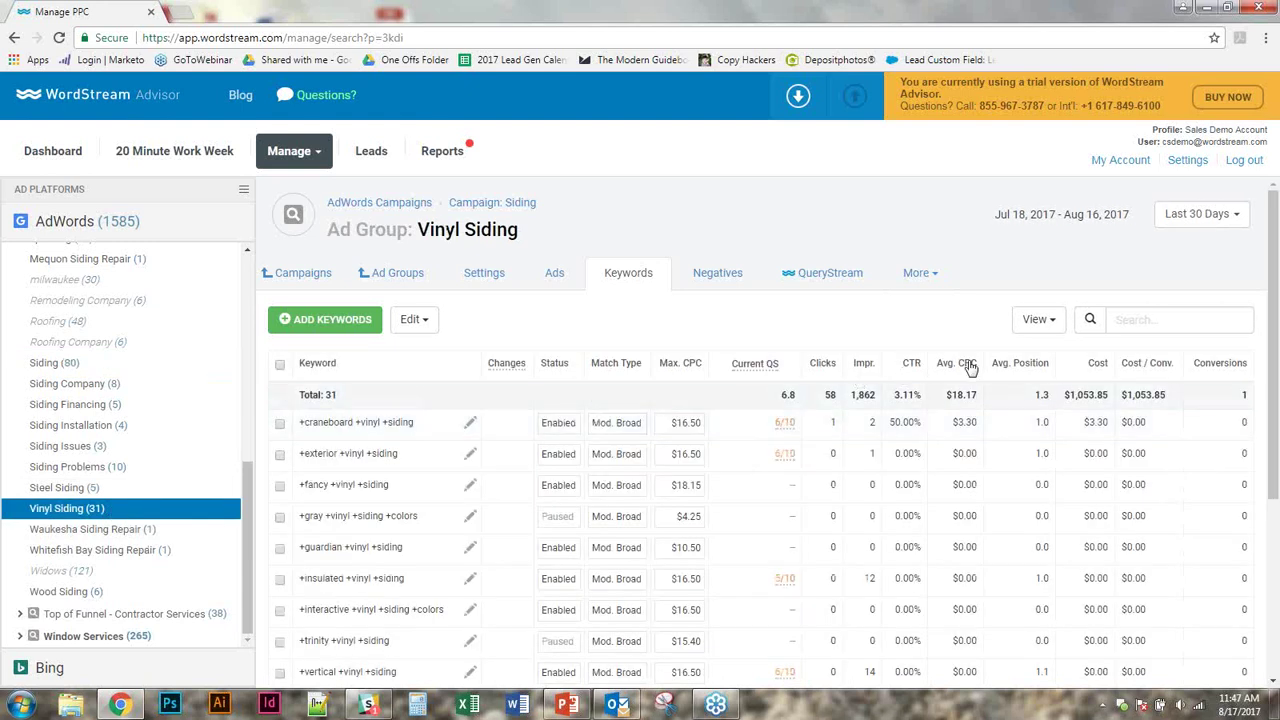
Step: Sort the Vinyl Siding ad group's keywords by cost from highest to lowest and clear the accidental text selection
left_click(1097, 366)
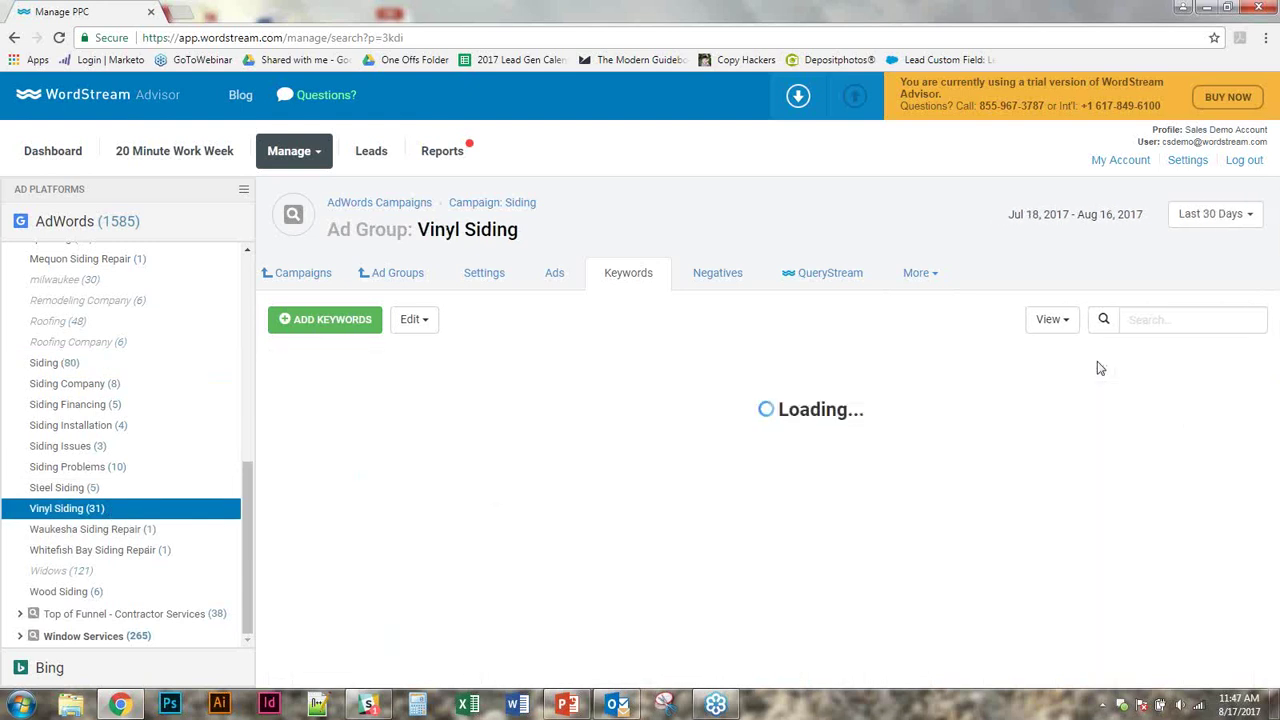
left_click_drag(1098, 382, 980, 331)
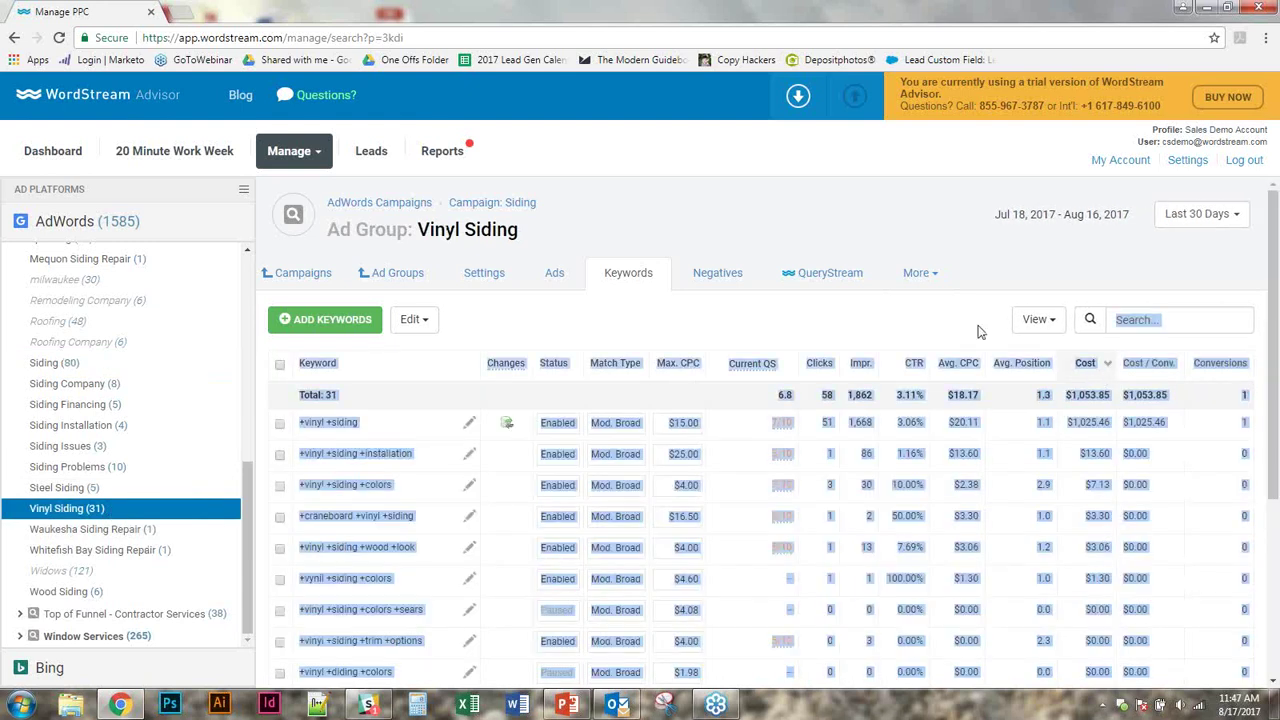
left_click(985, 335)
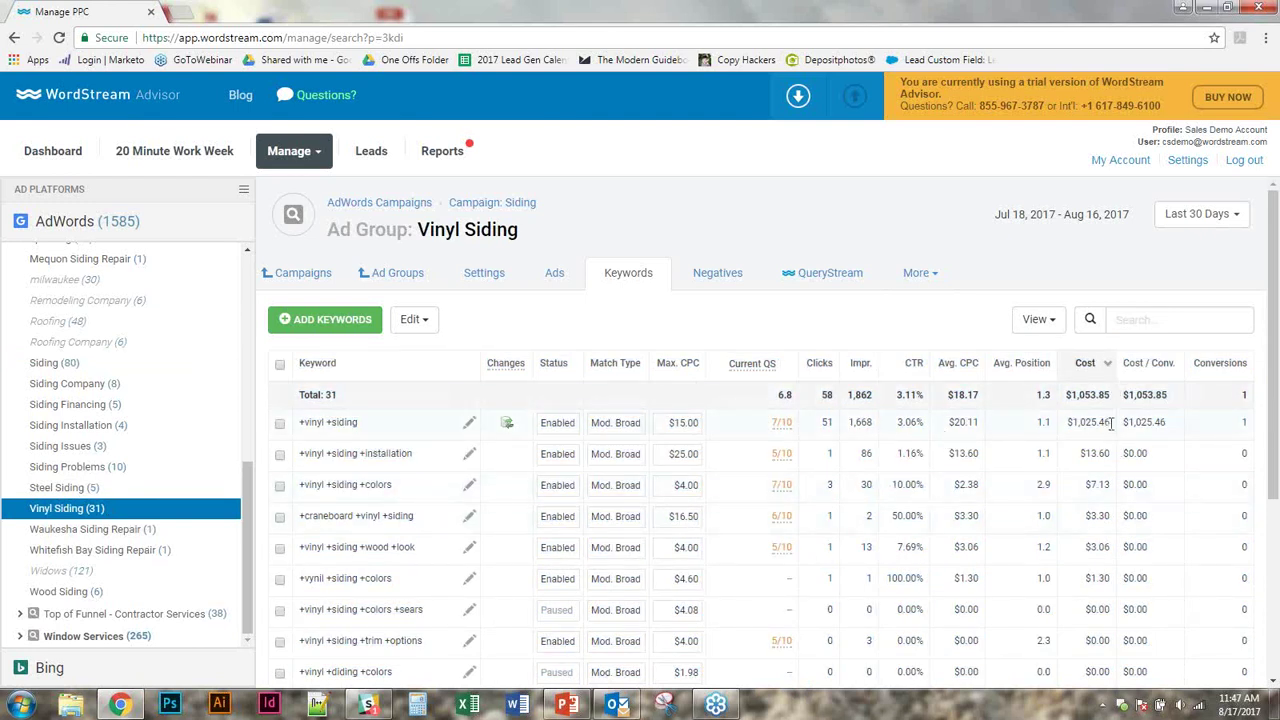
Step: Open the QueryStream of the Vinyl Siding ad group and sort its search queries by target keyword in ascending order
left_click_drag(1110, 422, 1076, 420)
left_click(850, 272)
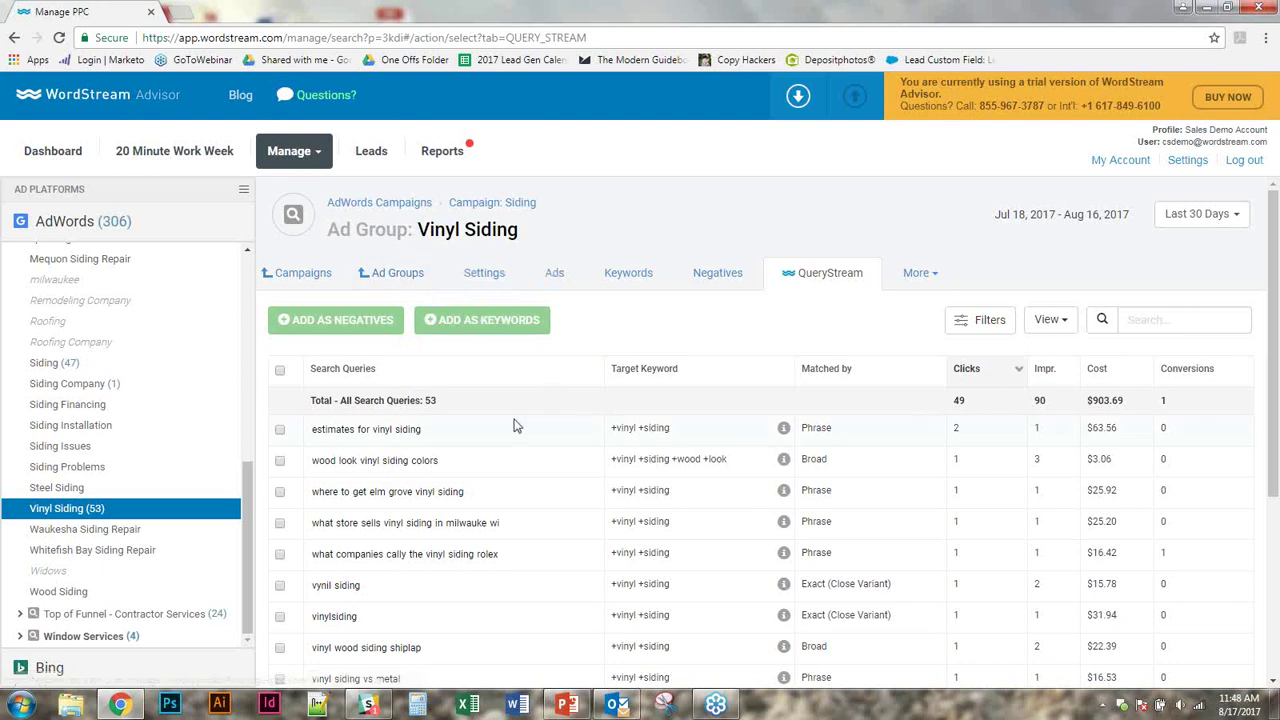
left_click(644, 378)
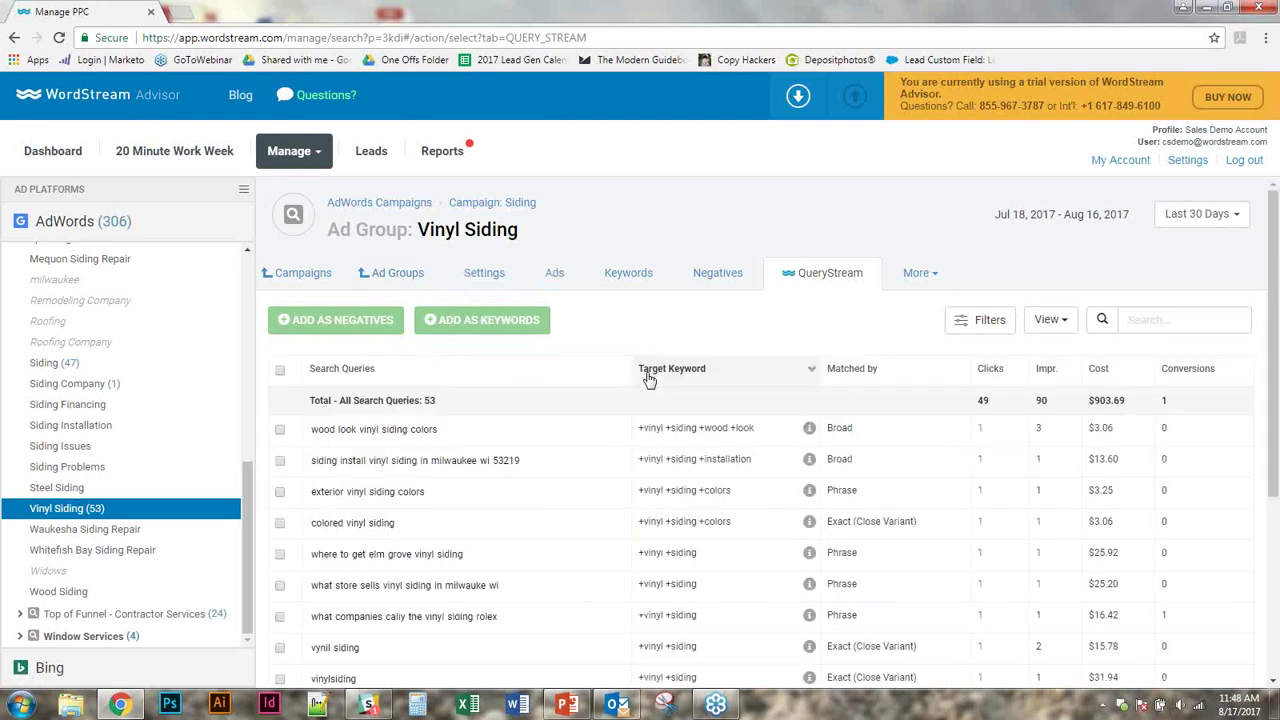
left_click(648, 378)
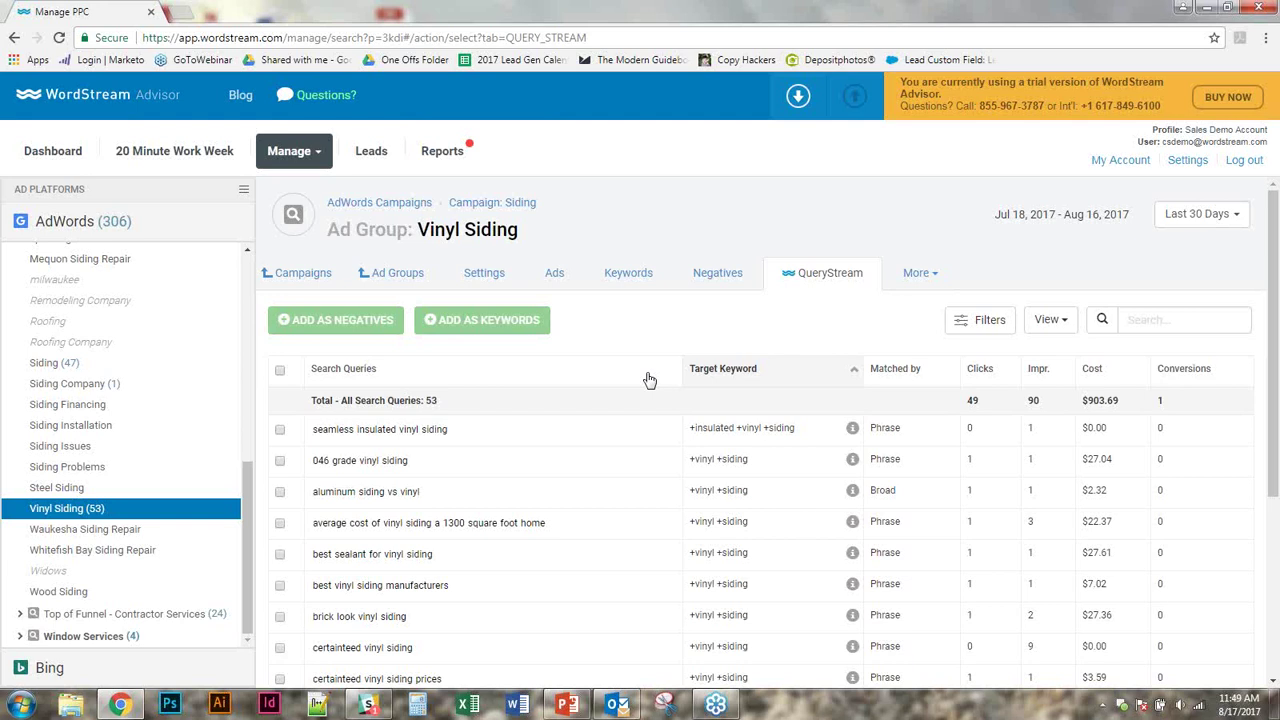
Step: Review the search queries and view the target keyword details for the "dark grey vinyl siding" query
scroll(651, 340, "down", 2)
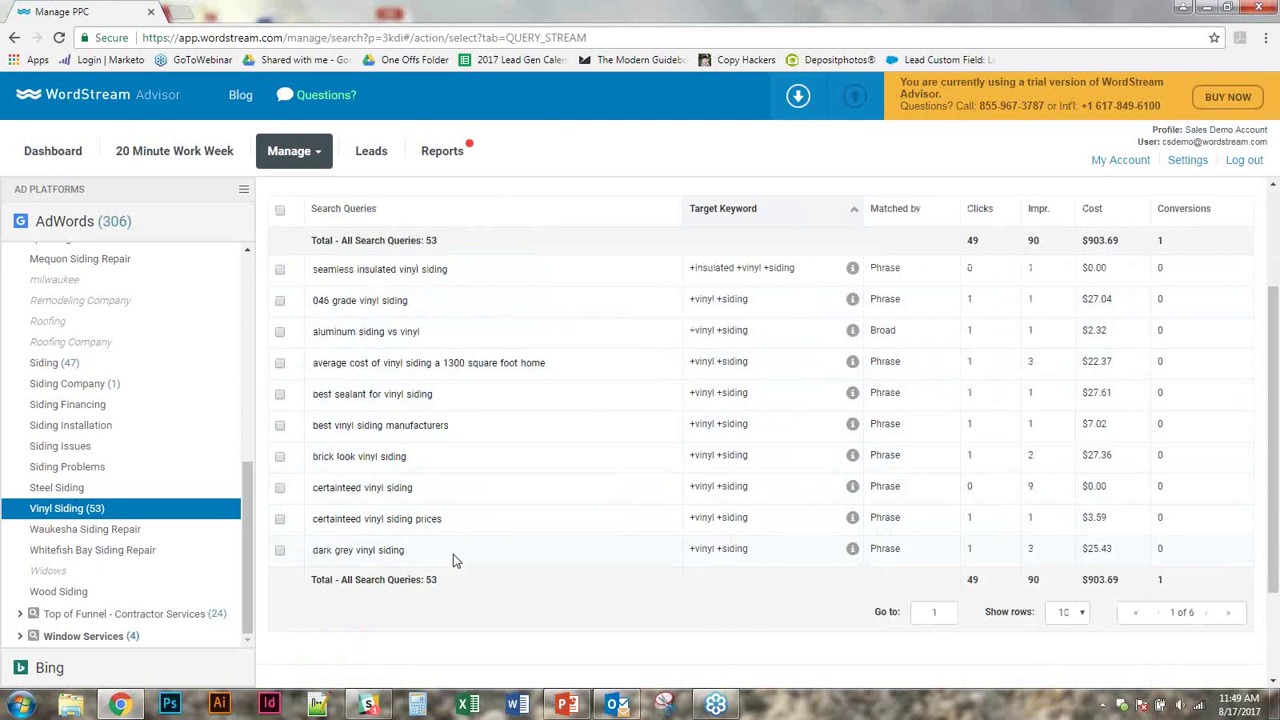
scroll(505, 662, "up", 1)
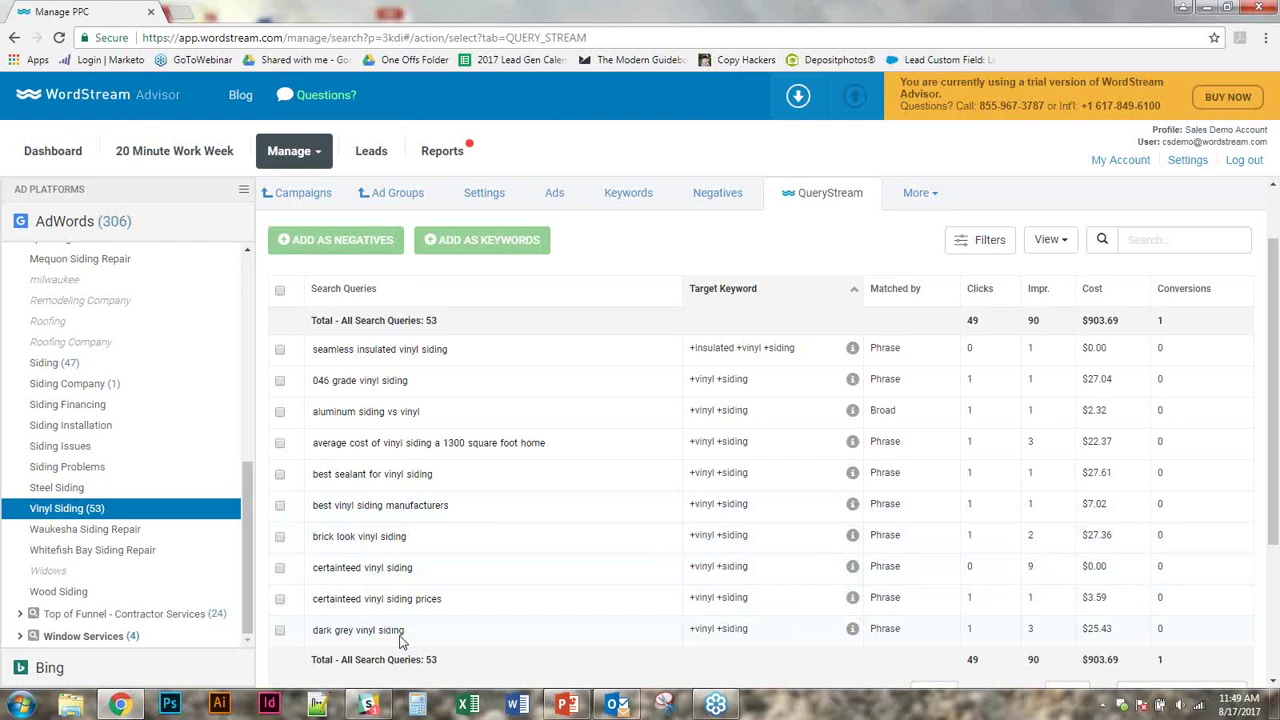
left_click(852, 630)
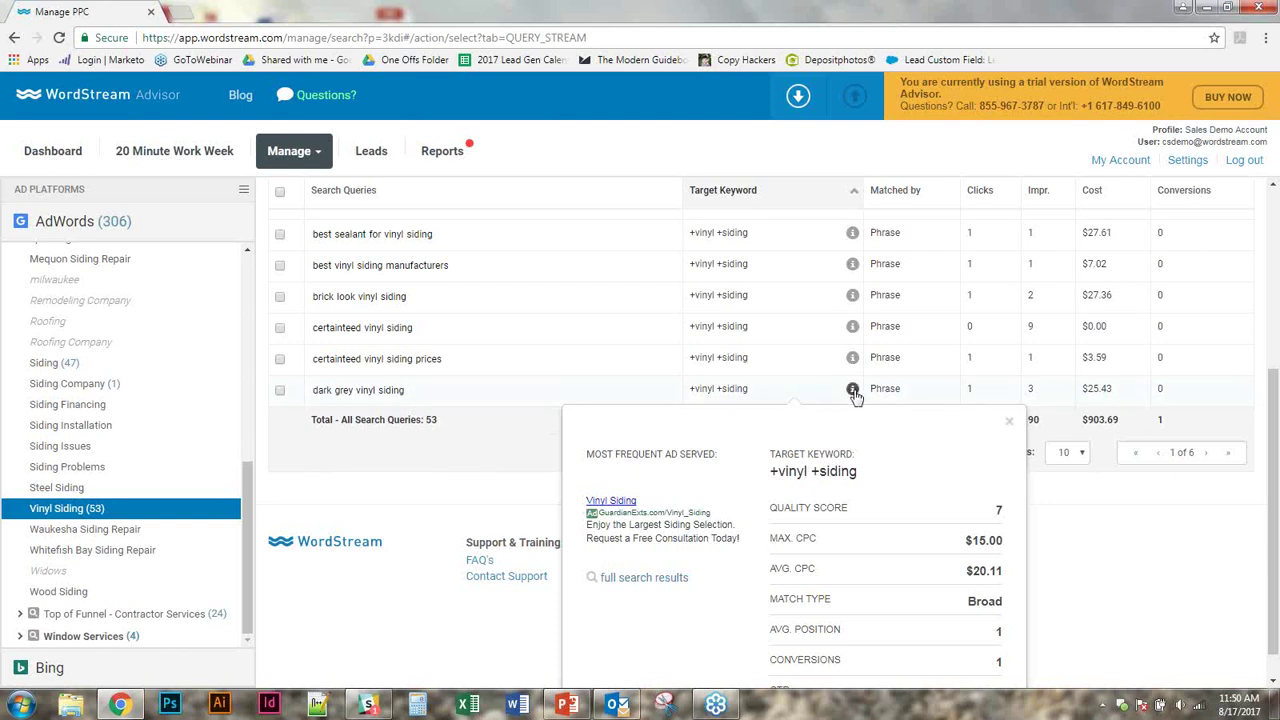
scroll(850, 394, "up", 1)
scroll(712, 492, "up", 1)
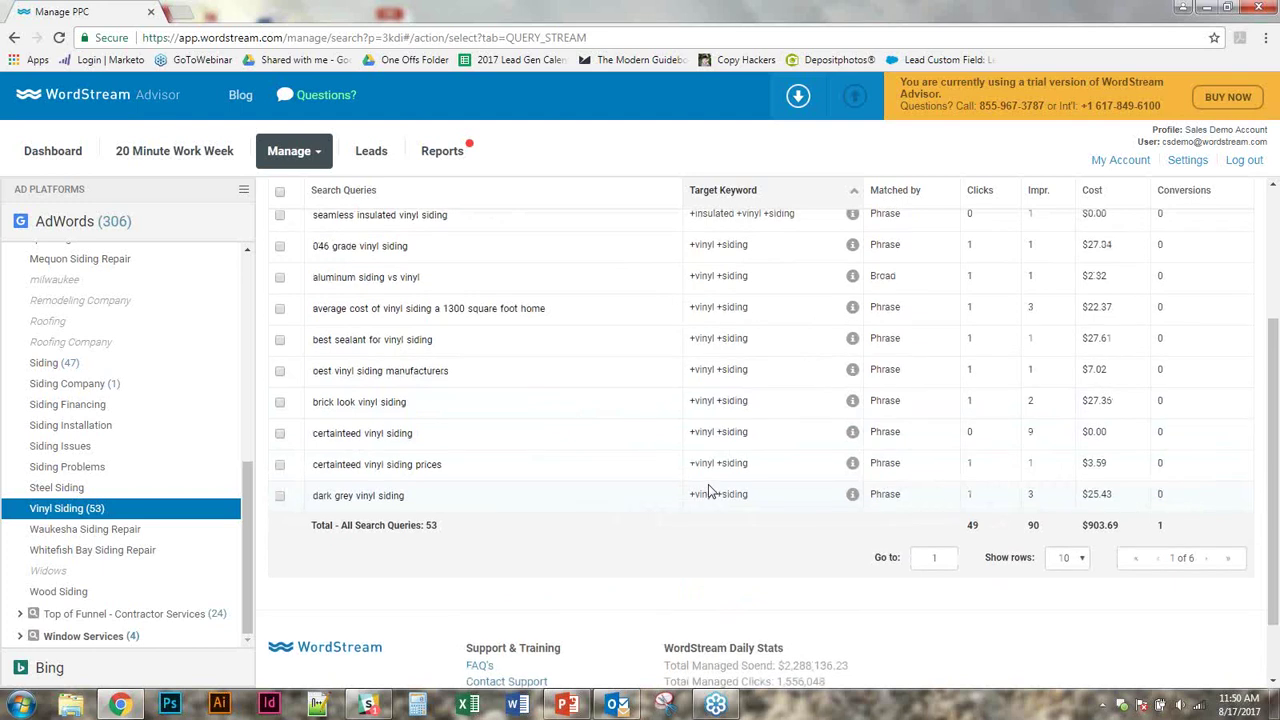
scroll(708, 486, "up", 1)
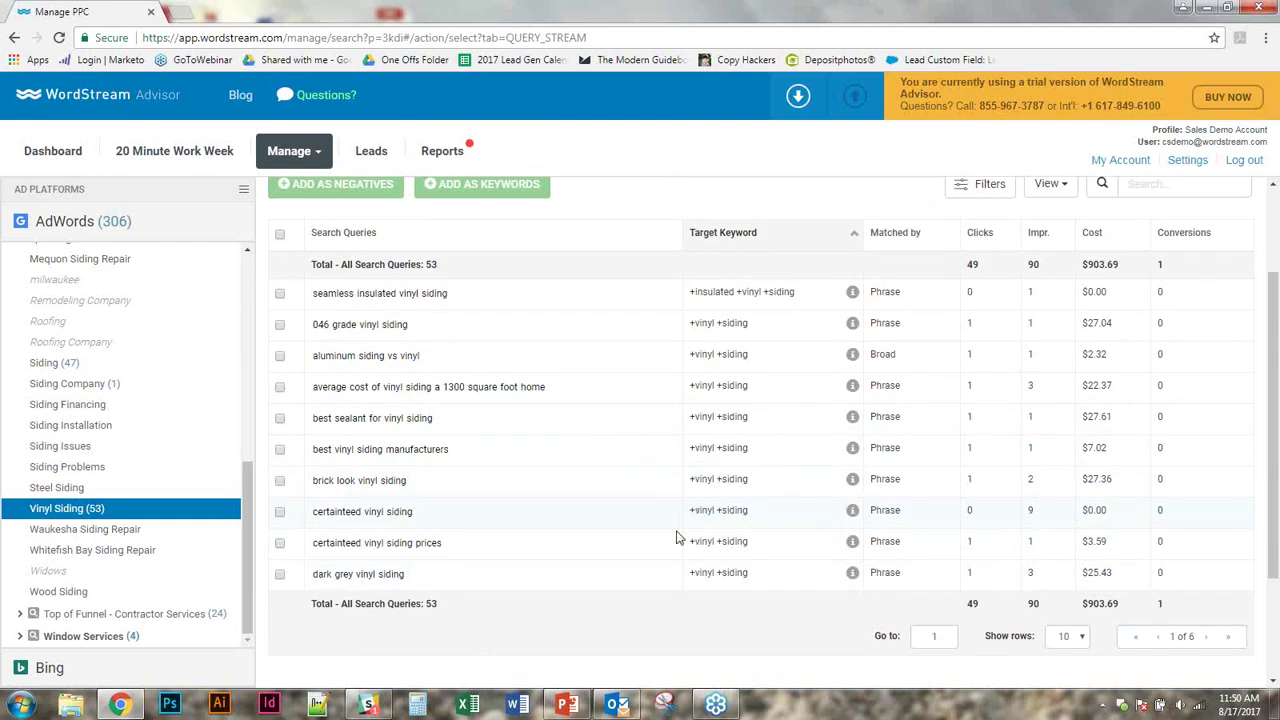
Step: Add "sealant" from the "best sealant for vinyl siding" query as a phrase-match negative for Siding > Vinyl Siding, with copying to another location enabled
scroll(605, 620, "up", 1)
scroll(598, 622, "down", 1)
left_click(358, 424)
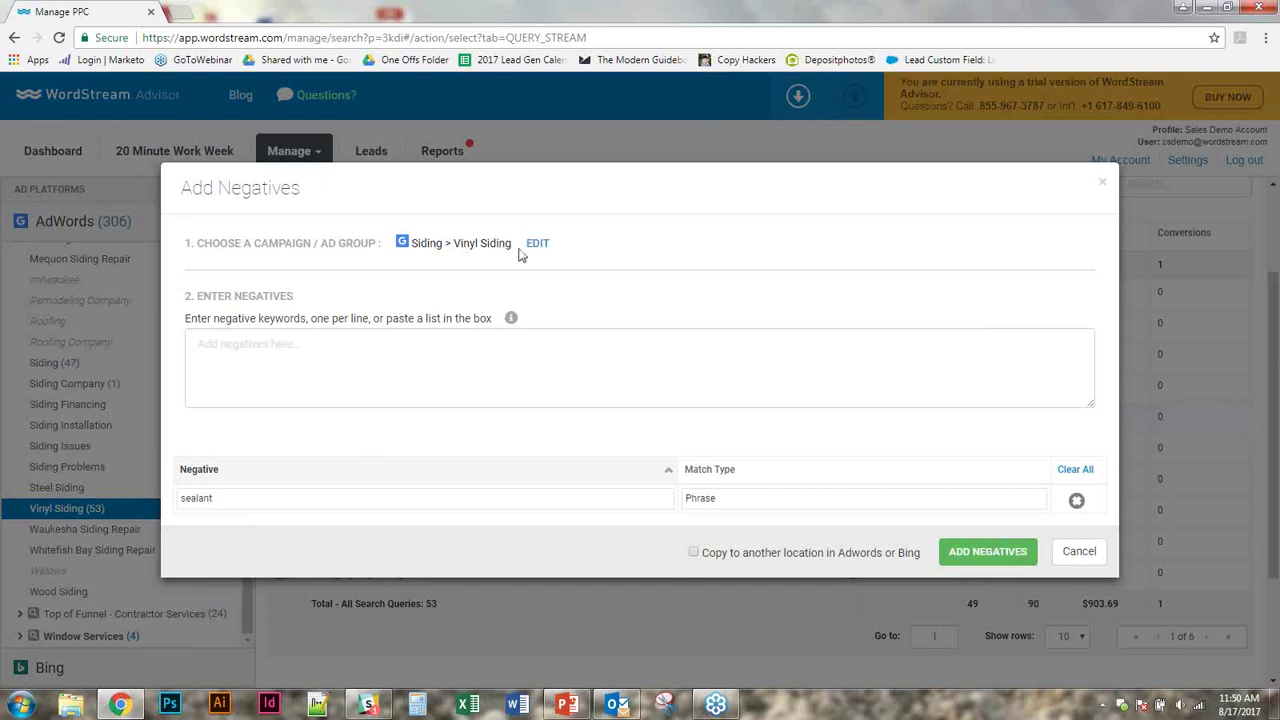
left_click(693, 553)
left_click(955, 556)
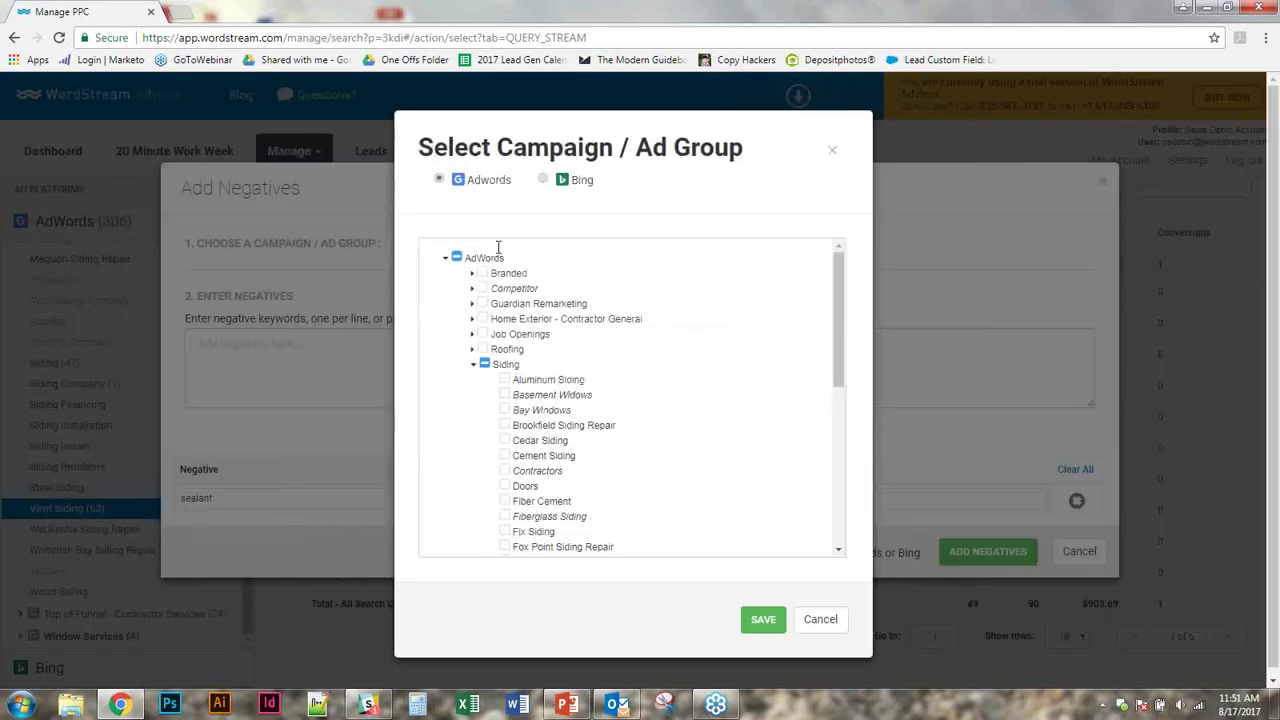
Step: Try copying the sealant negative to the Vinyl Siding ad group of the Bing Siding campaign, but cancel before adding it there
left_click(543, 179)
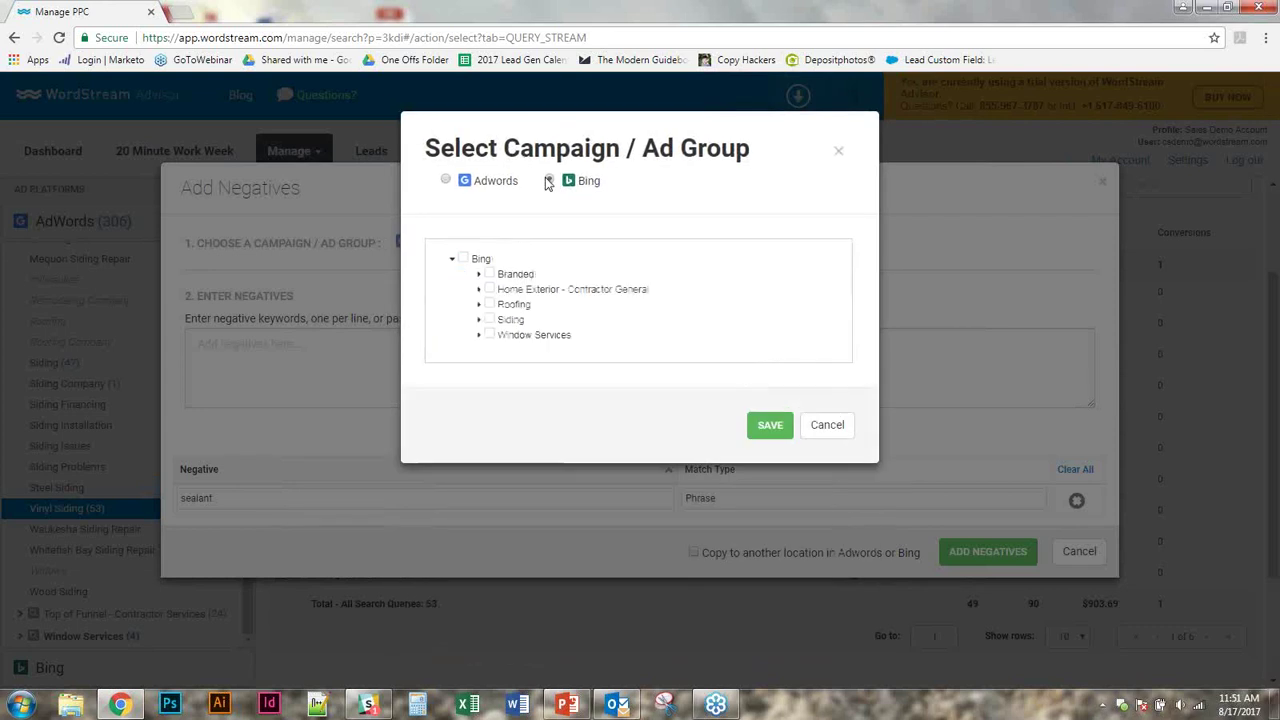
left_click(478, 319)
left_click(486, 319)
scroll(485, 317, "down", 3)
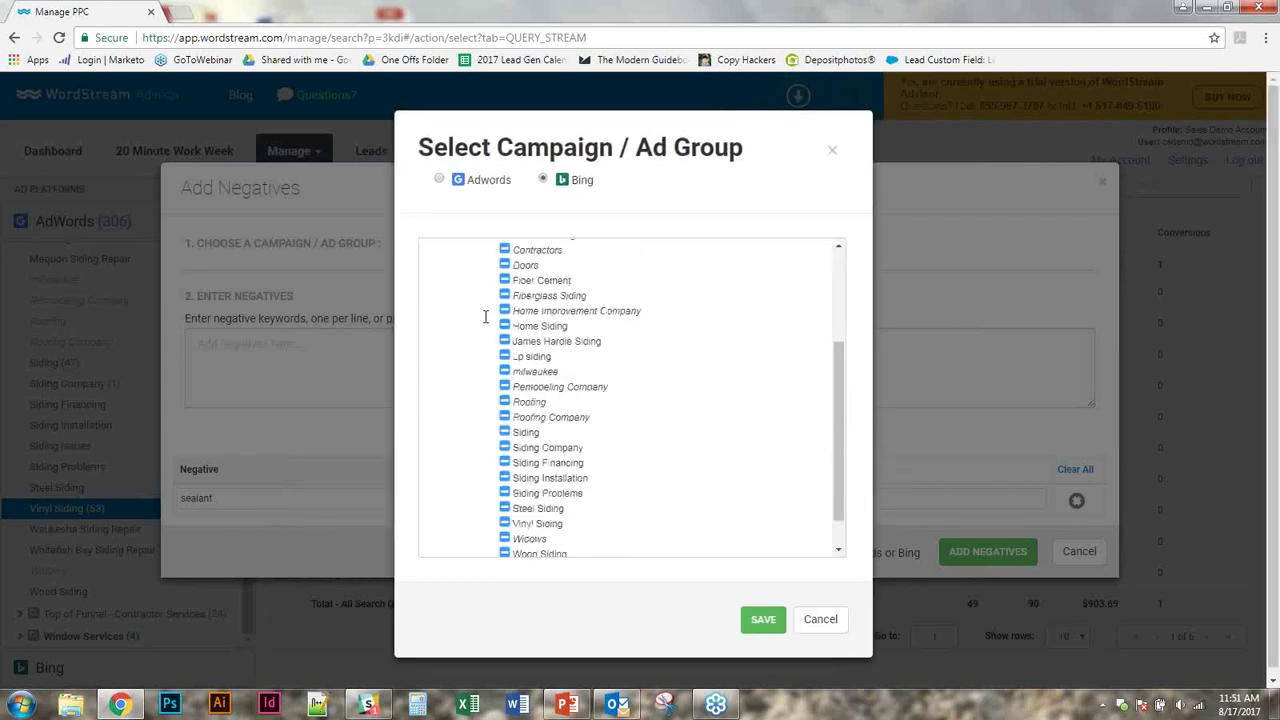
scroll(485, 317, "down", 2)
scroll(485, 317, "up", 5)
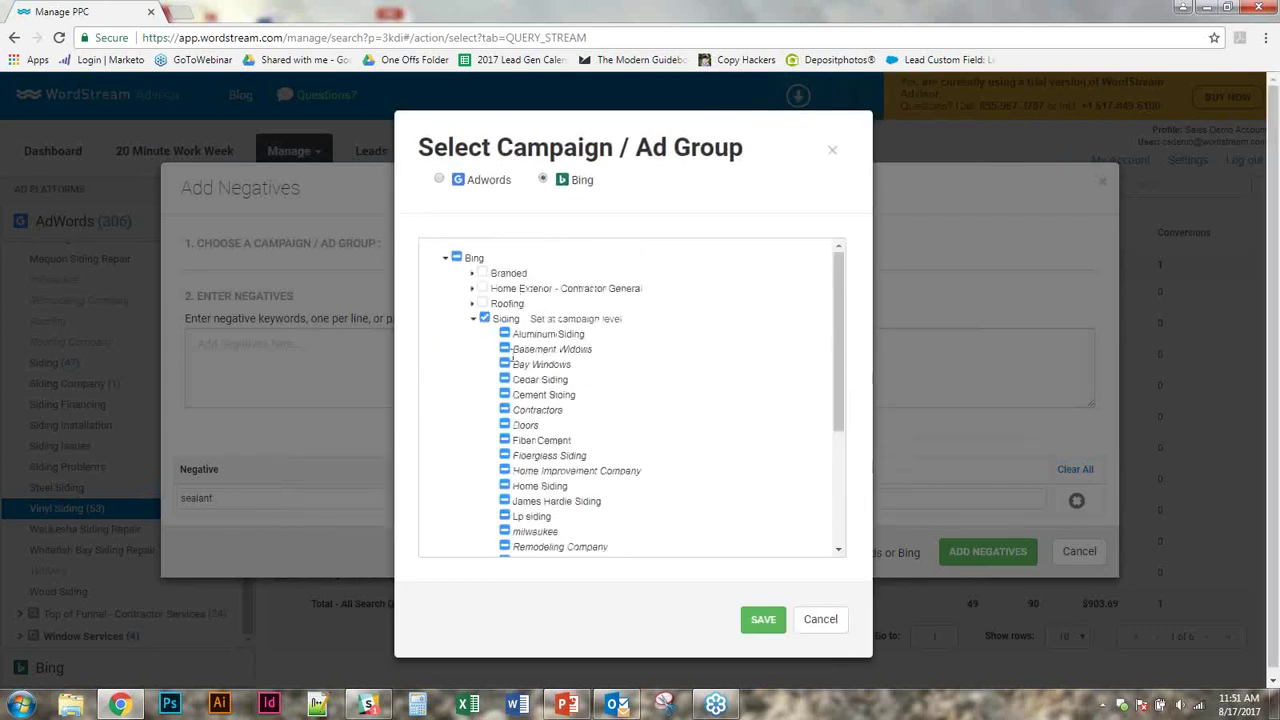
left_click(485, 319)
scroll(491, 334, "down", 3)
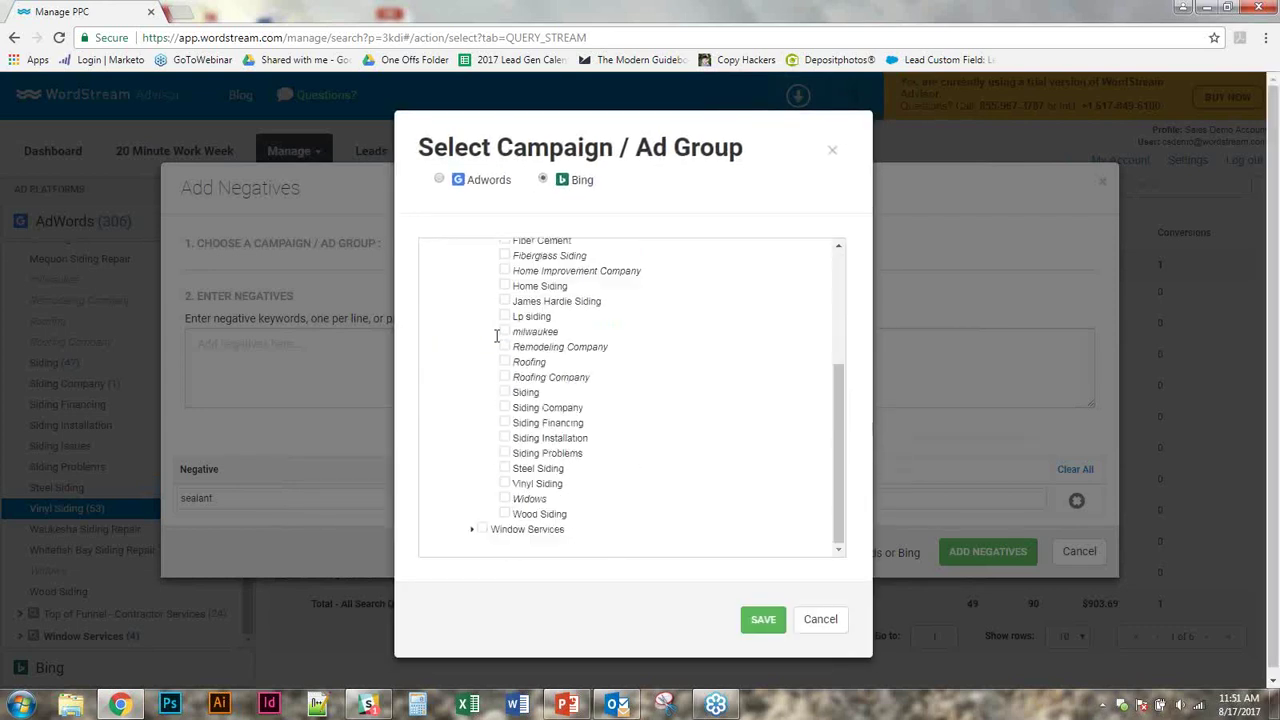
left_click(505, 484)
left_click(771, 624)
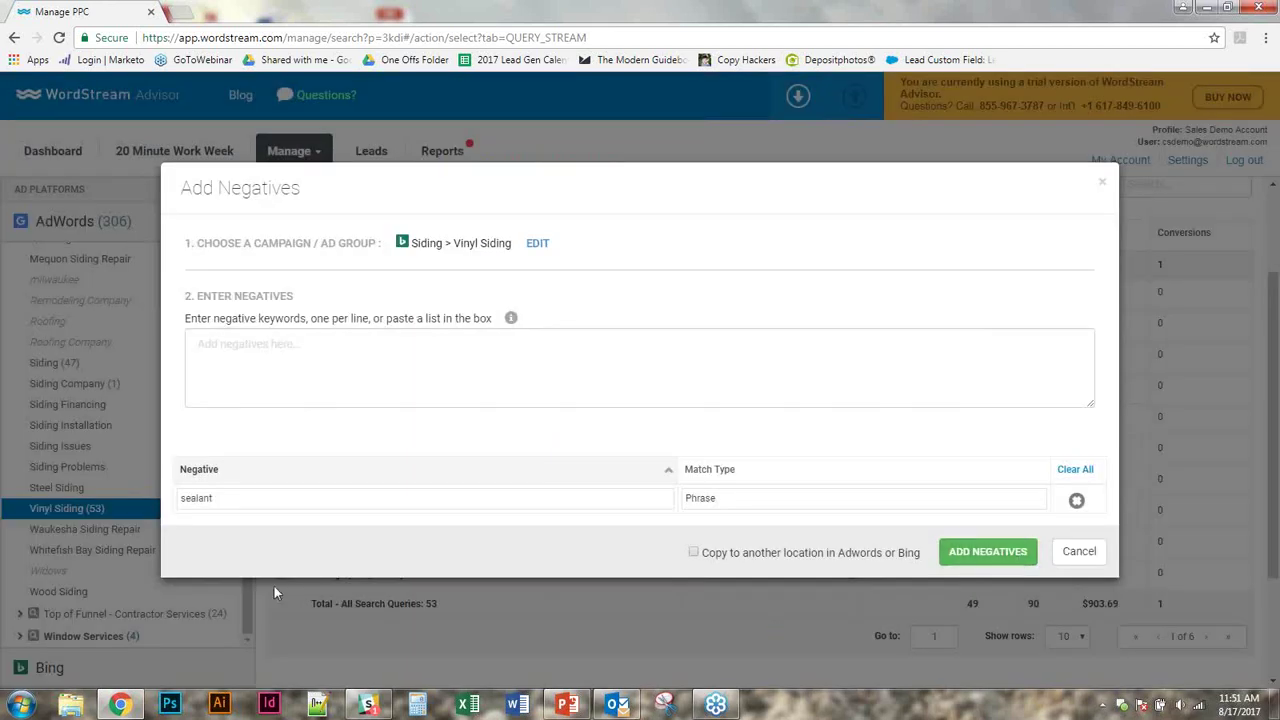
left_click(1064, 556)
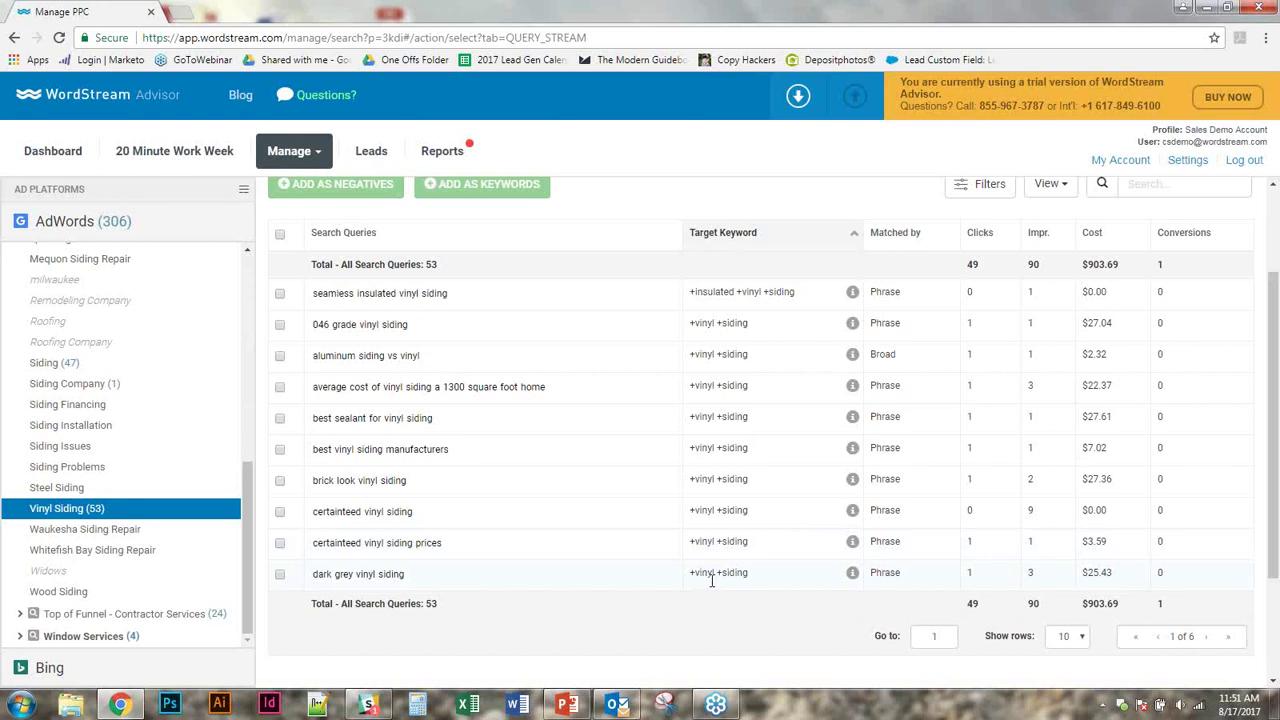
Step: Show the second page of search queries for the Vinyl Siding ad group
scroll(640, 570, "up", 2)
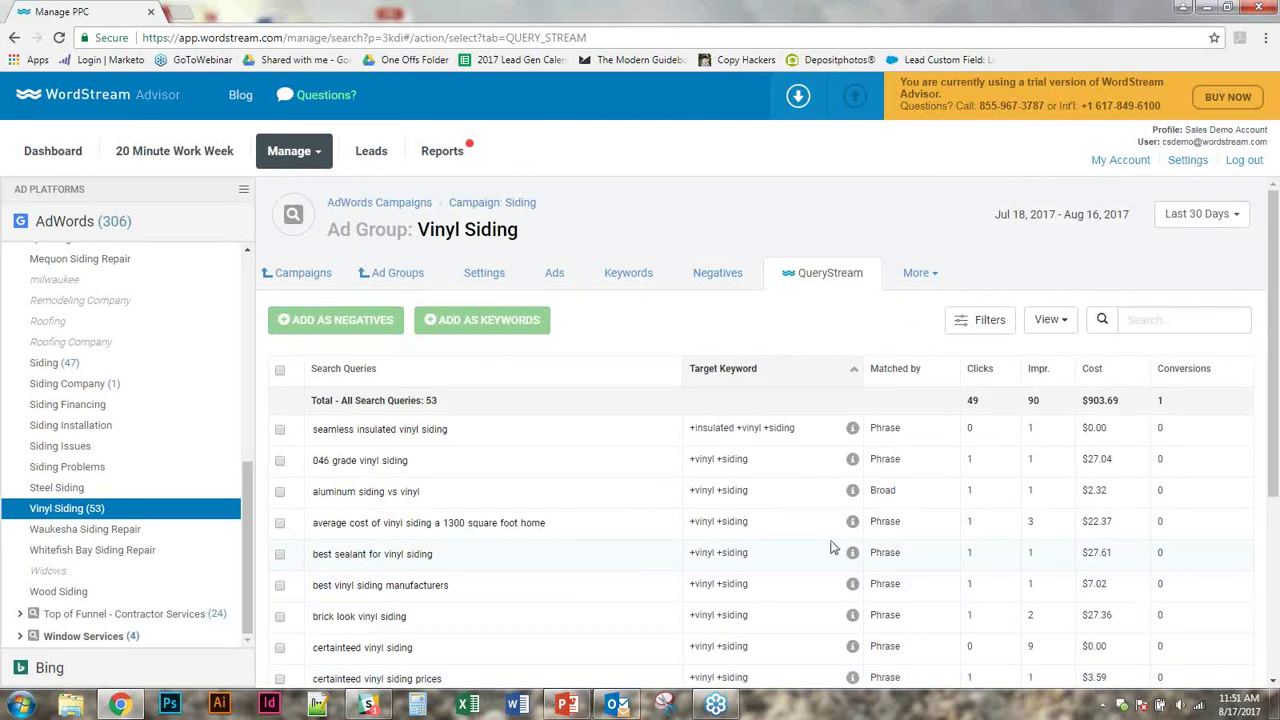
scroll(831, 546, "down", 3)
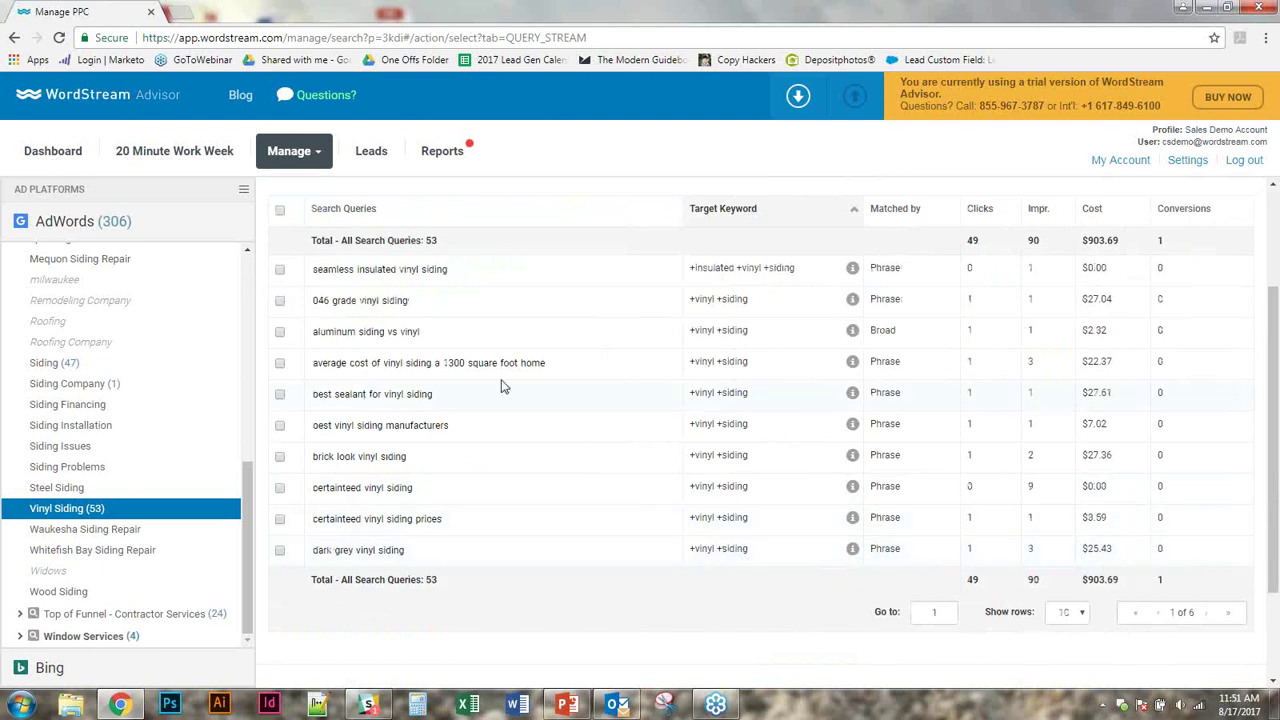
left_click(1205, 614)
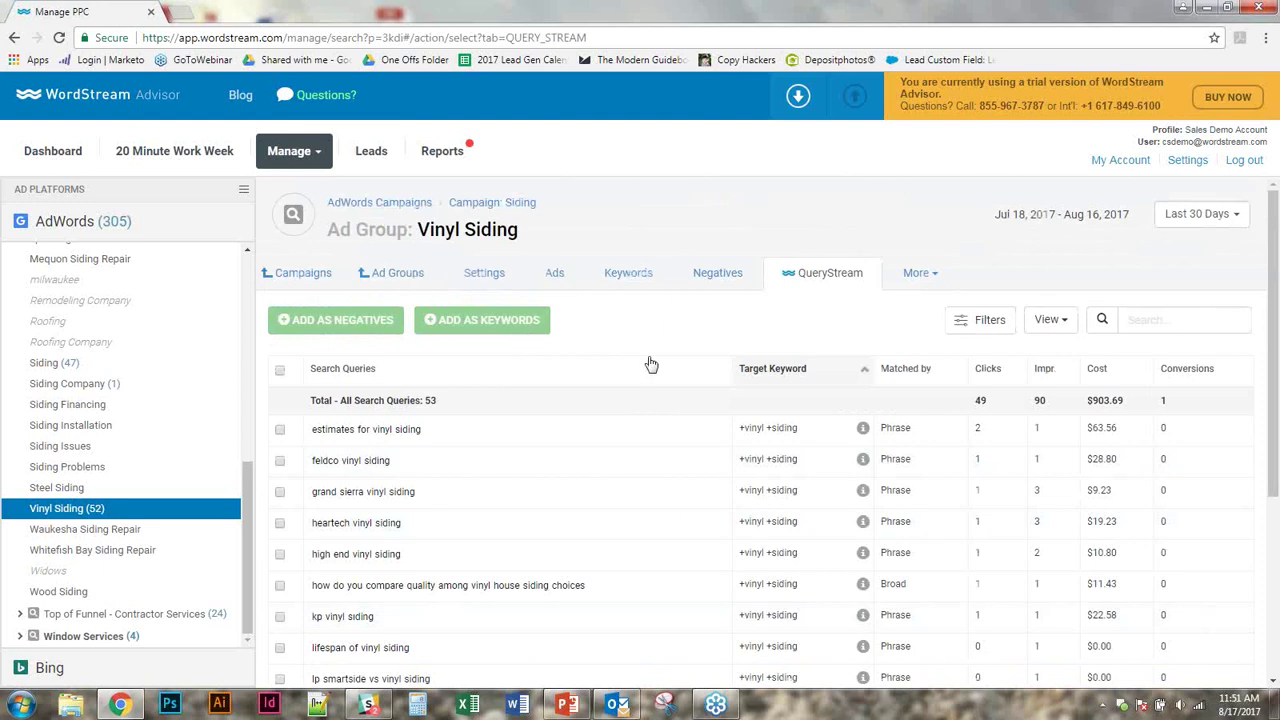
scroll(600, 362, "down", 1)
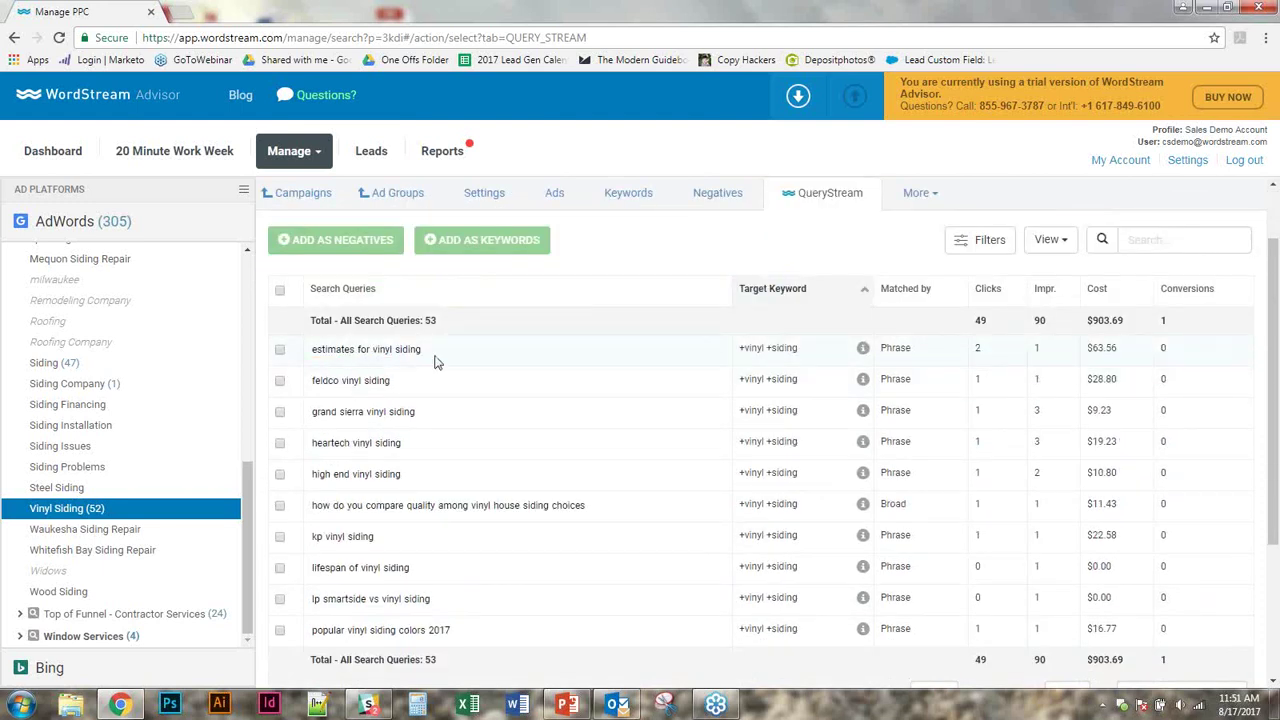
Step: Add the "estimates for vinyl siding" query as a modified broad keyword in Siding > Vinyl Siding with a Max CPC of $10.00
left_click(280, 354)
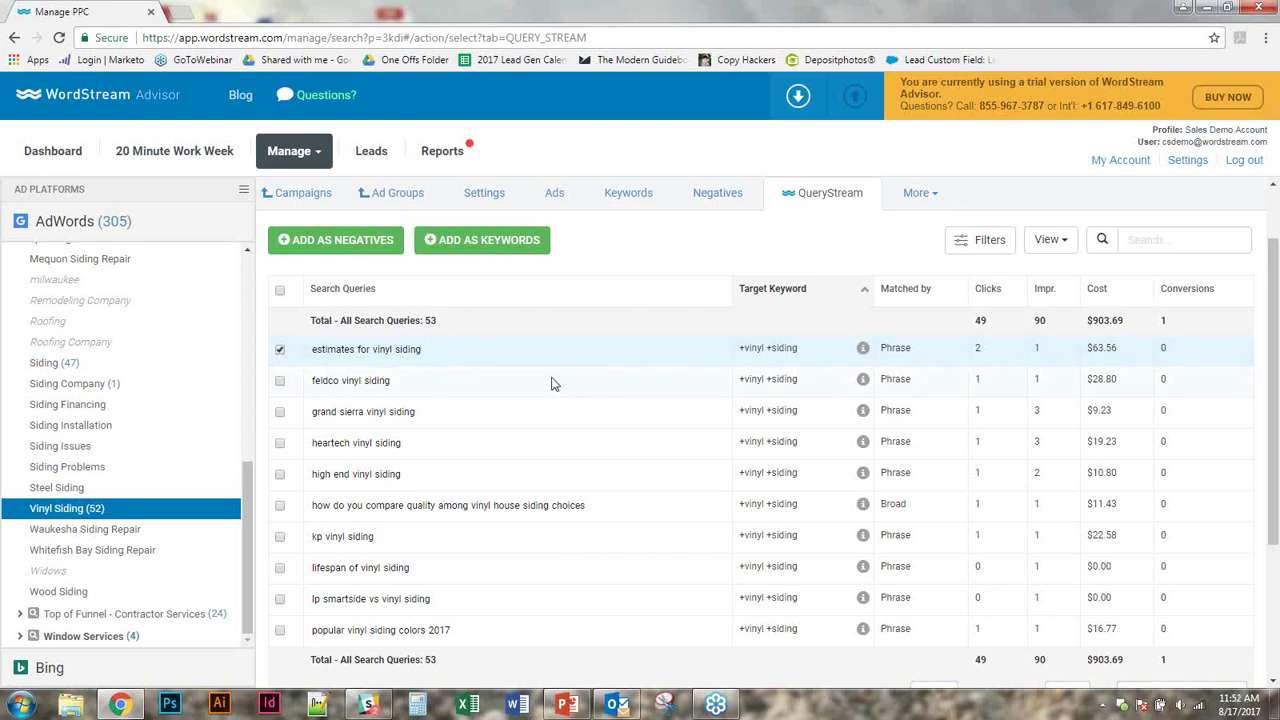
left_click(495, 232)
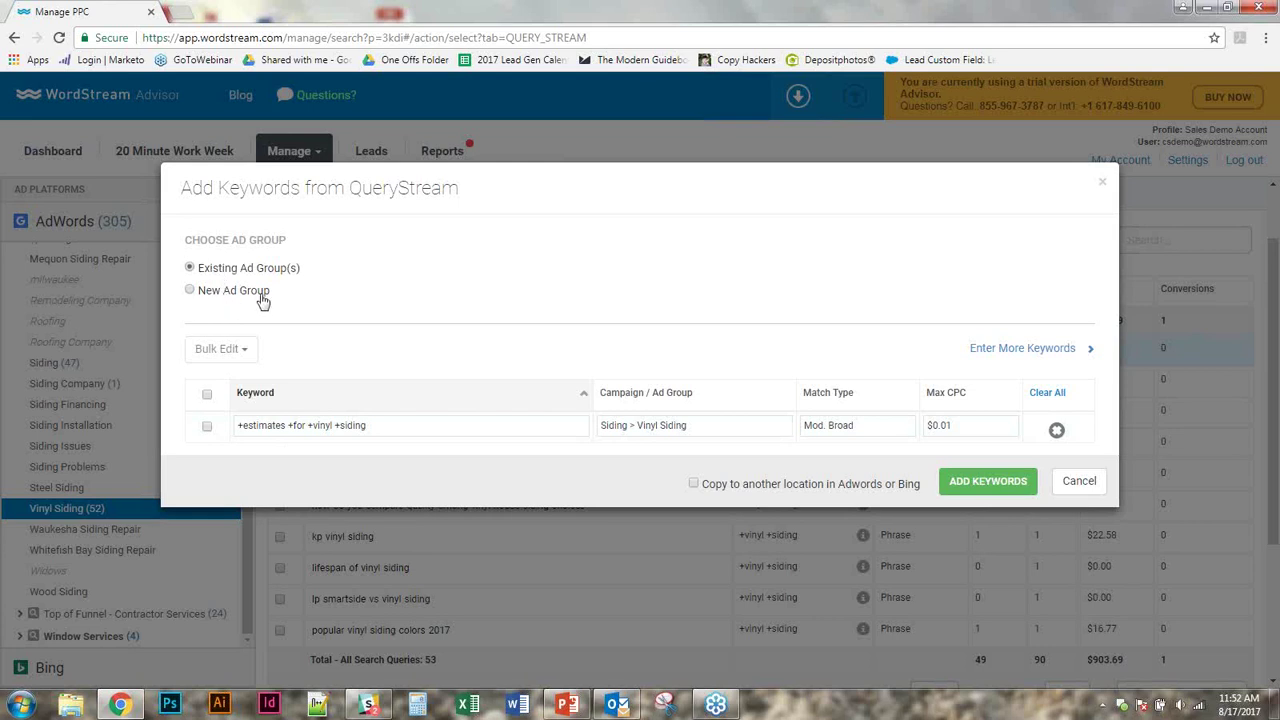
left_click(1000, 436)
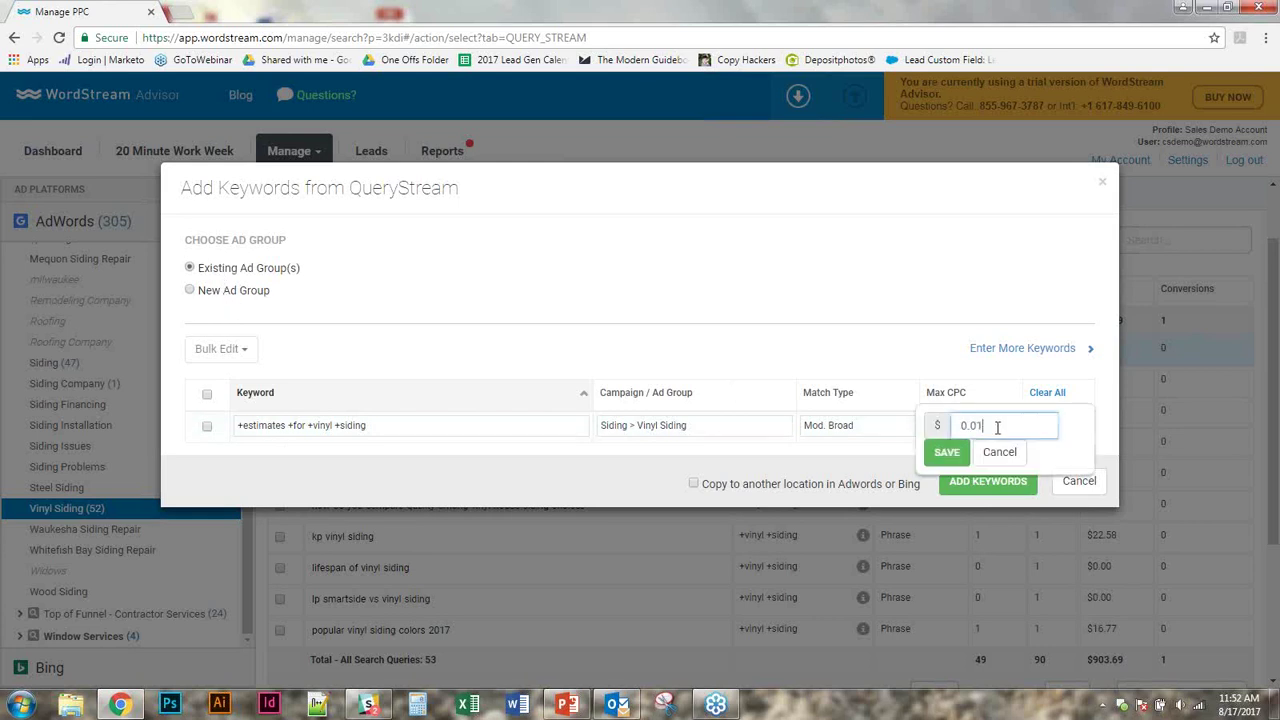
left_click_drag(994, 426, 958, 427)
type("10.00")
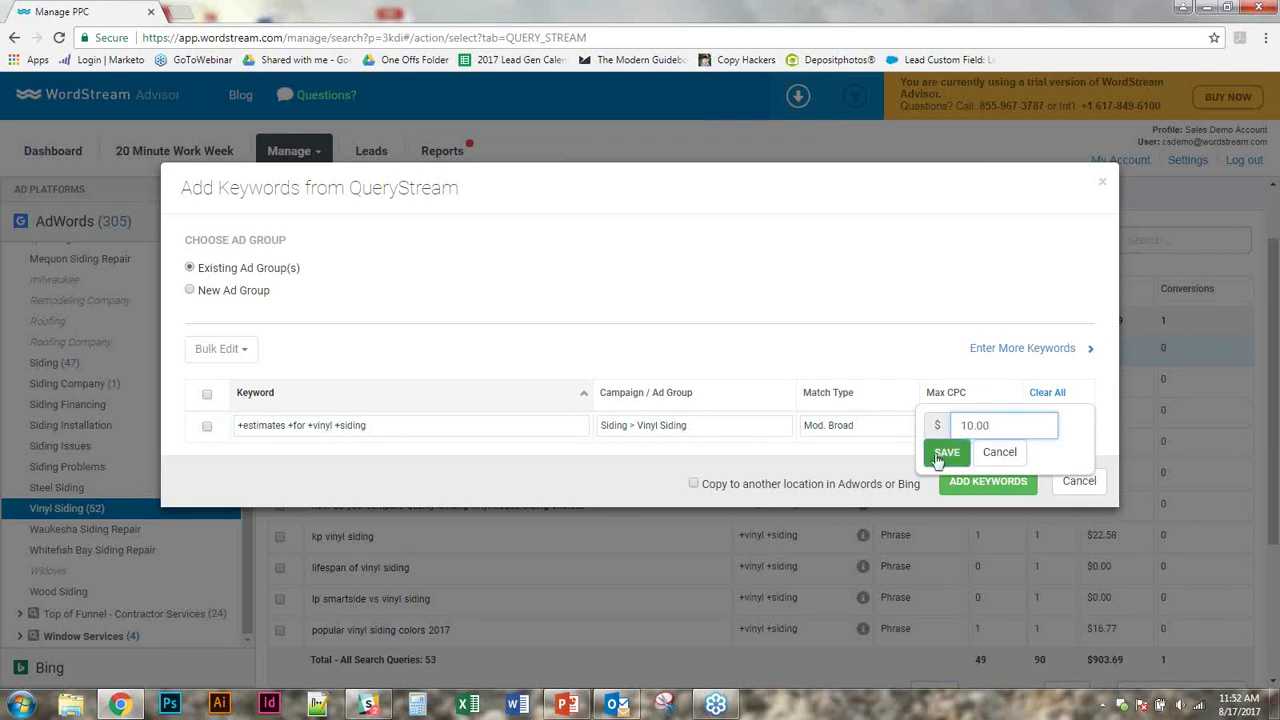
left_click(946, 452)
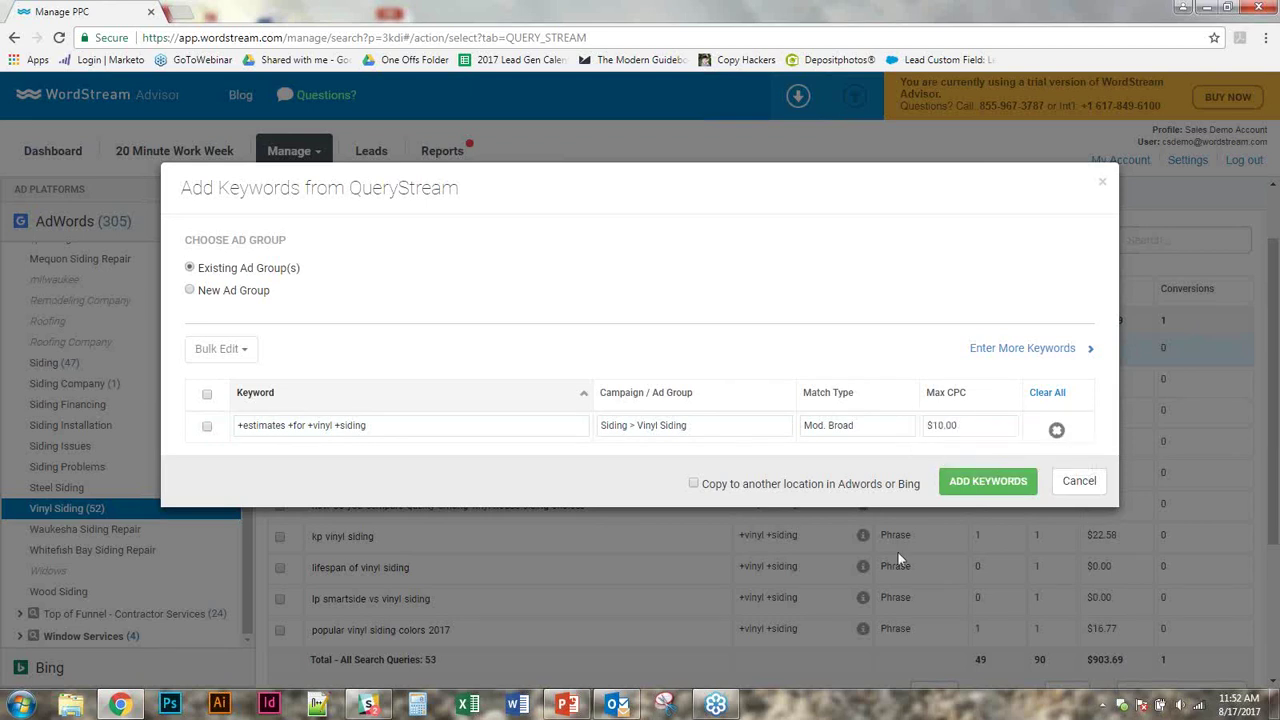
left_click(998, 481)
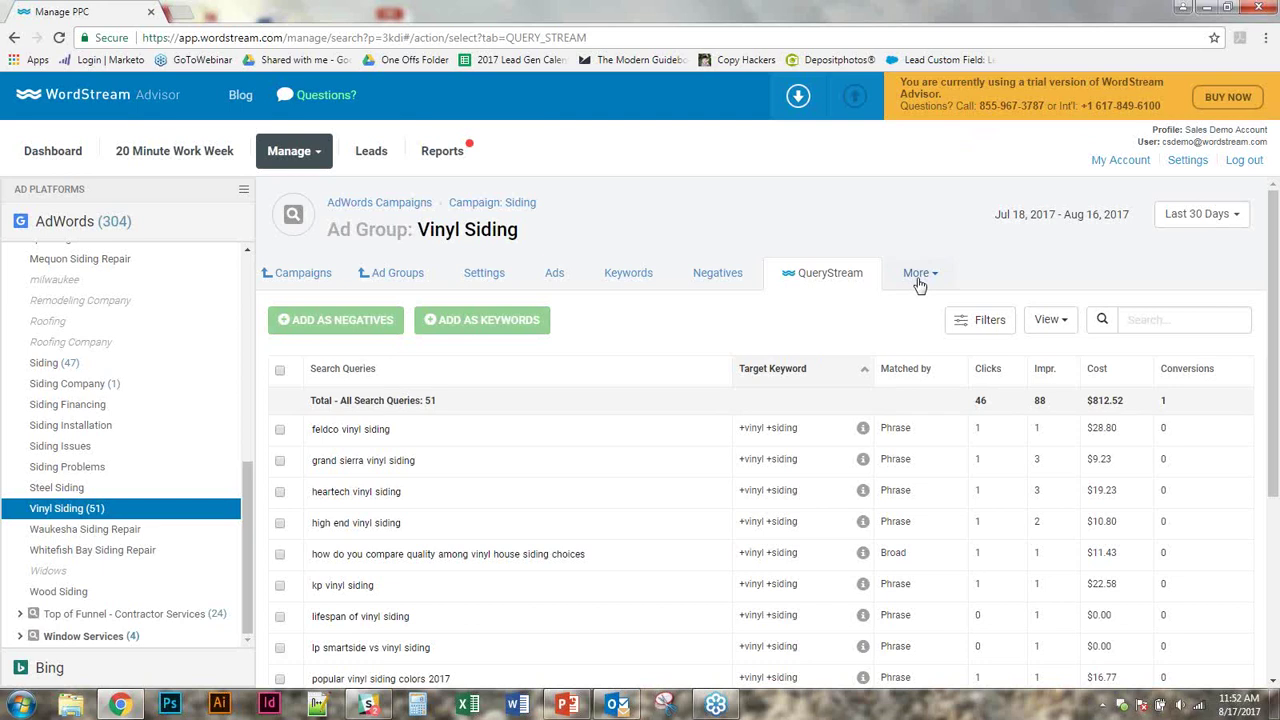
Step: Examine the QueryStream filters, including the options for hiding queries already added as keywords or containing a negative keyword, and cancel without applying changes
left_click(998, 329)
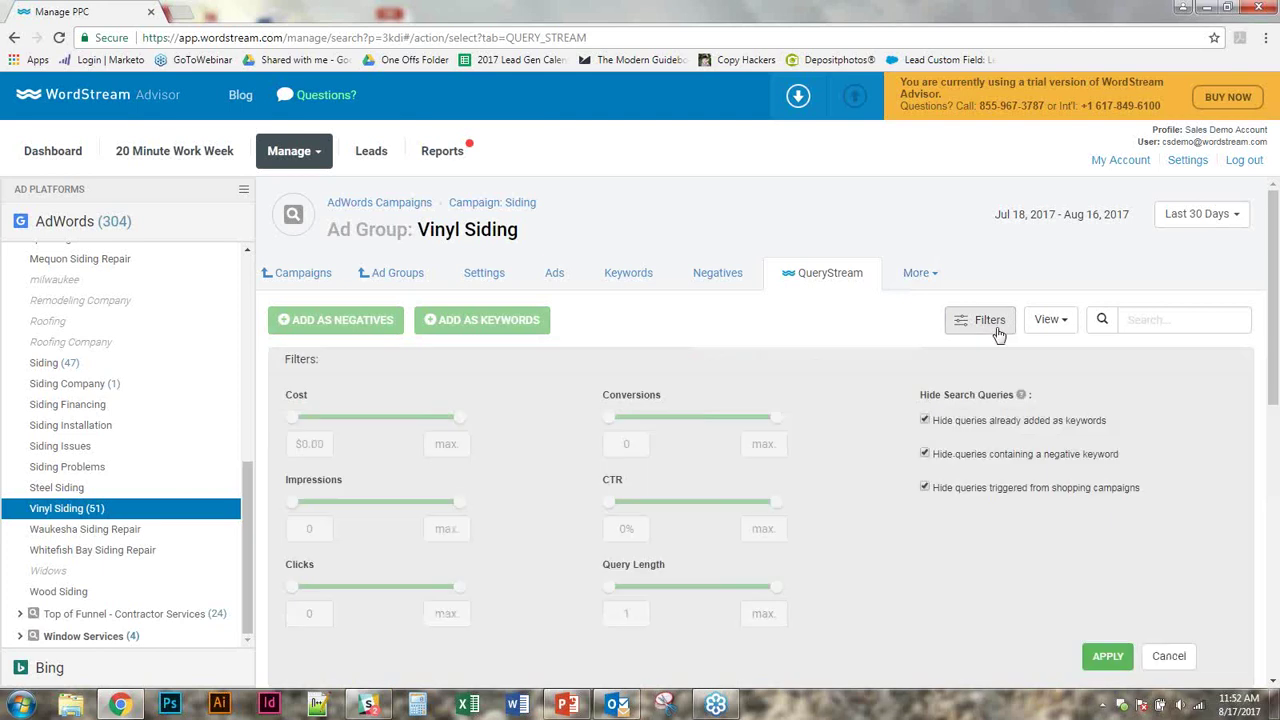
scroll(953, 487, "down", 1)
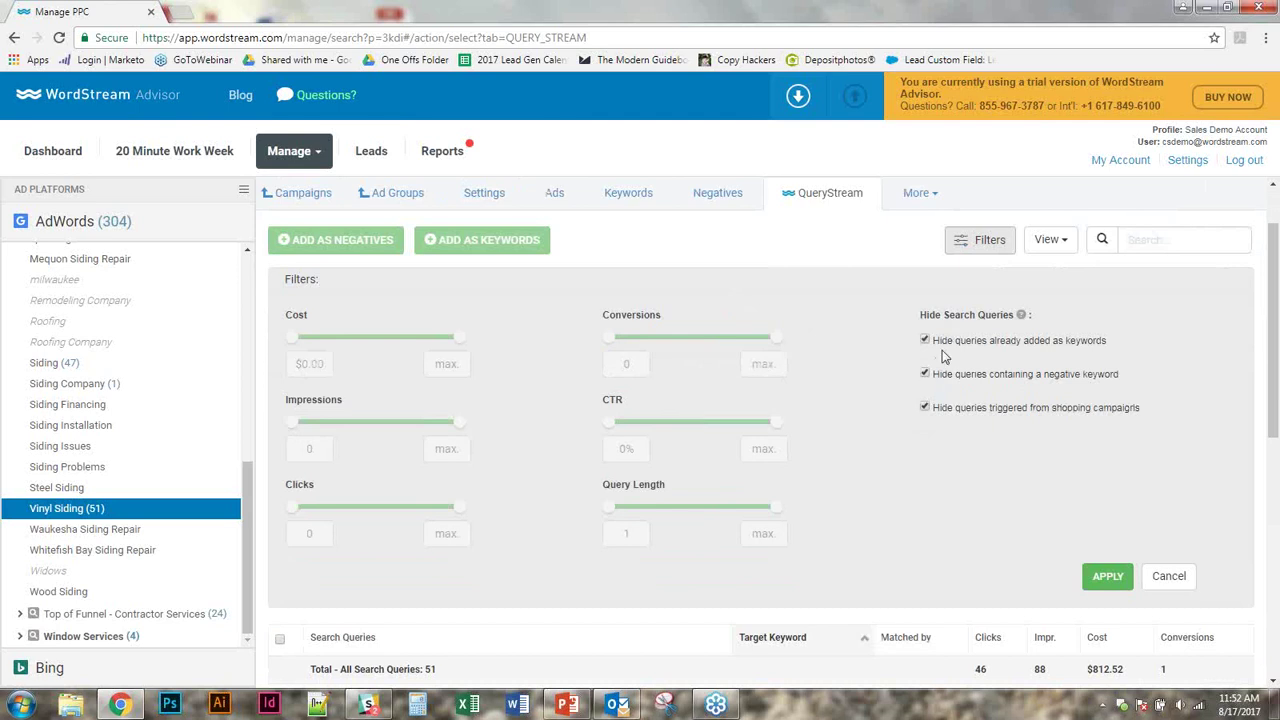
left_click_drag(946, 340, 1080, 337)
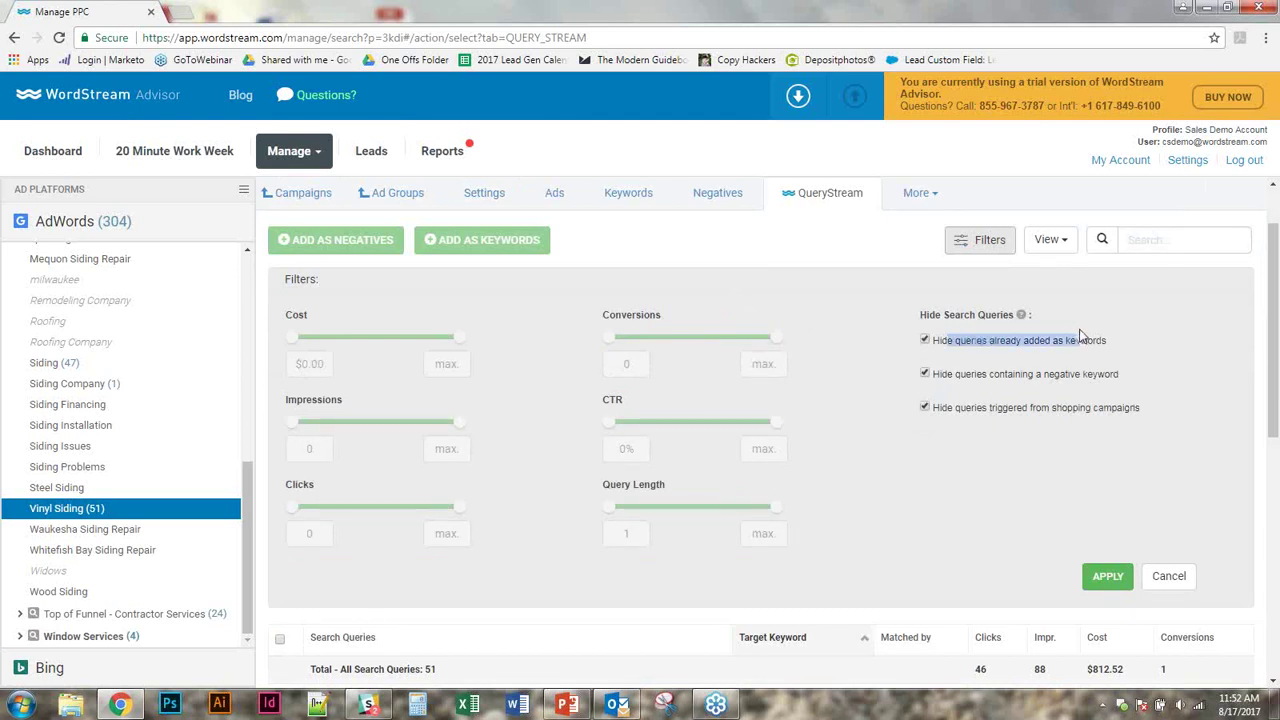
scroll(651, 566, "down", 2)
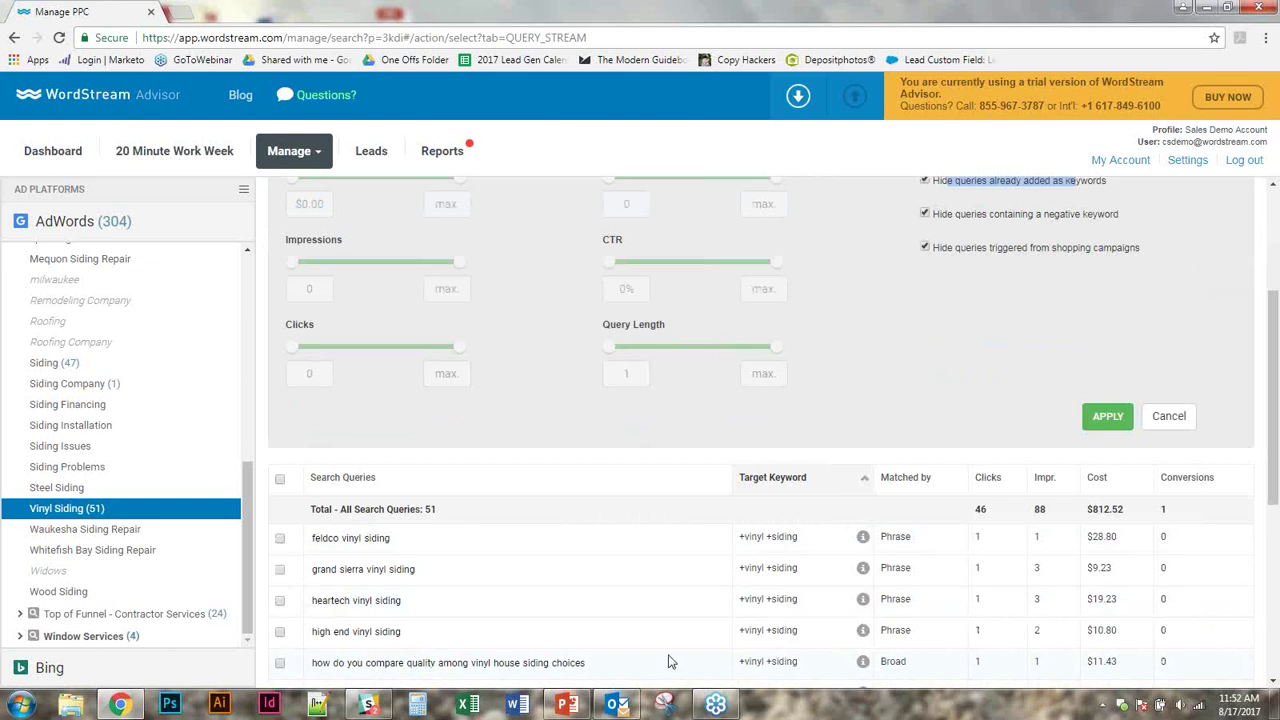
scroll(930, 530, "up", 1)
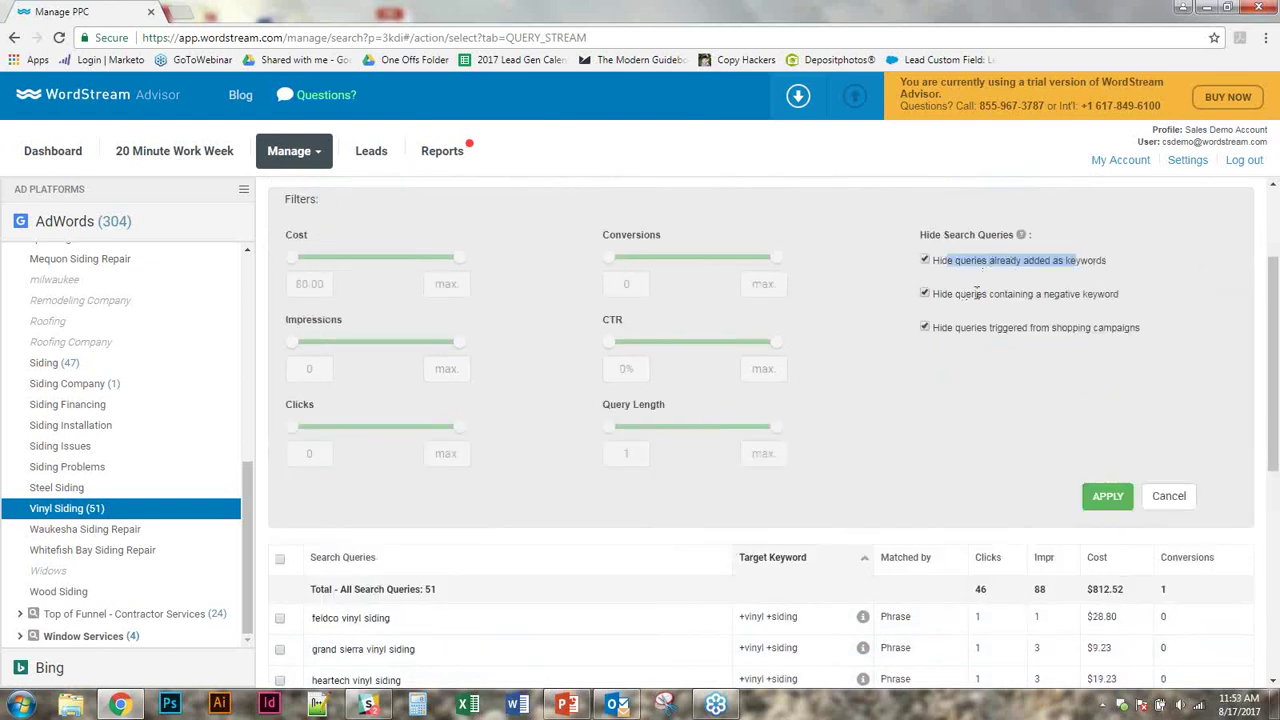
left_click_drag(958, 293, 1070, 293)
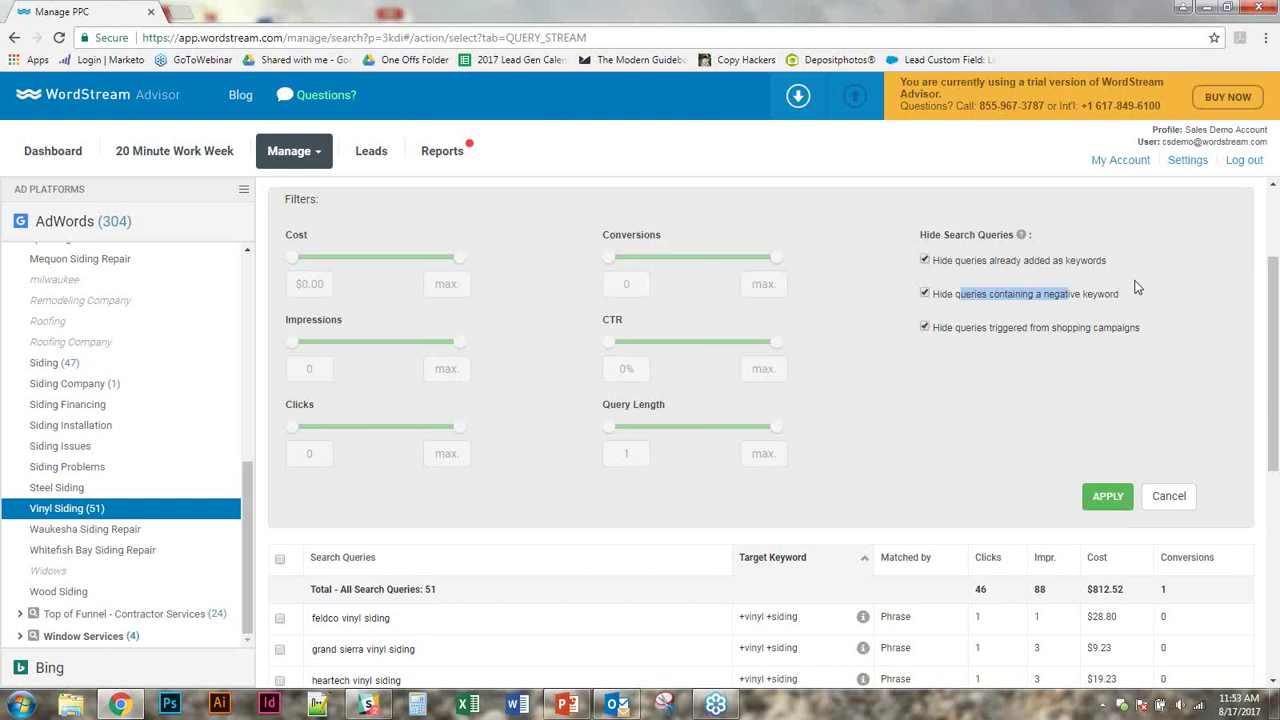
scroll(1101, 387, "up", 1)
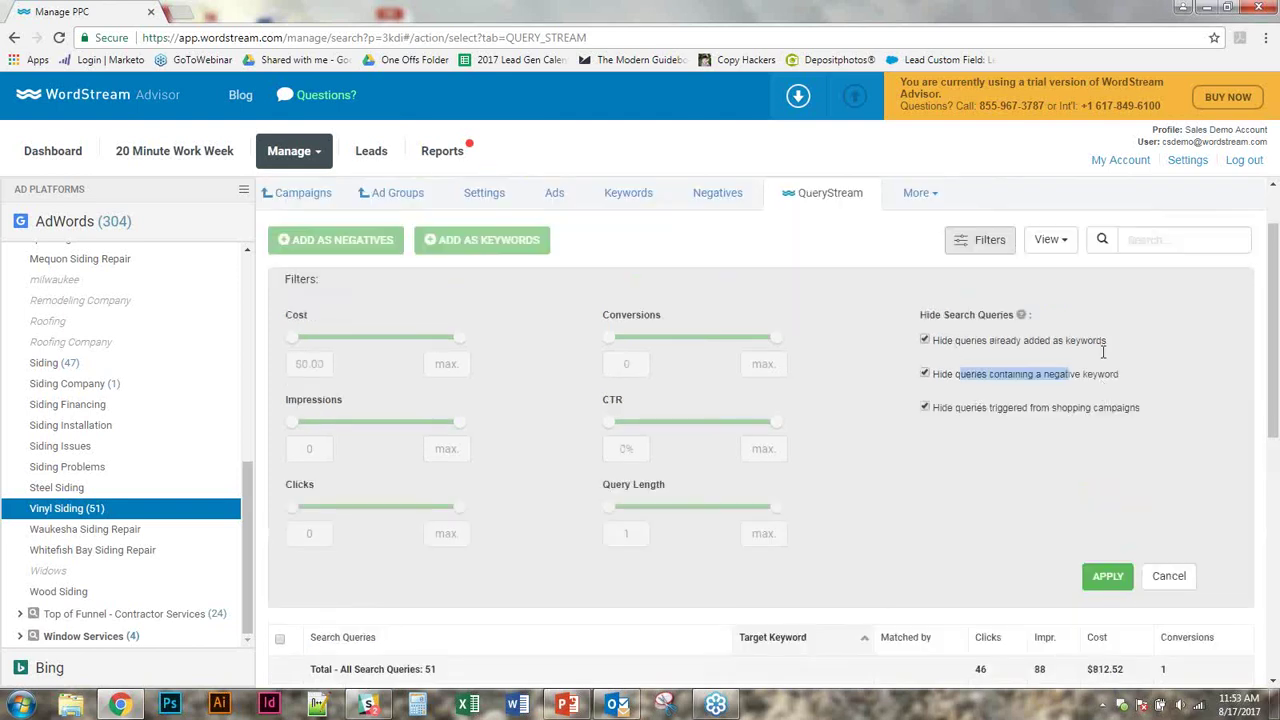
left_click(1082, 478)
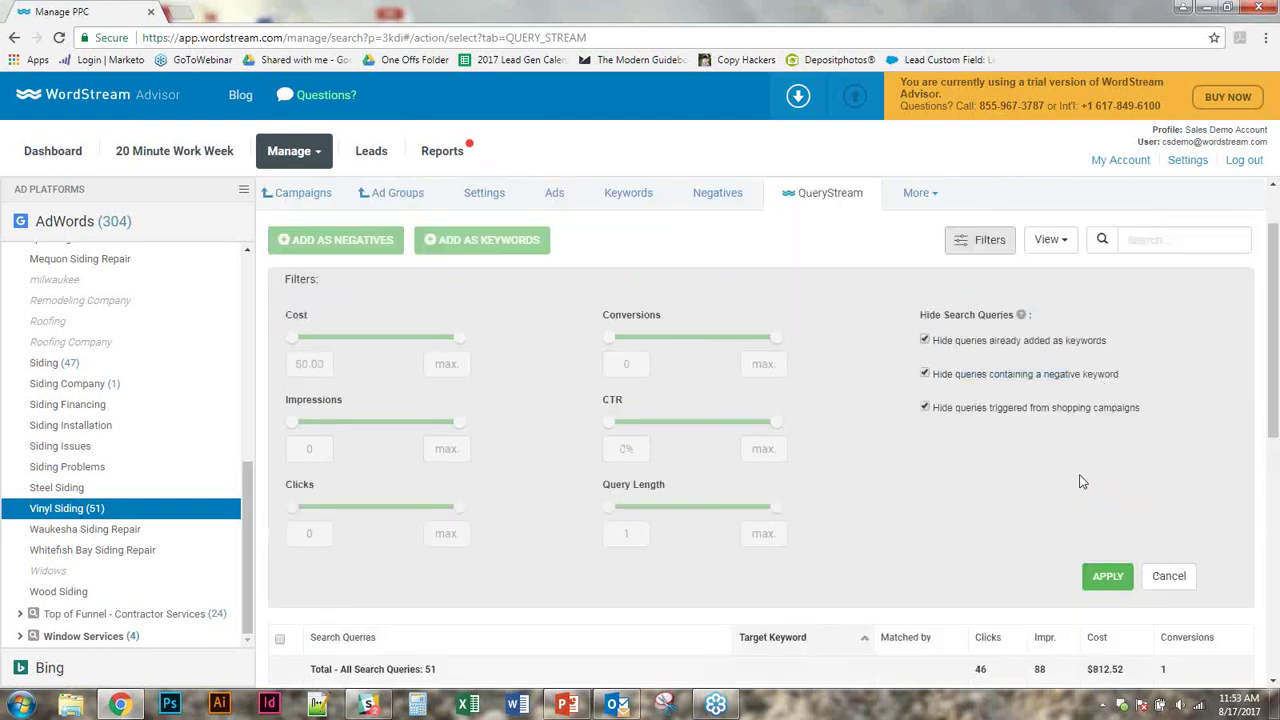
left_click(1170, 580)
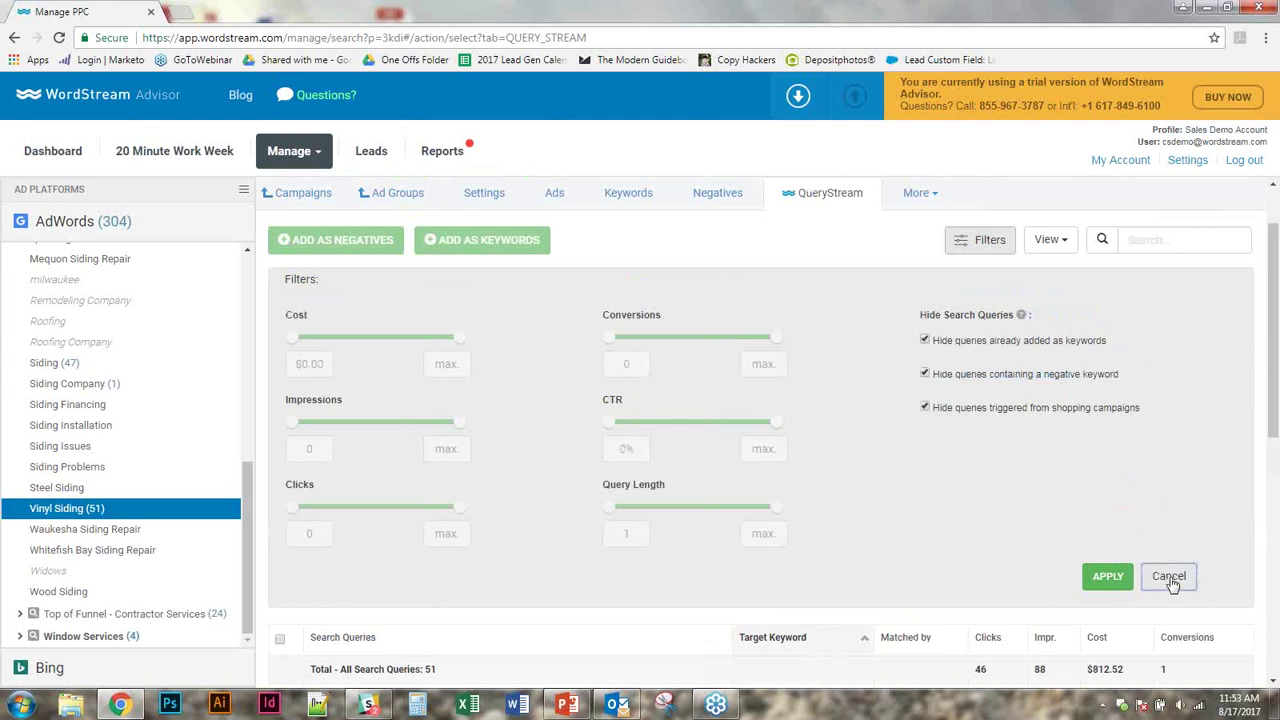
Step: Open the Monthly Search Success Report for Jul 01, 2017 - Jul 31, 2017 and review its Search Performance Funnel and analysis
scroll(525, 575, "up", 1)
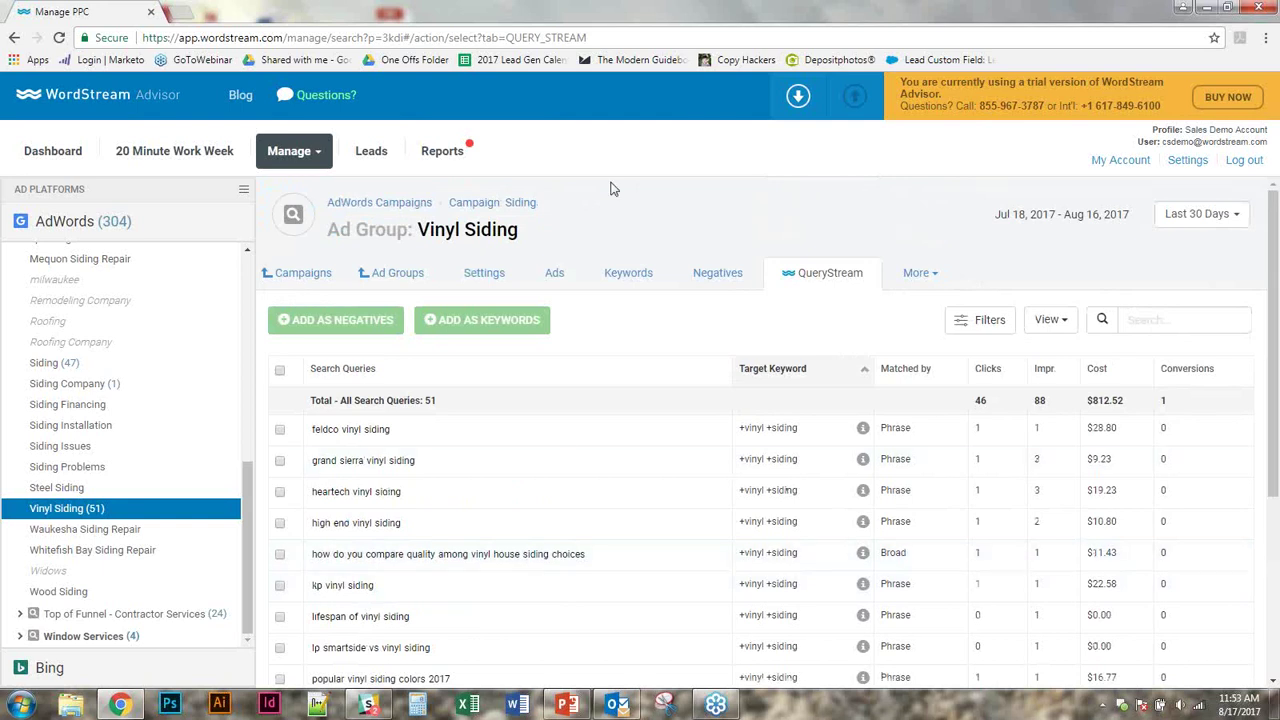
left_click(441, 154)
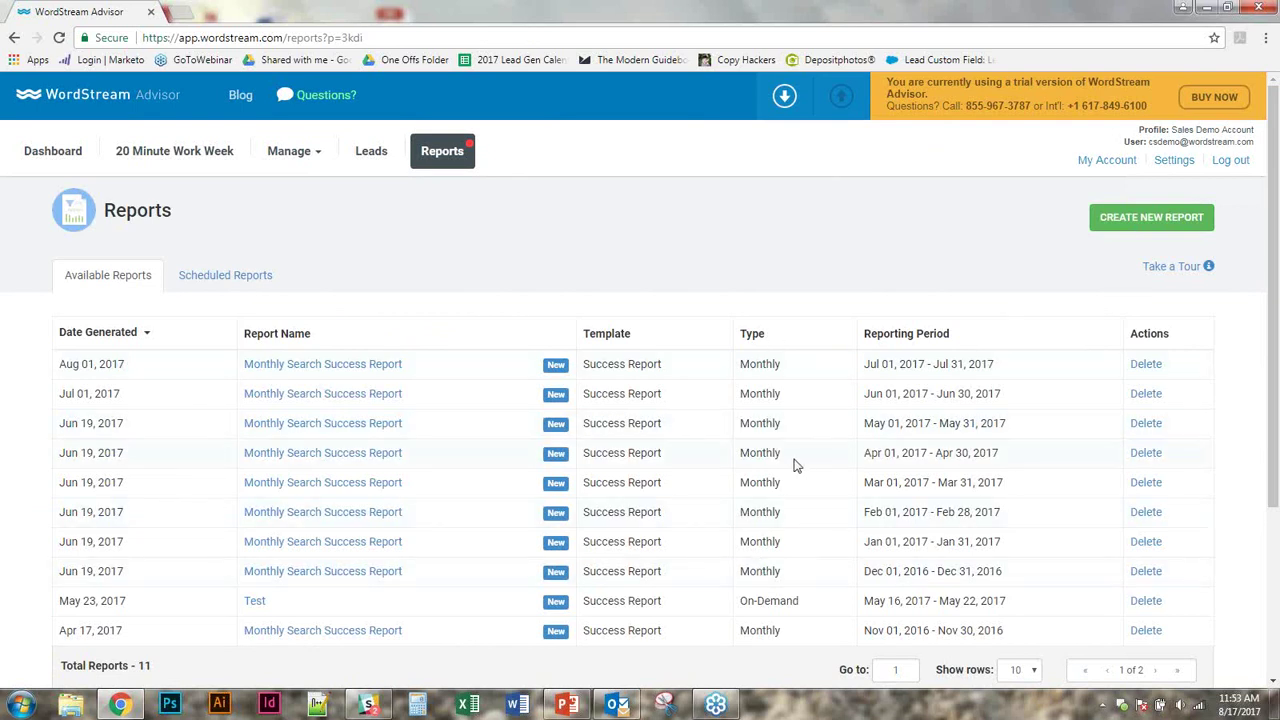
left_click(355, 367)
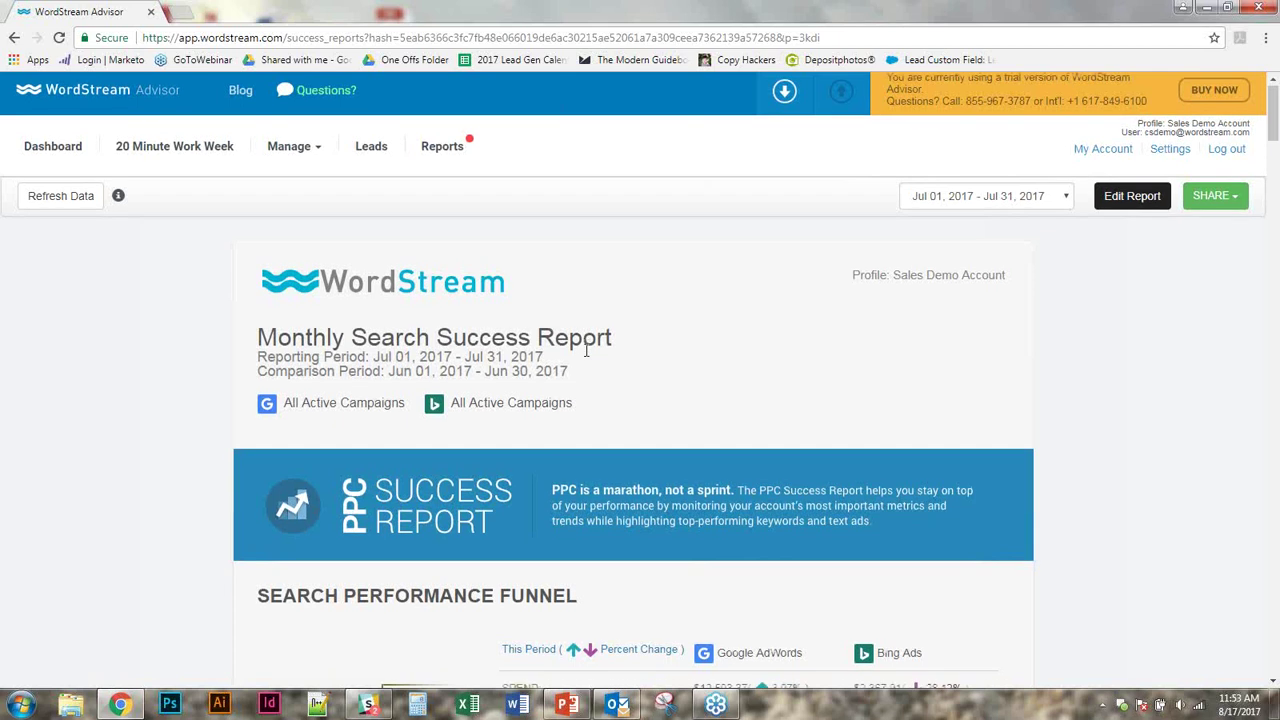
scroll(586, 355, "down", 4)
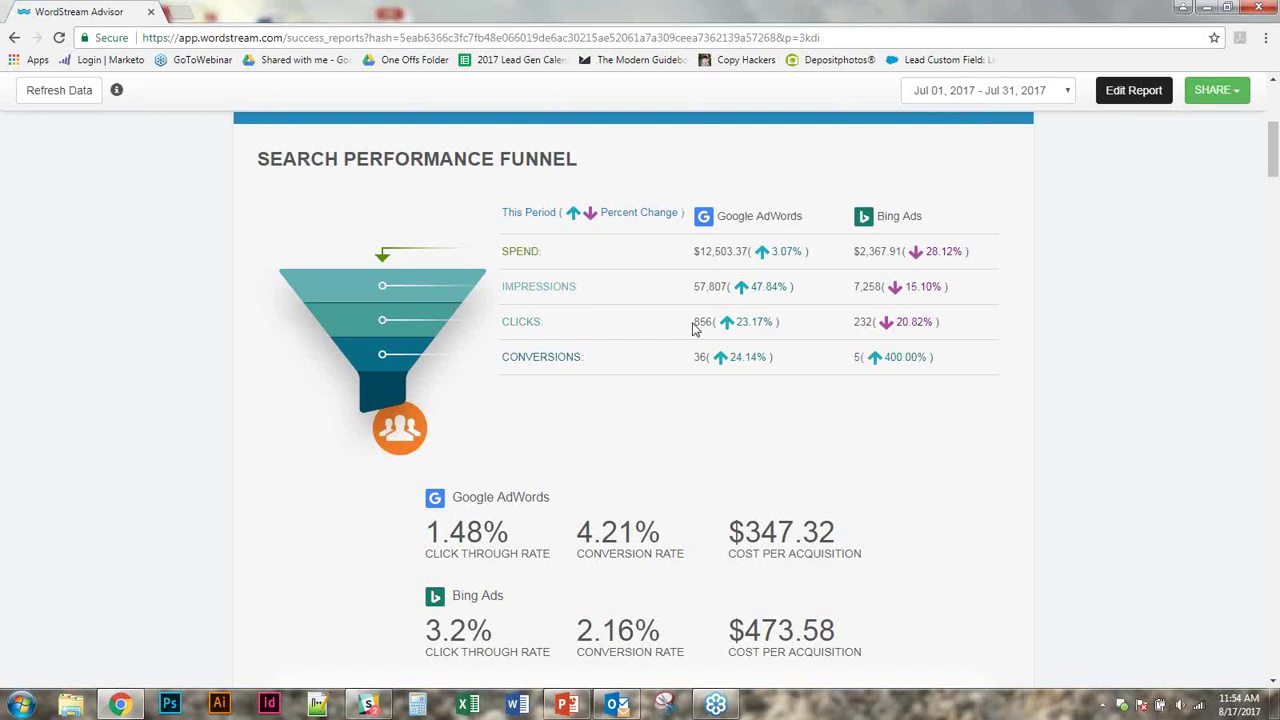
scroll(690, 345, "down", 3)
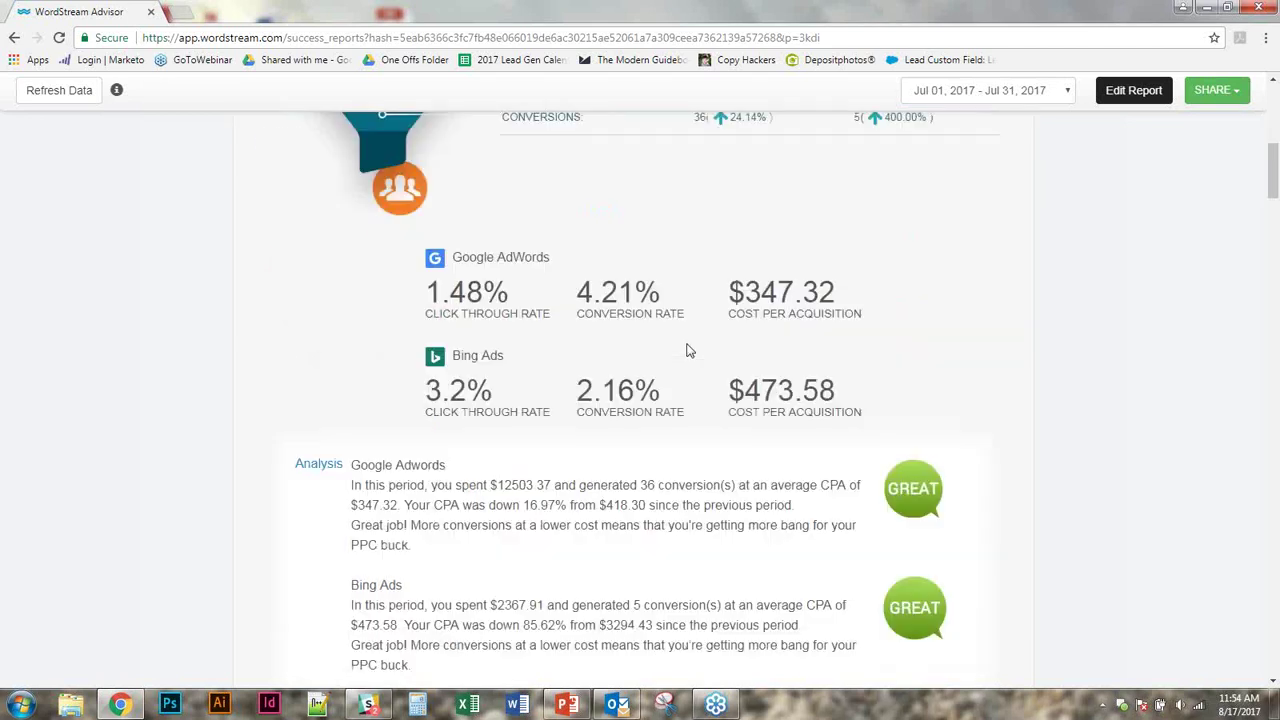
scroll(669, 365, "down", 2)
scroll(669, 365, "up", 10)
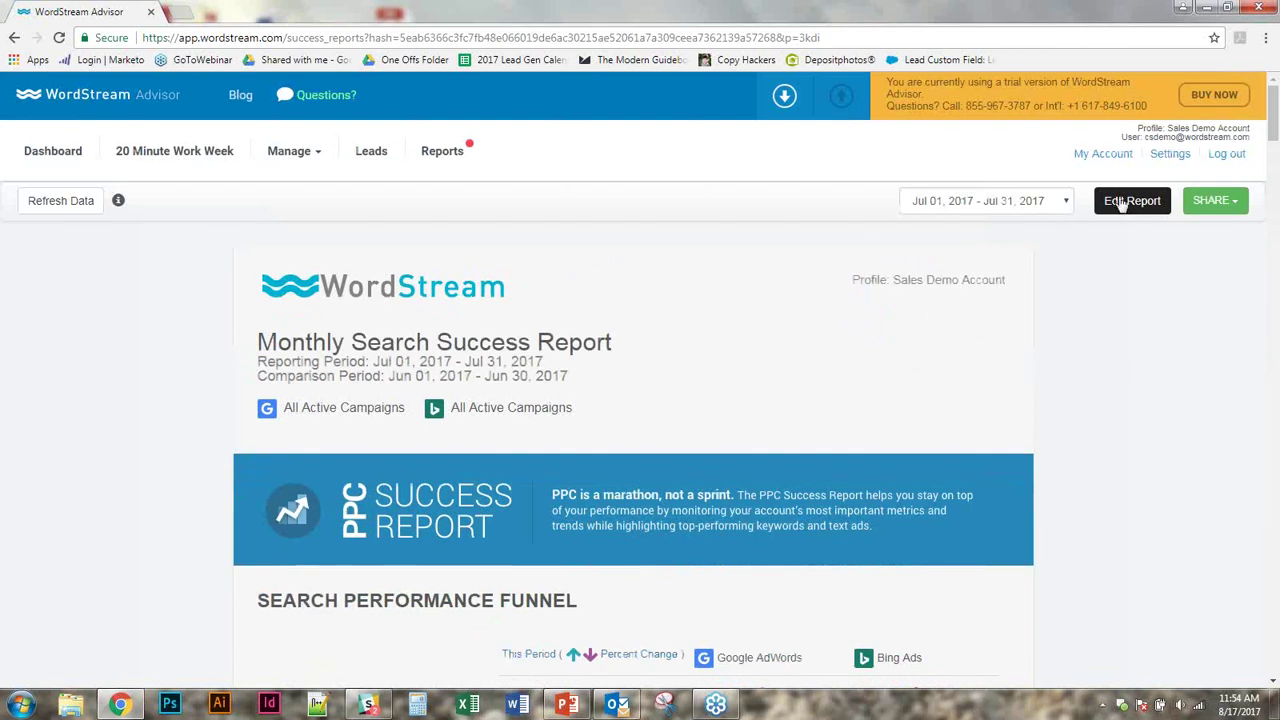
Step: Put the report into edit mode, open its title for editing and save the title as it stands
left_click(1122, 203)
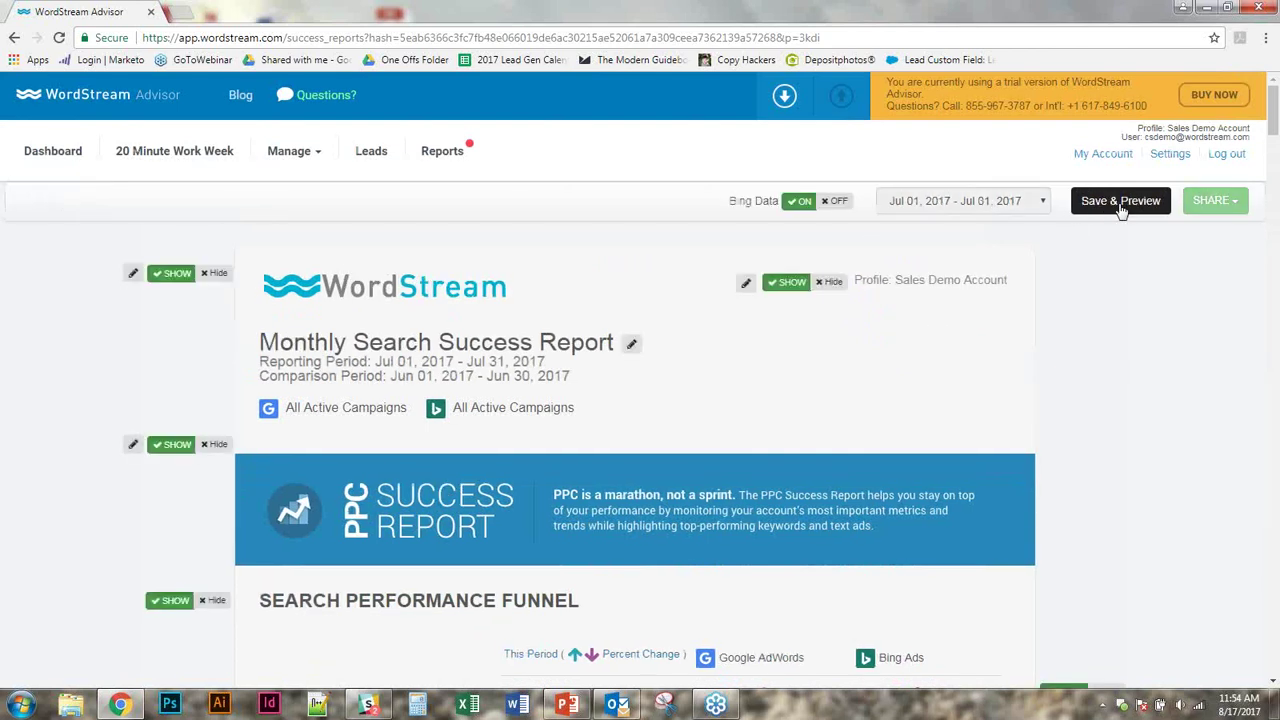
scroll(663, 449, "down", 3)
scroll(660, 420, "up", 2)
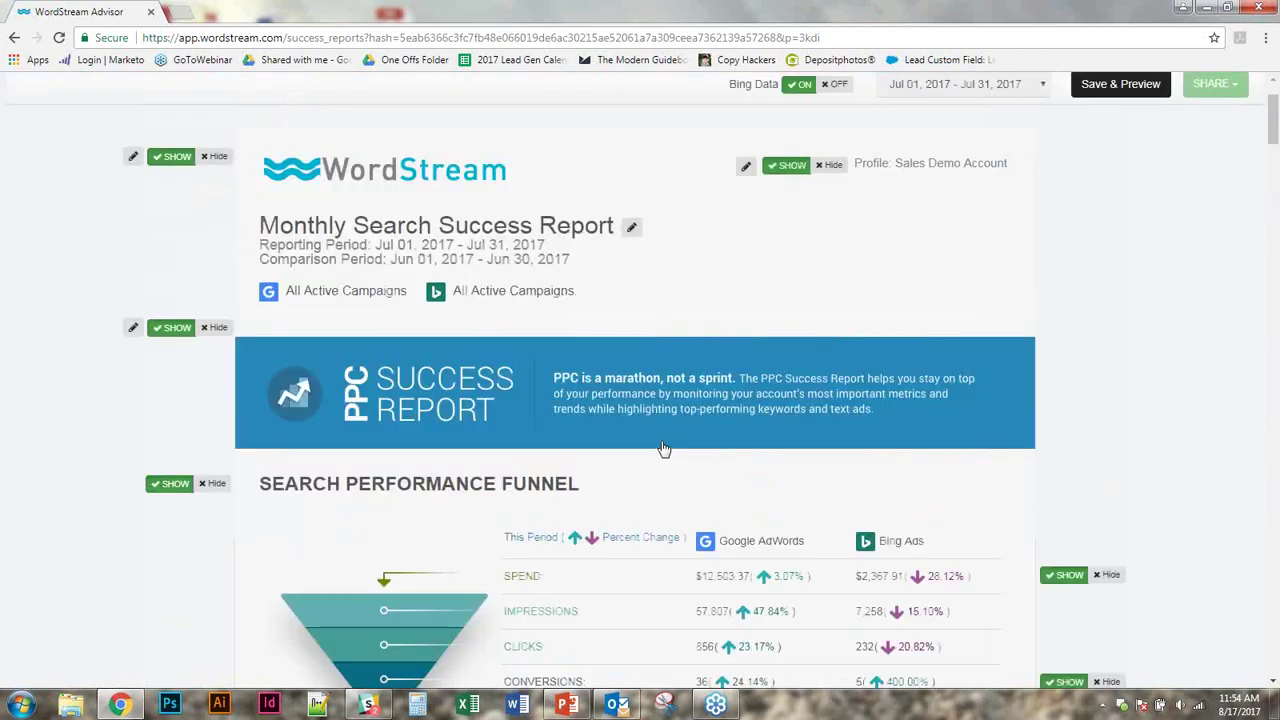
left_click(632, 264)
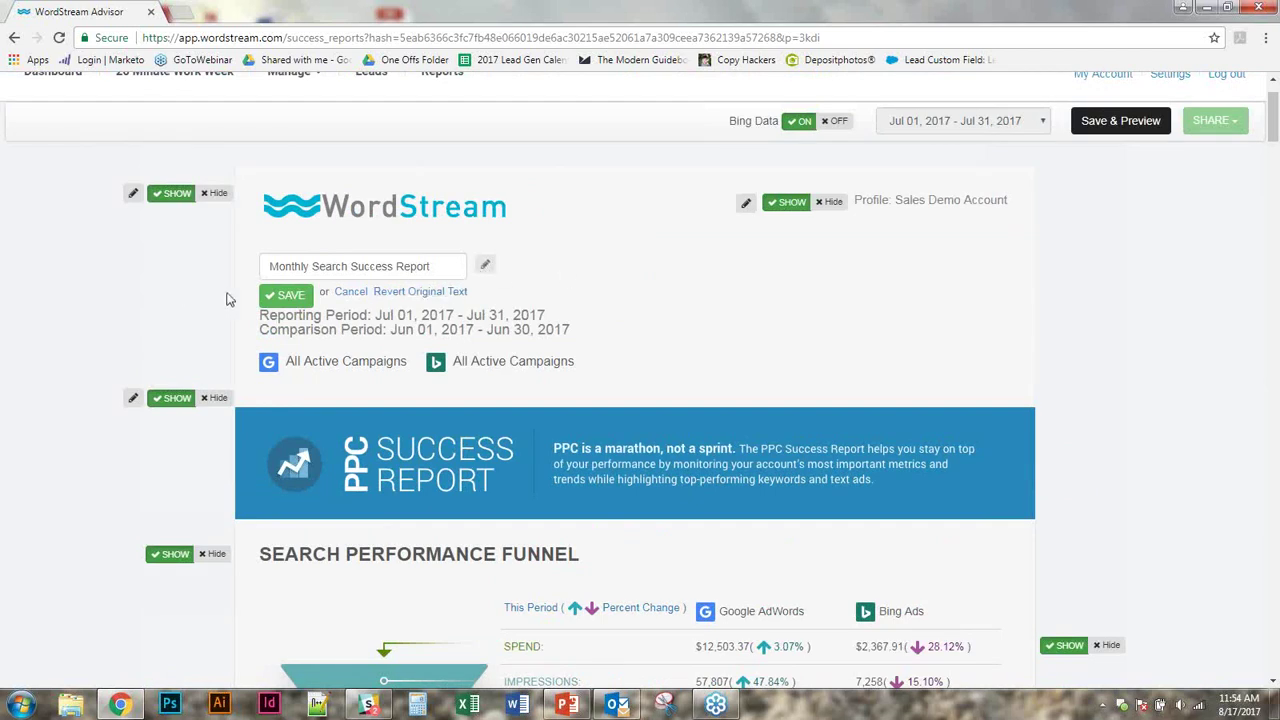
left_click(286, 296)
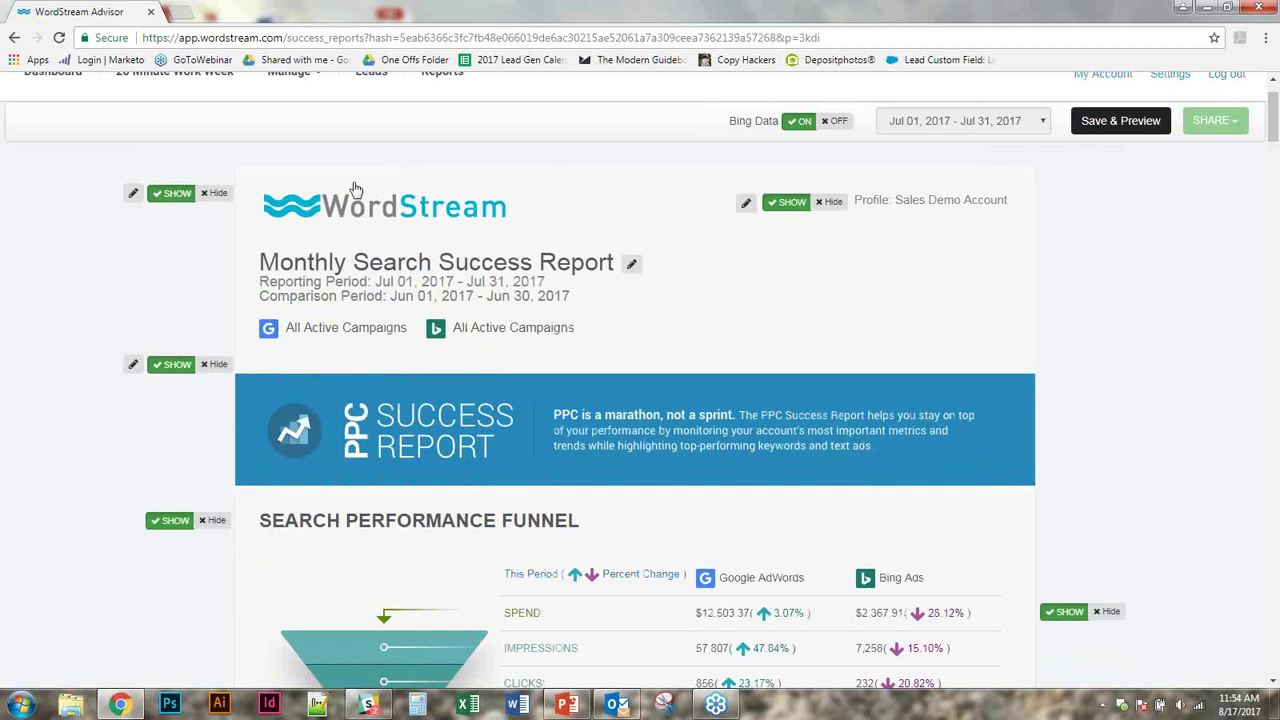
Step: Replace the report's header logo with the image Ameliora Logo.png from the Desktop and save it in the photo editor
left_click(134, 195)
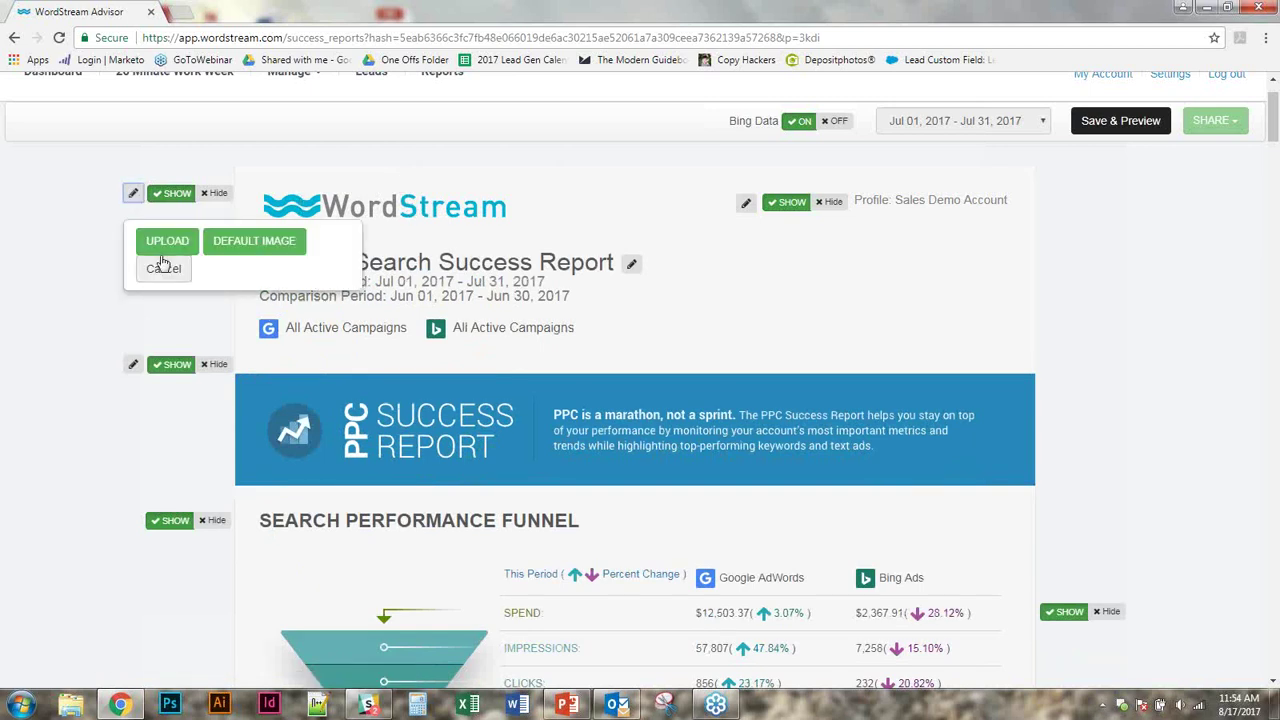
left_click(164, 244)
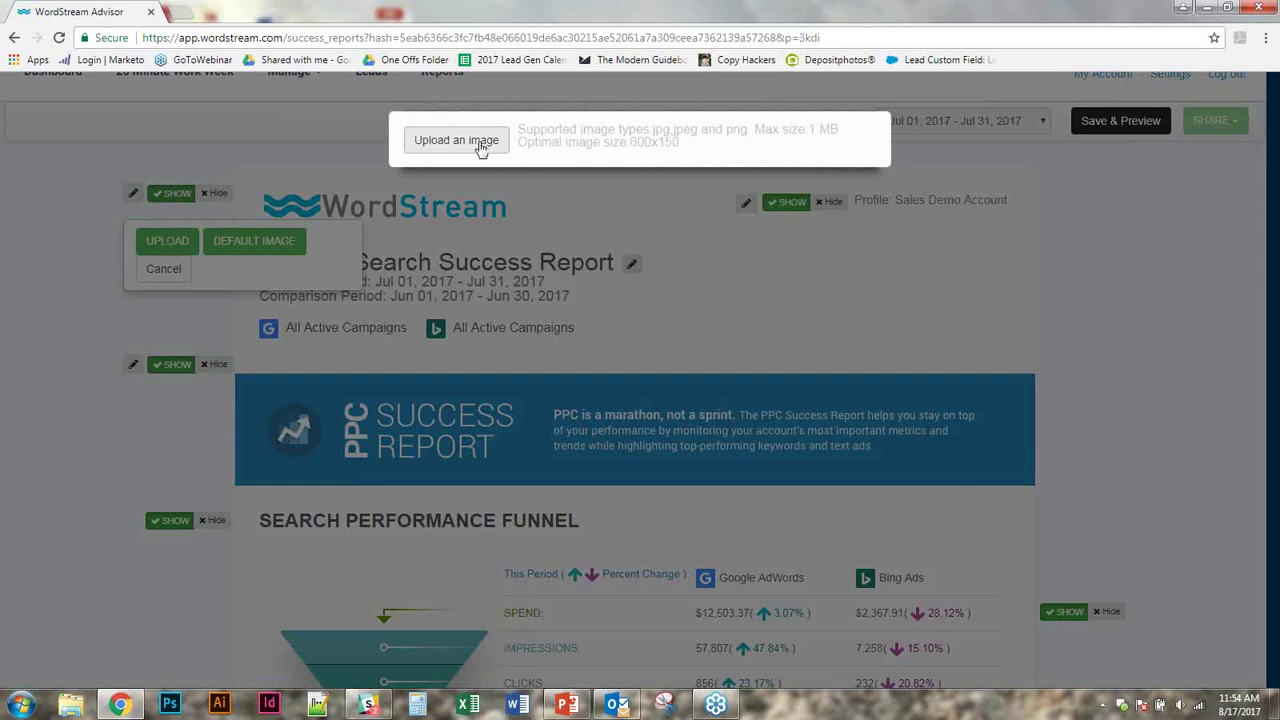
left_click(480, 143)
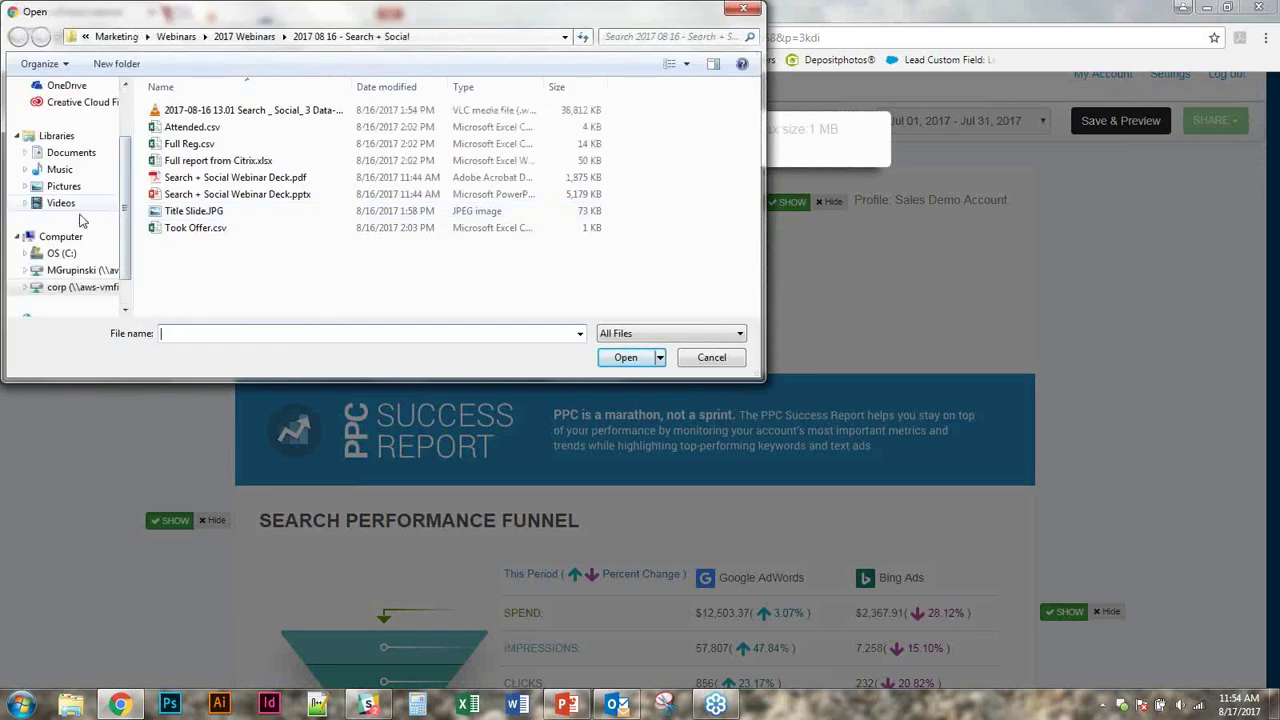
left_click(95, 110)
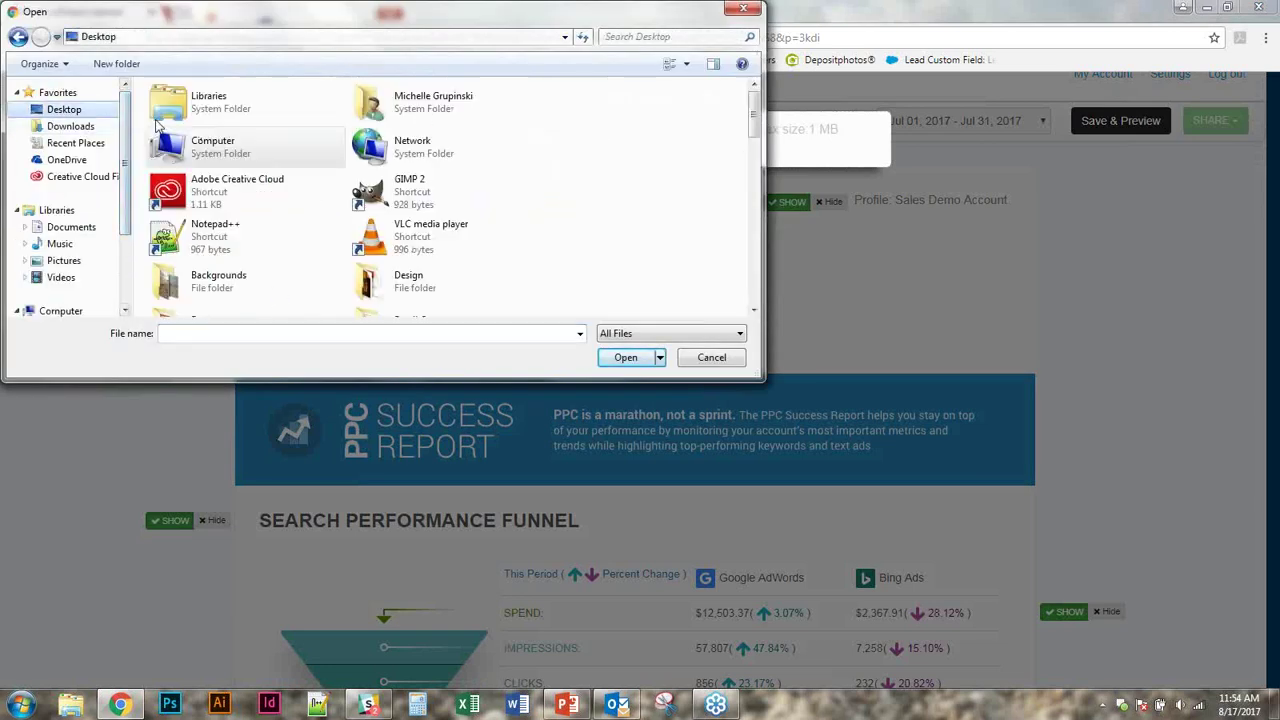
left_click_drag(755, 135, 755, 205)
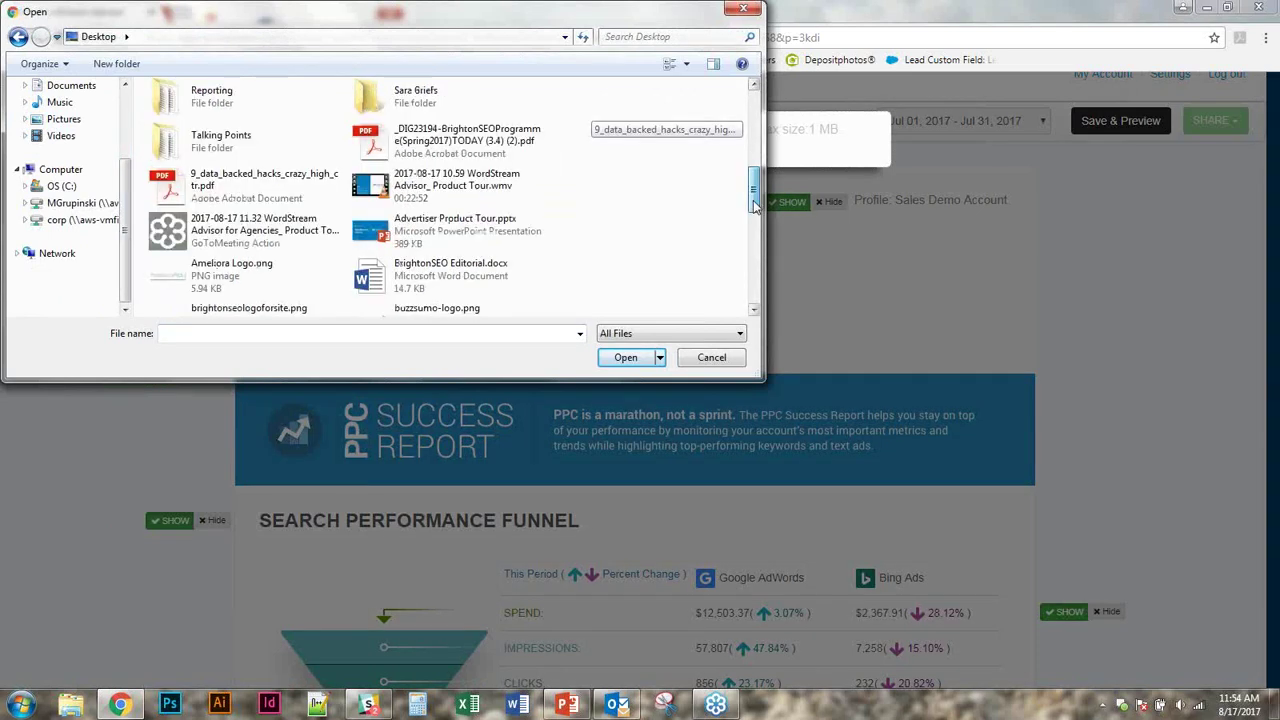
scroll(672, 222, "down", 5)
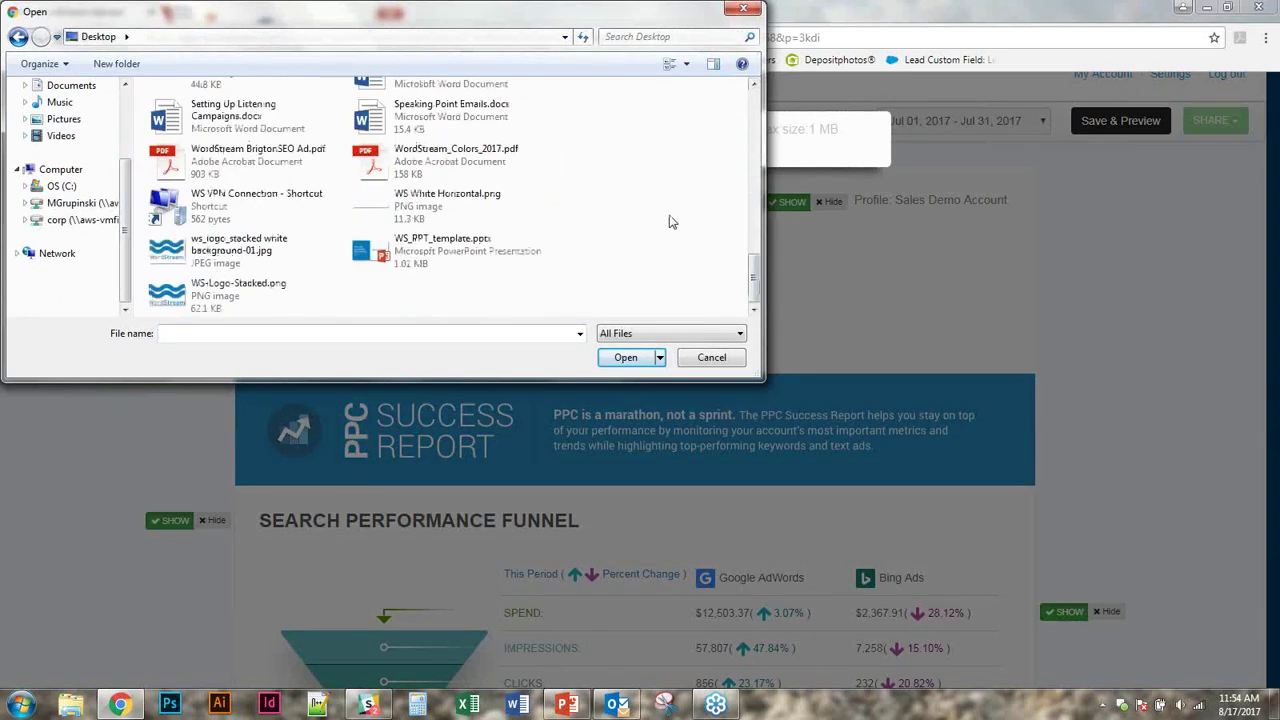
left_click(673, 40)
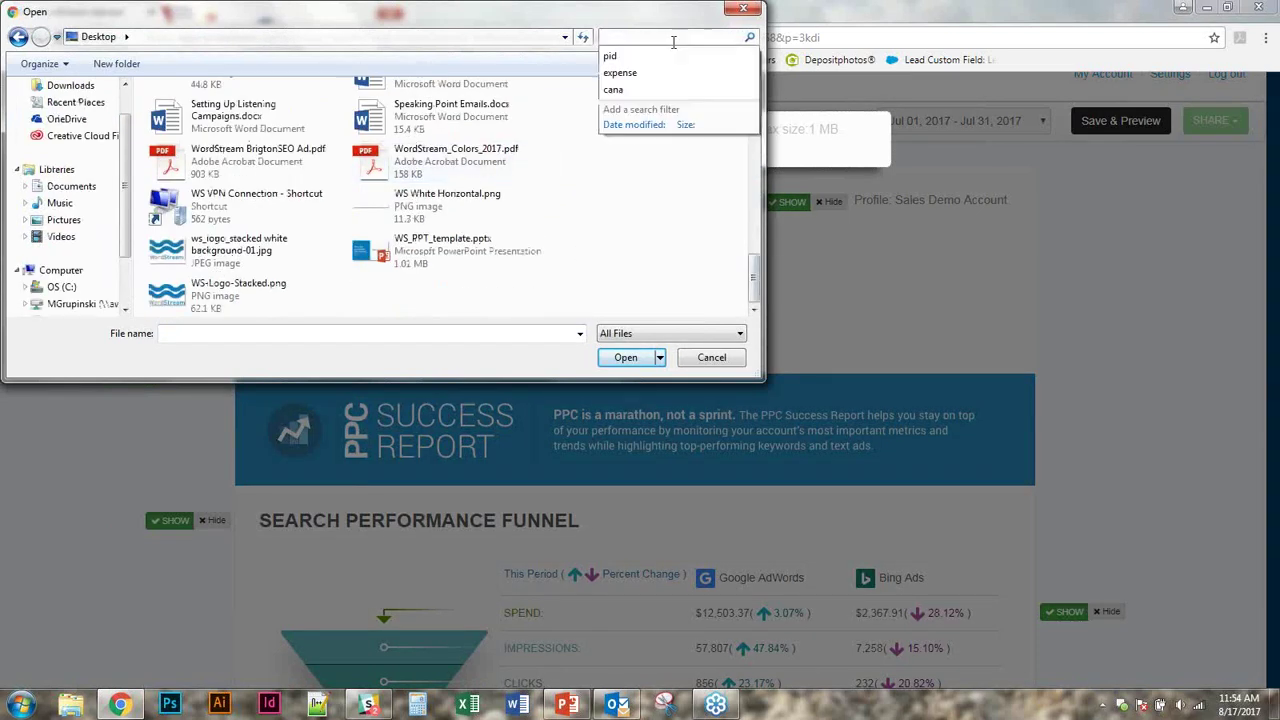
type("ame")
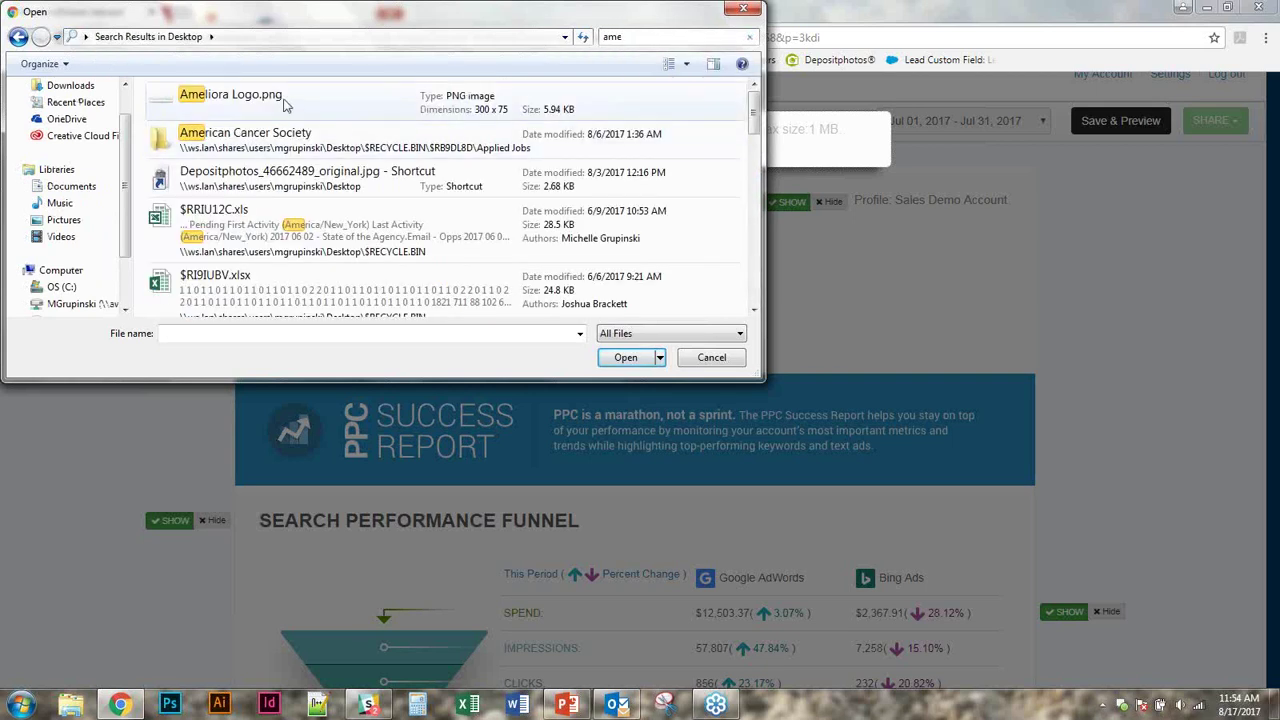
left_click(250, 96)
left_click(620, 357)
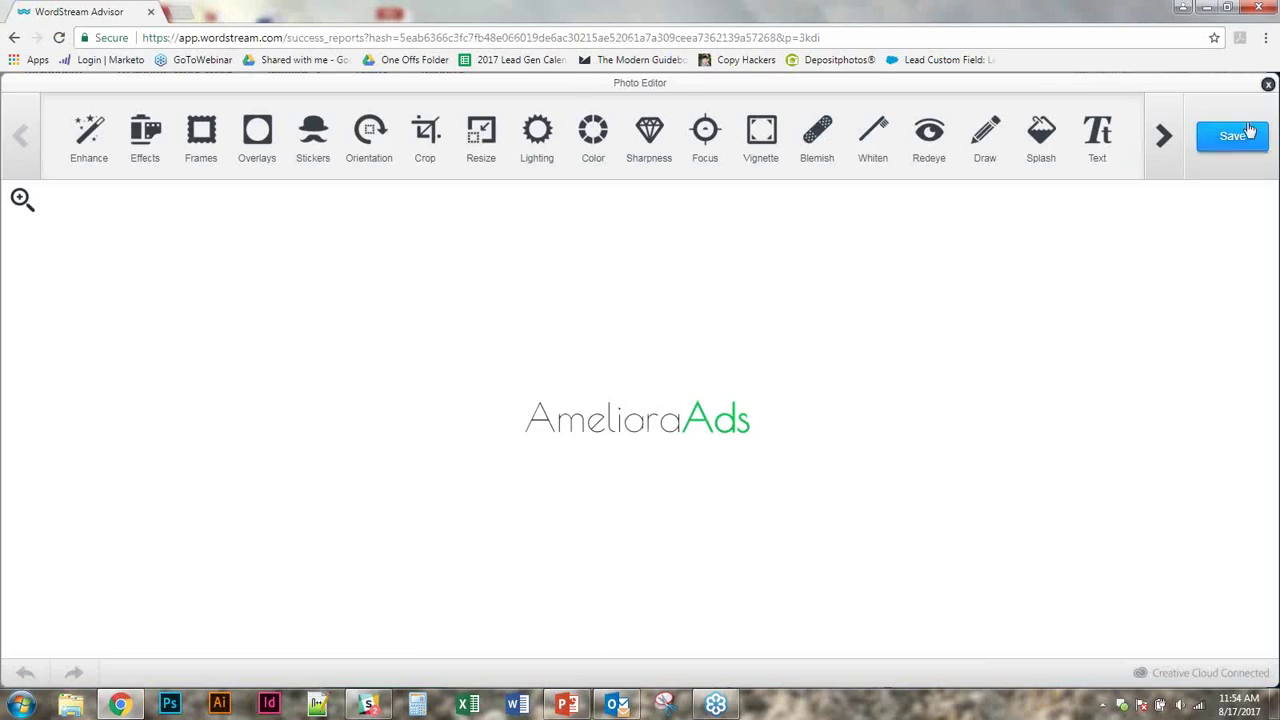
left_click(1228, 136)
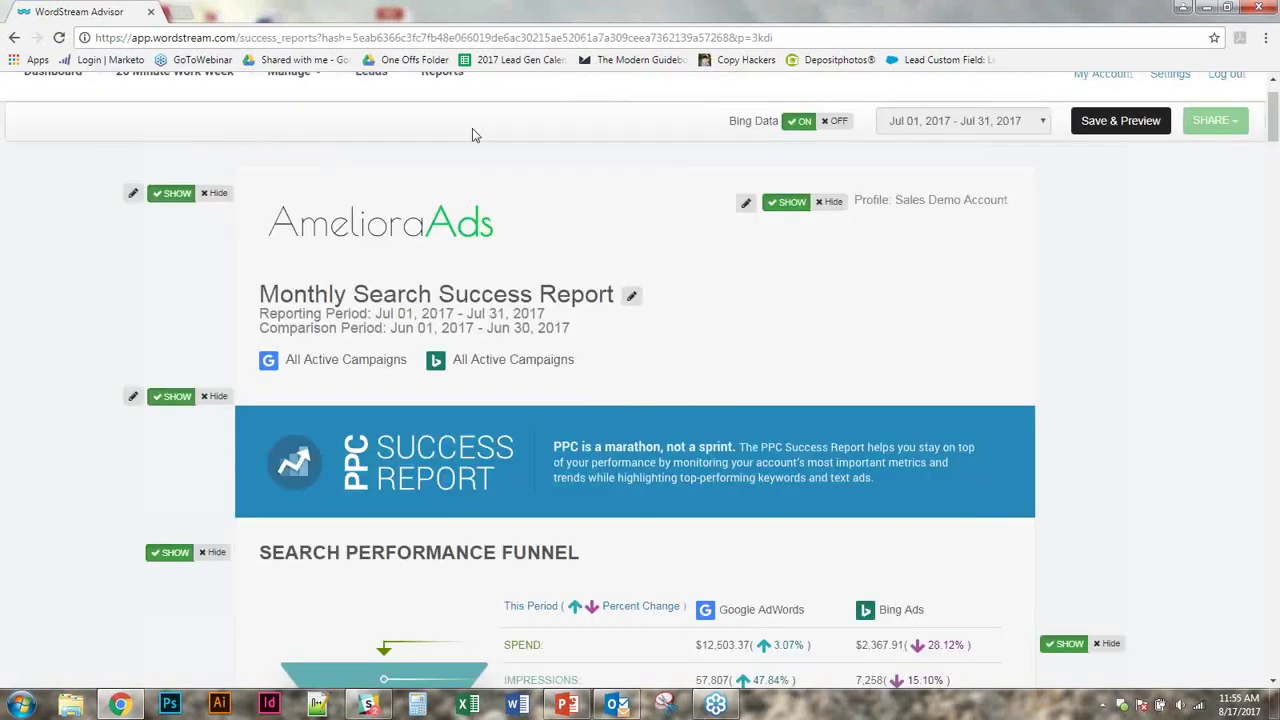
Step: Open the Google AdWords analysis text under the Search Performance Funnel for editing
scroll(479, 511, "down", 10)
left_click(479, 511)
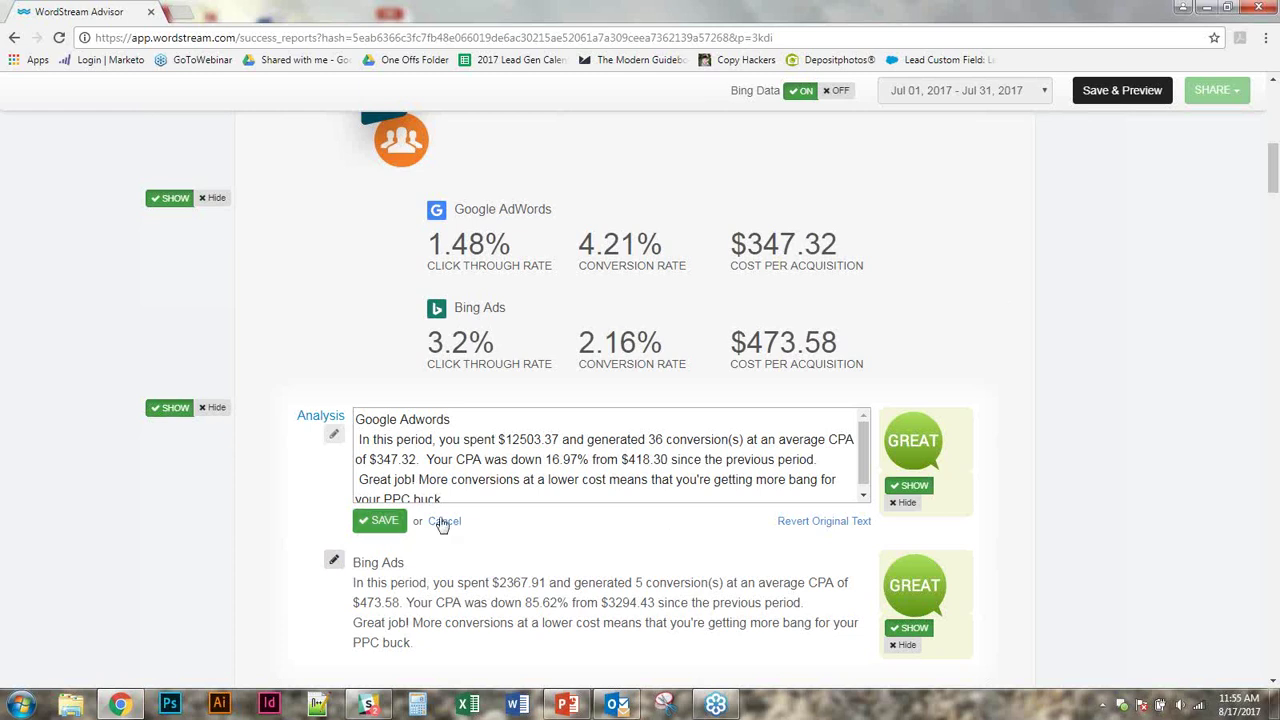
scroll(323, 363, "down", 6)
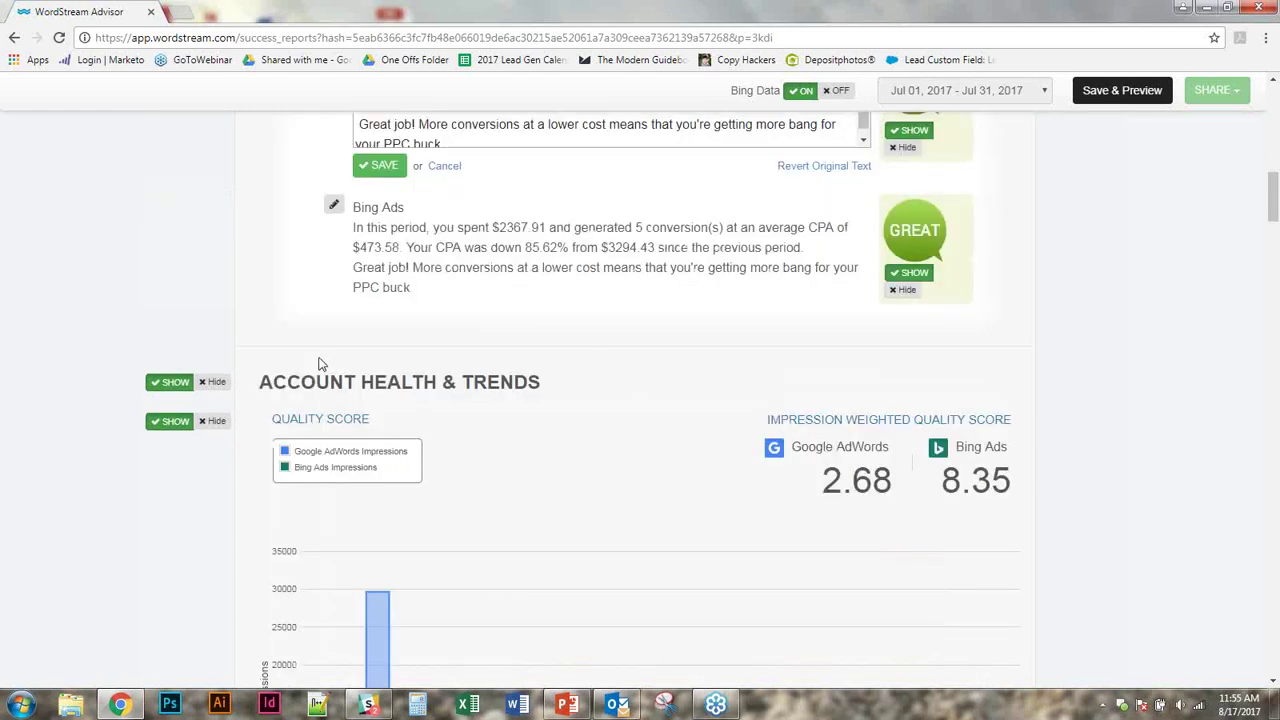
Step: Hide the Quality Score section under Account Health & Trends and show it again
scroll(713, 362, "up", 2)
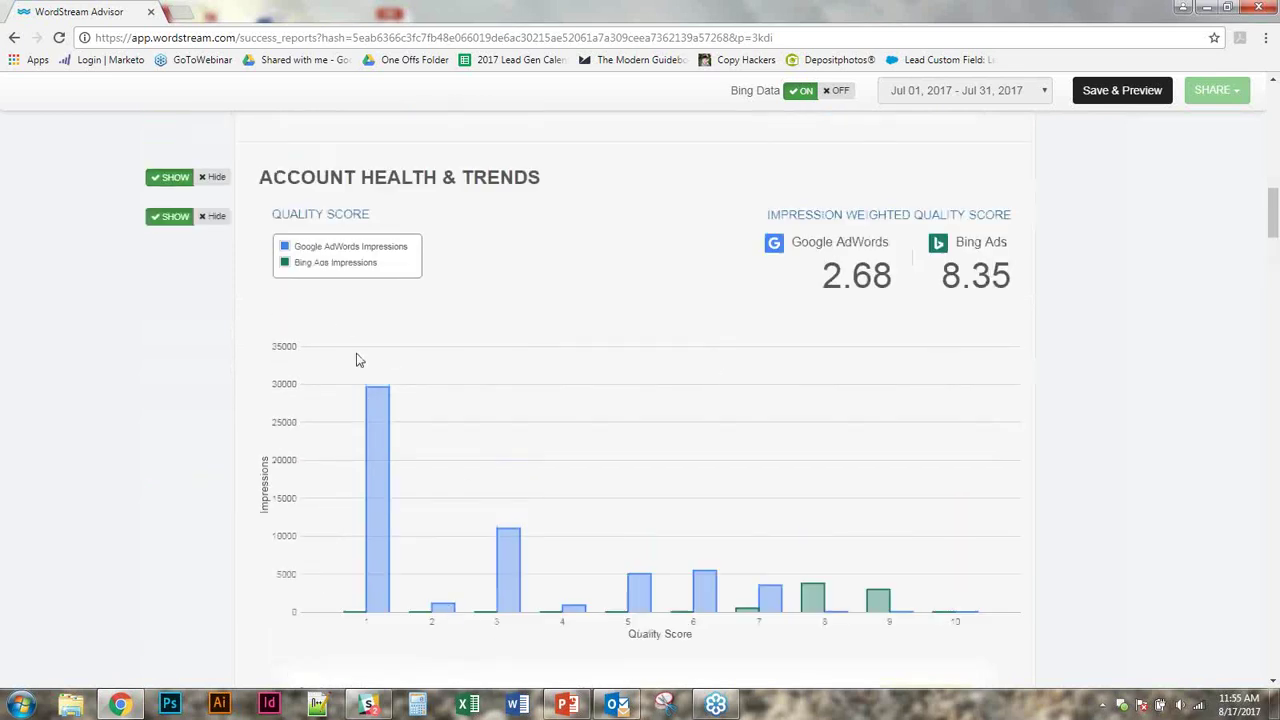
left_click(213, 219)
left_click(170, 216)
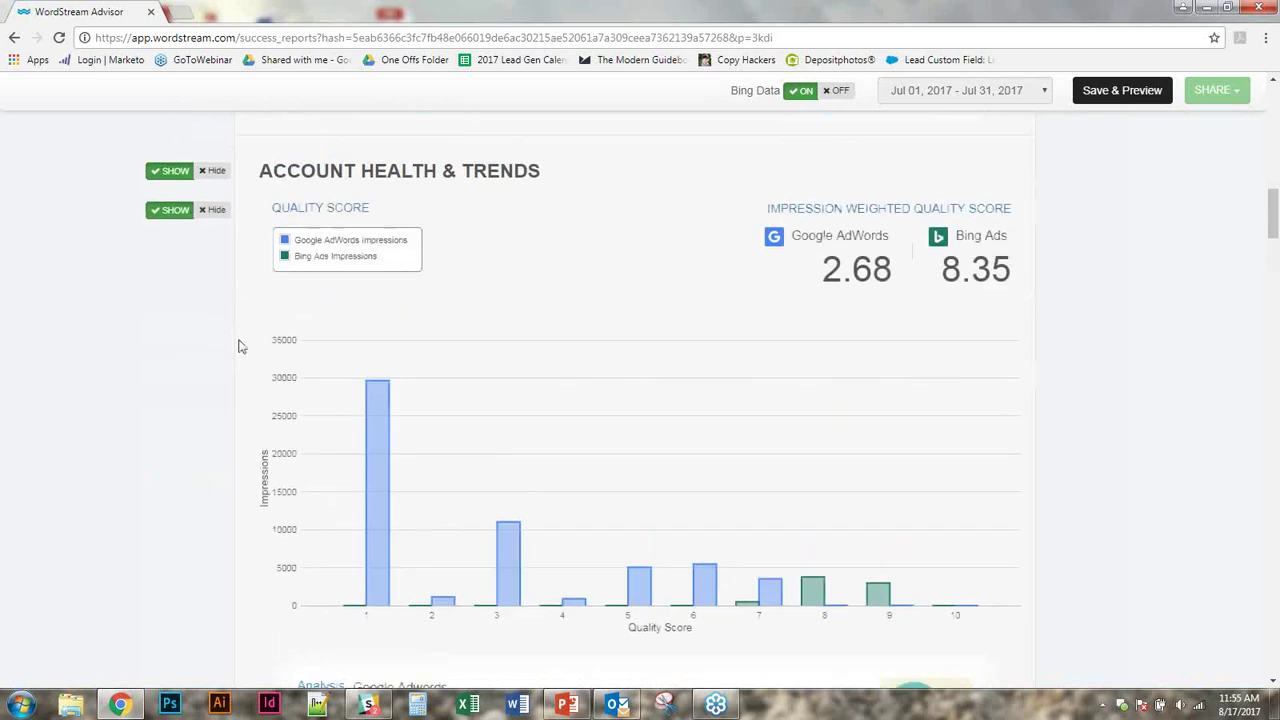
Step: Save and preview the report with changes applied to this report instance only, and bring up its sharing options
scroll(237, 343, "down", 4)
scroll(1000, 392, "up", 14)
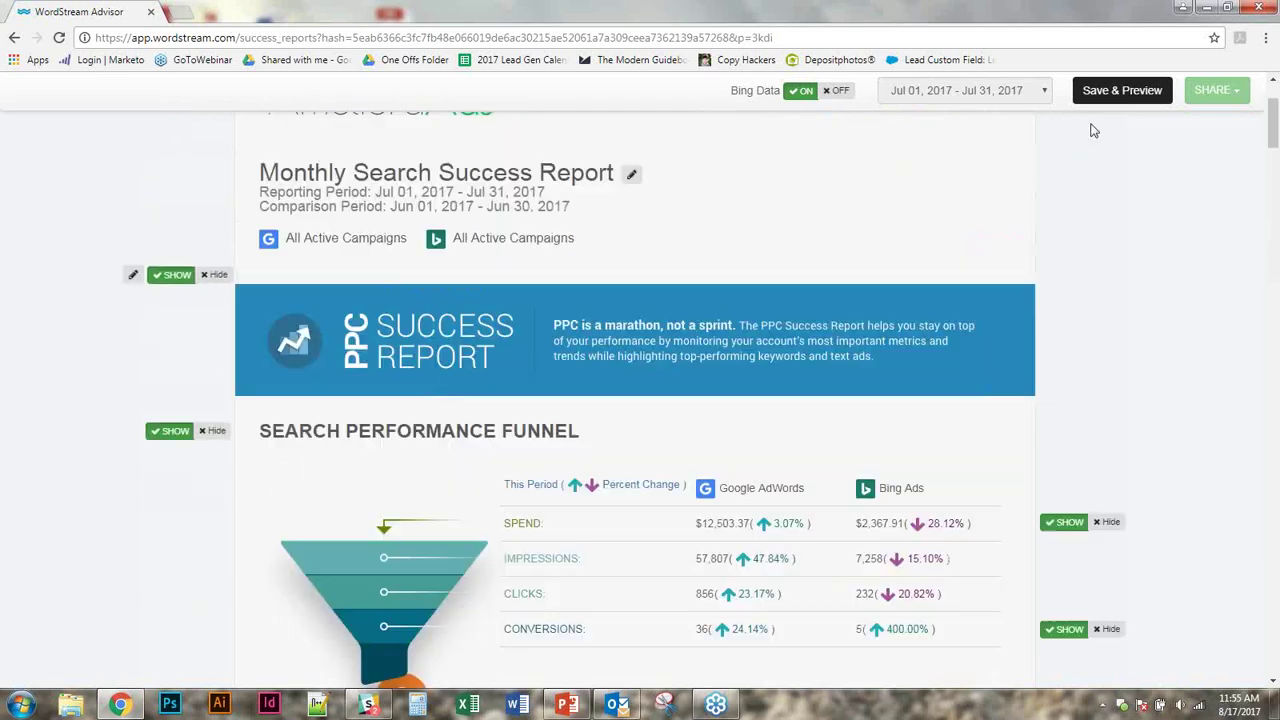
left_click(1121, 100)
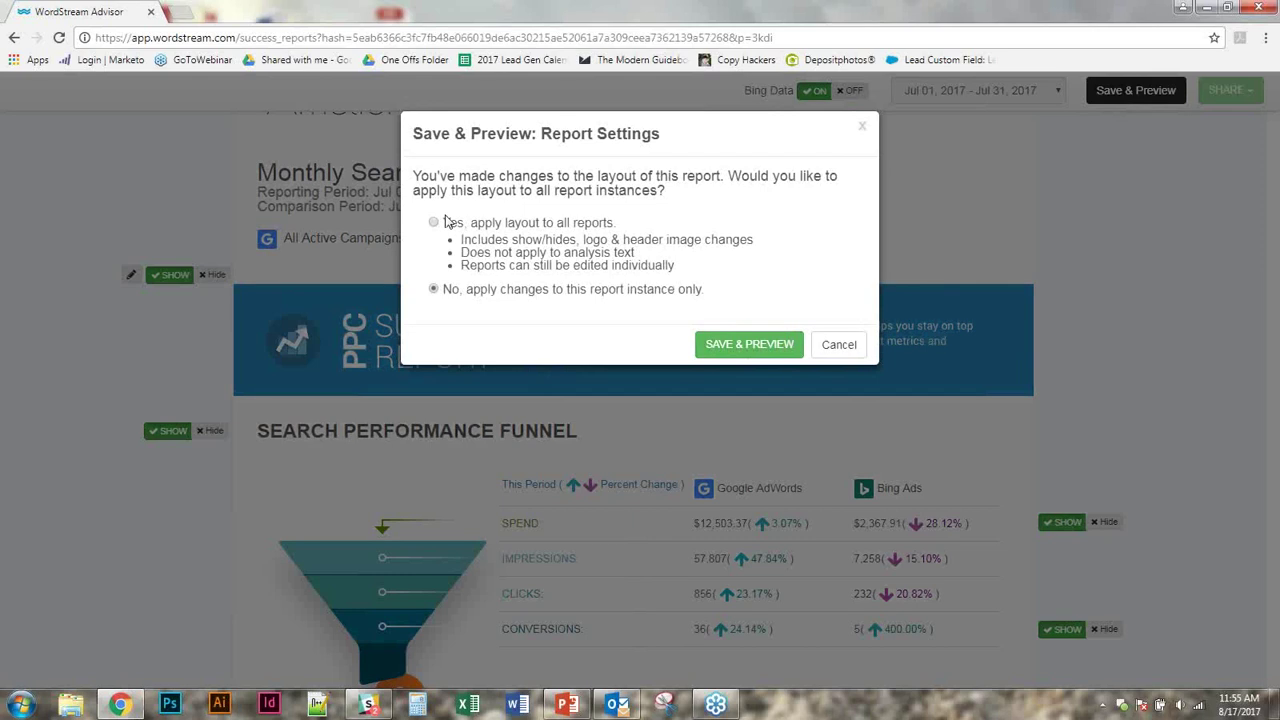
left_click(735, 343)
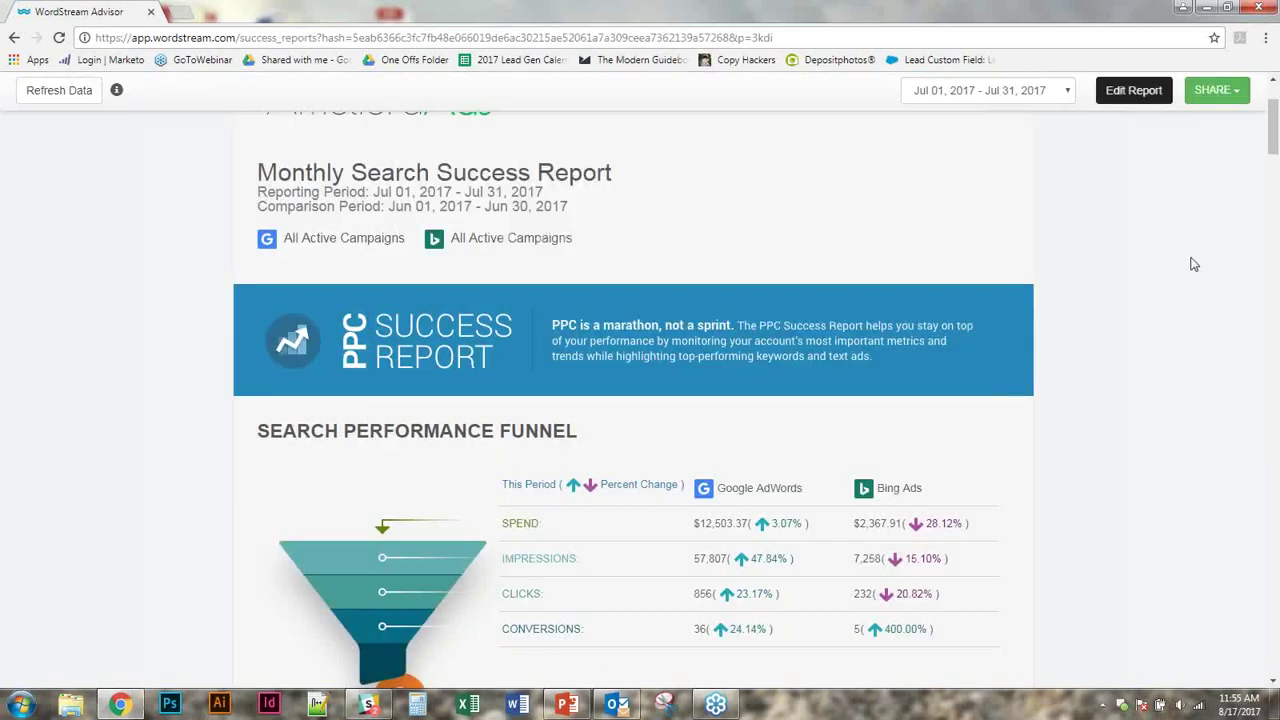
left_click(1216, 97)
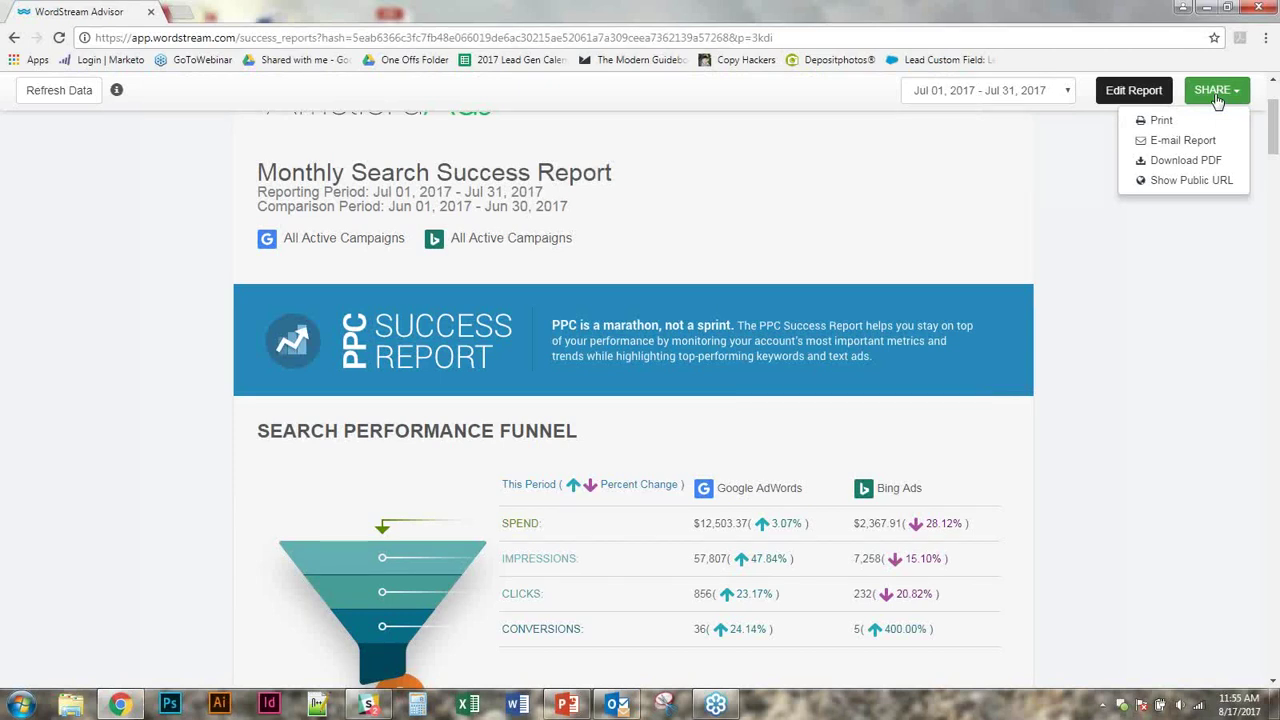
scroll(940, 205, "up", 2)
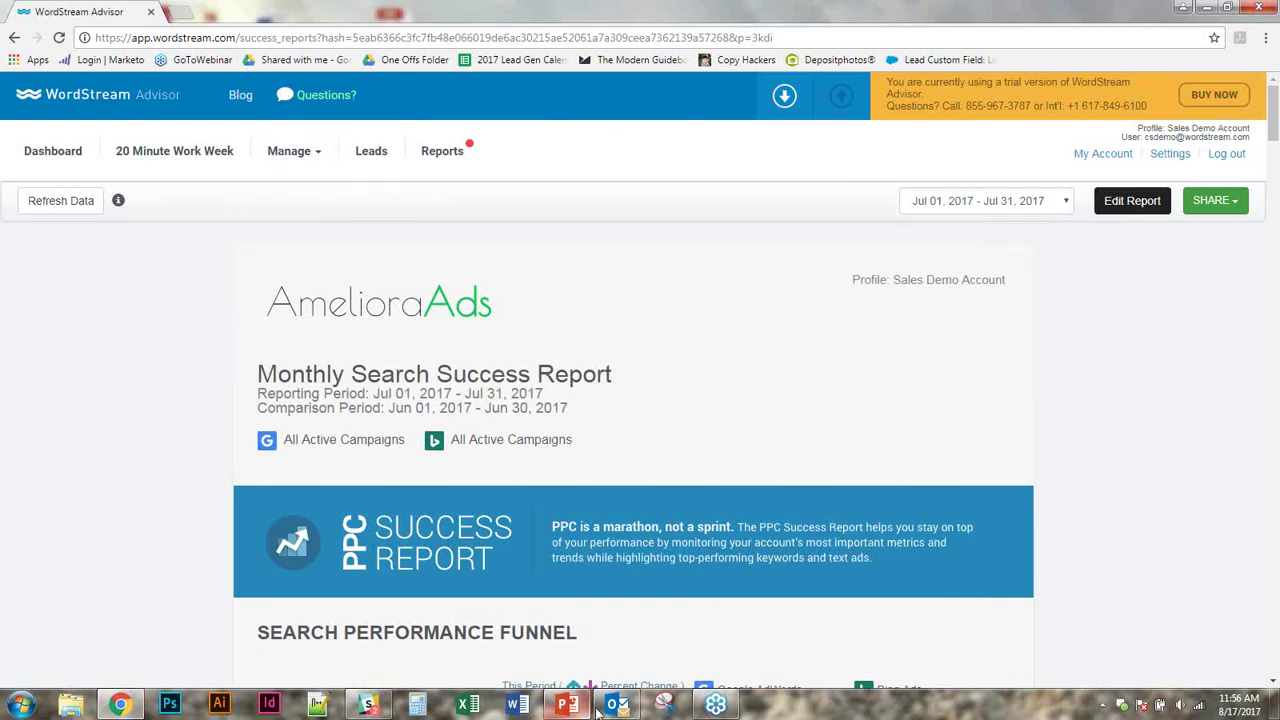
Step: Switch to the Advertiser Product Tour.pptx presentation in PowerPoint and present its closing "Ready to see more?" slide as a slide show
mouse_move(611, 712)
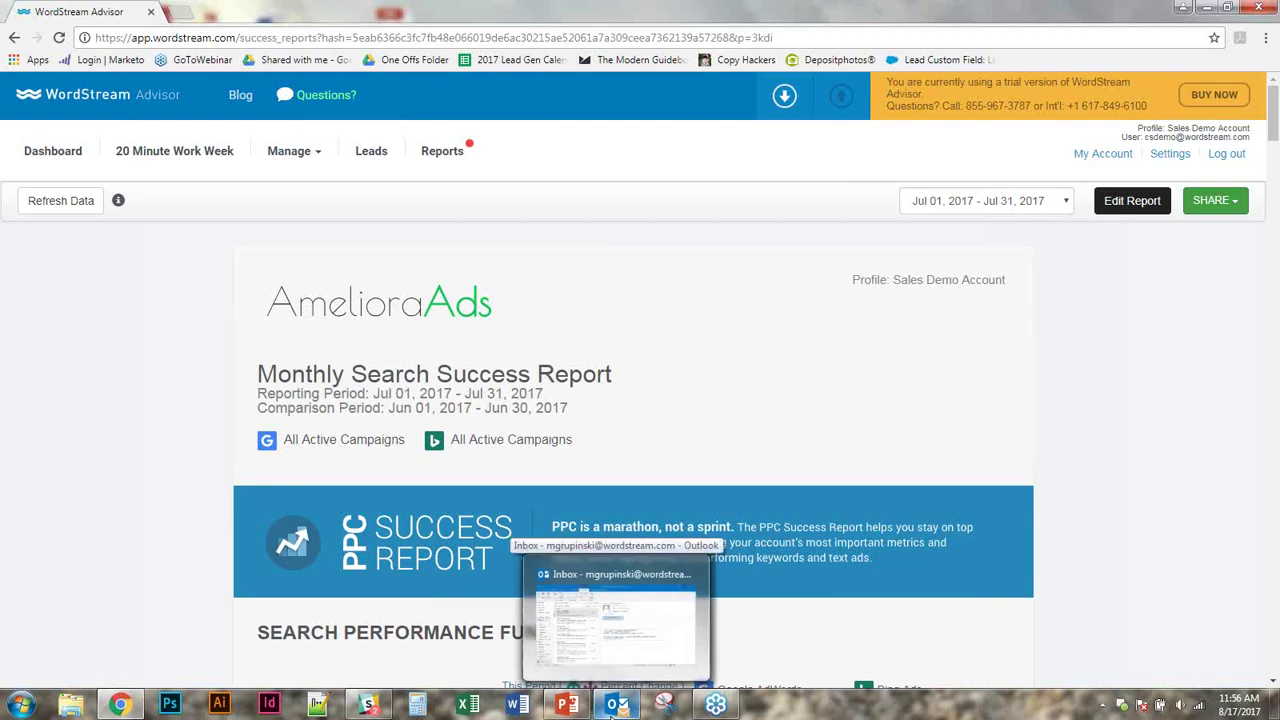
left_click(570, 706)
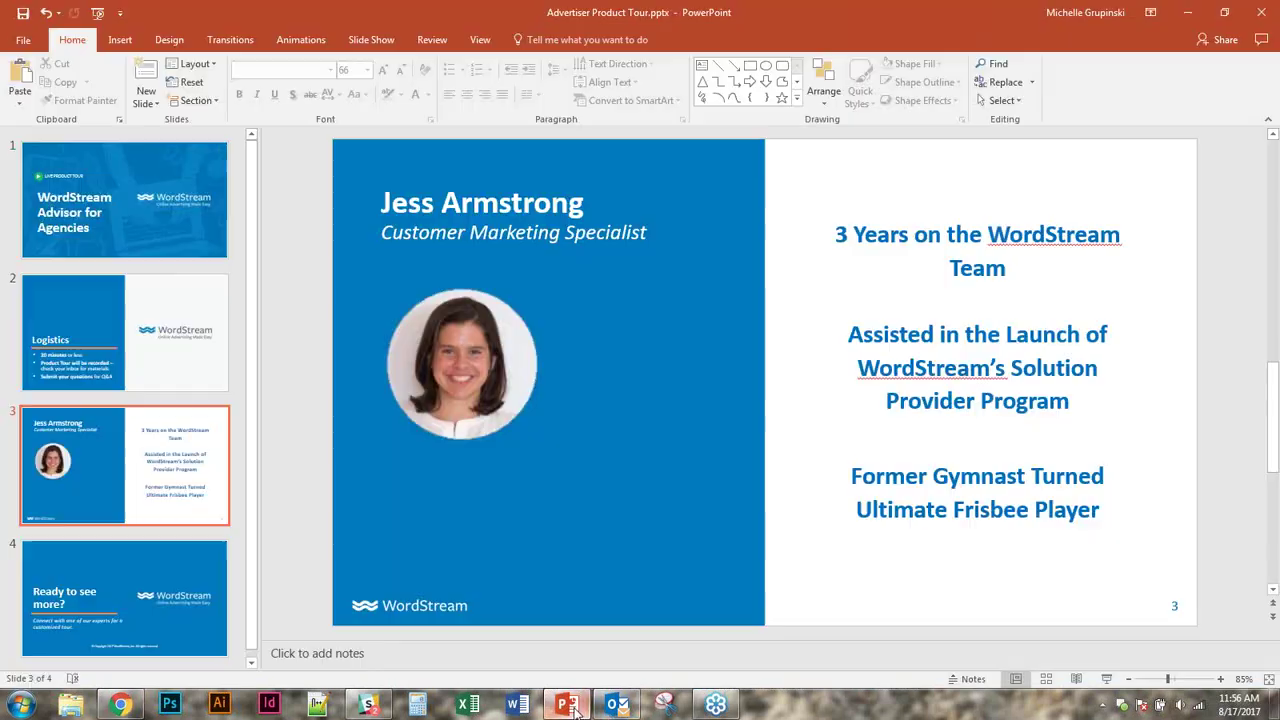
left_click(161, 627)
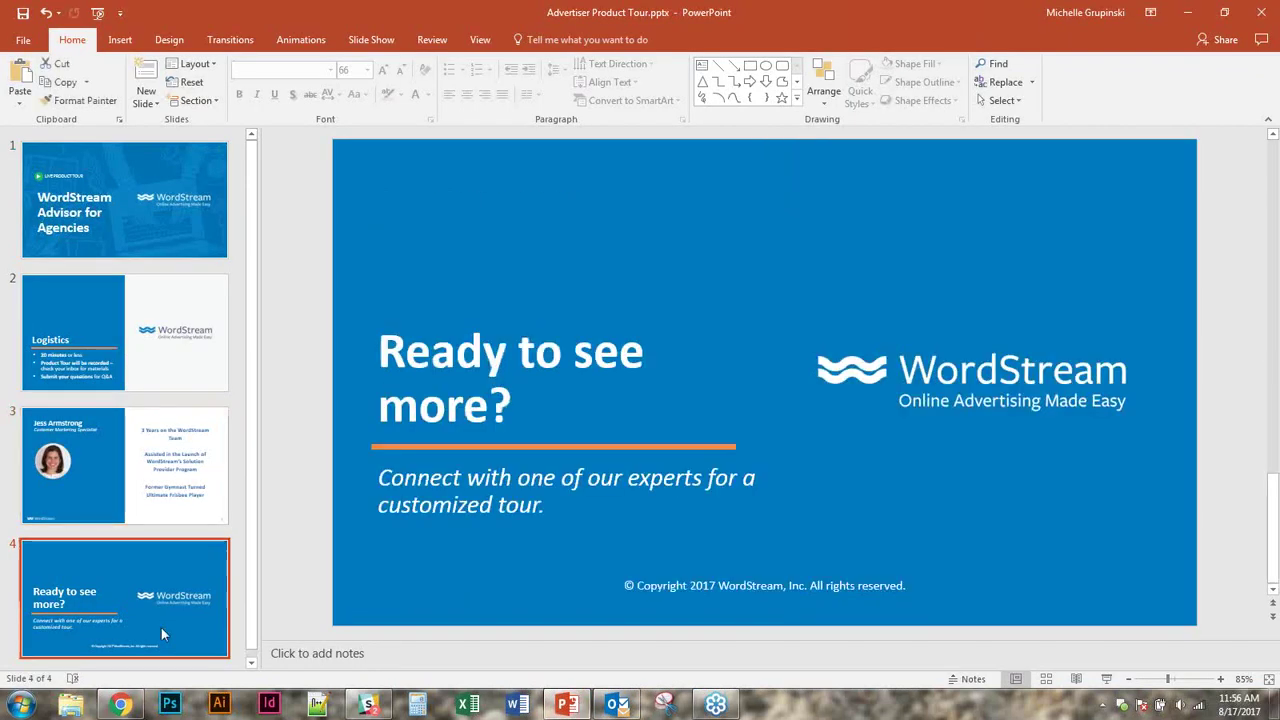
left_click(1108, 680)
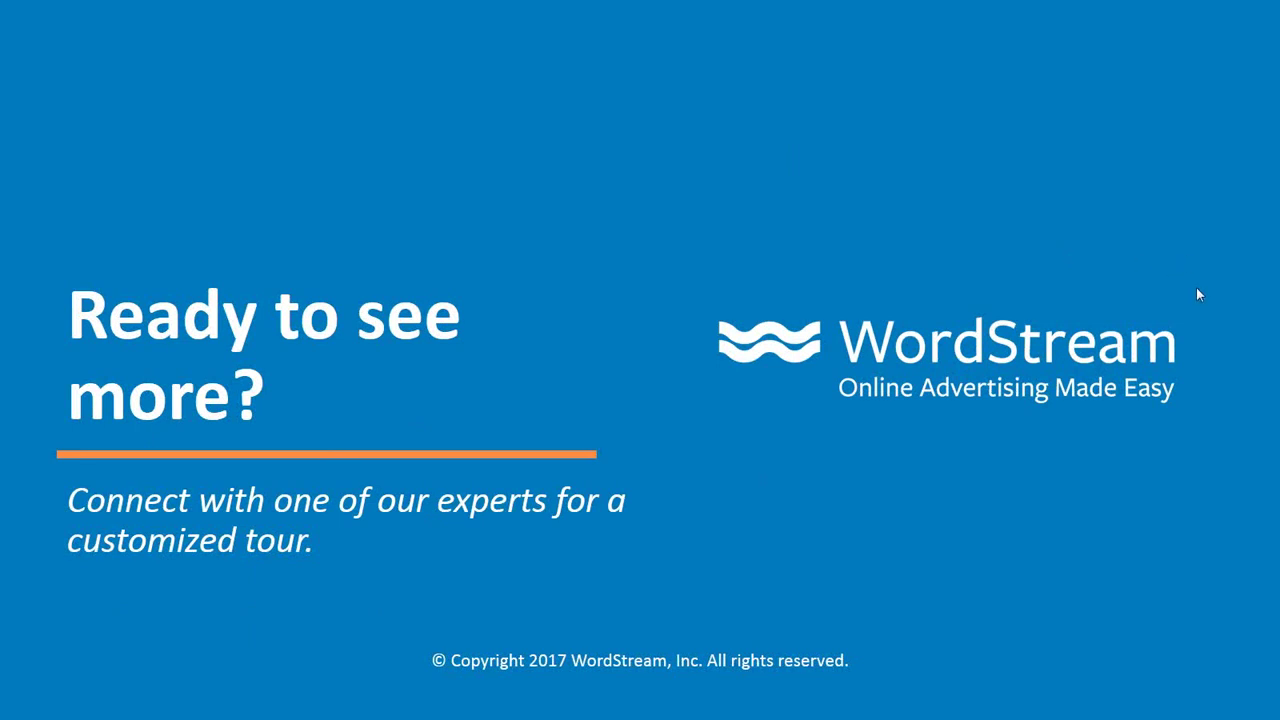
left_click(1158, 287)
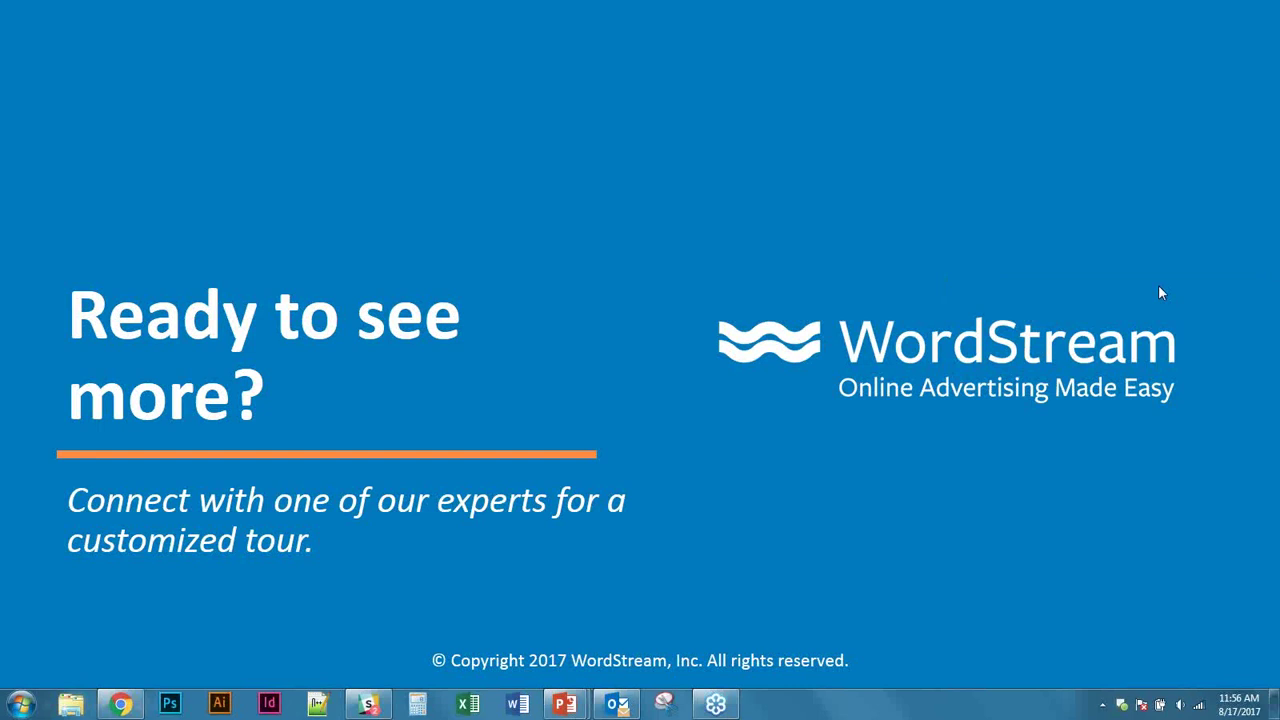
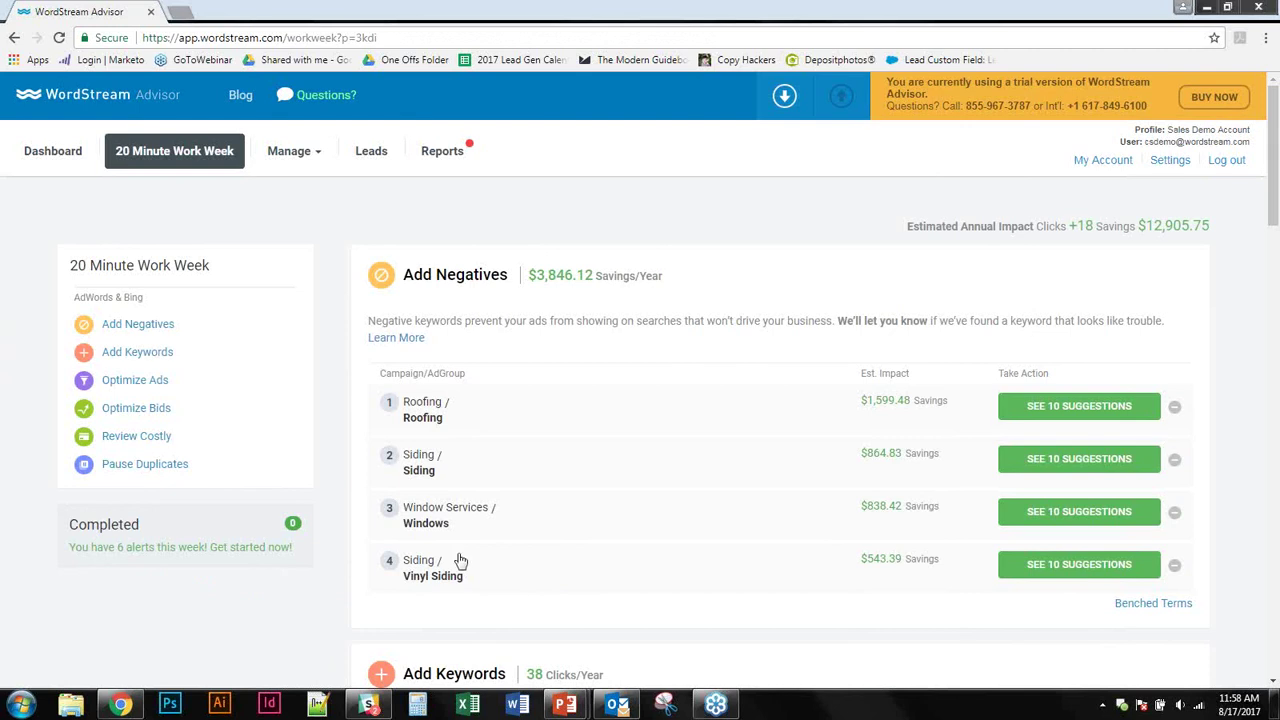
Step: Review the suggested negative keywords for the Siding ad group in the Siding campaign and close them without applying
left_click(1025, 462)
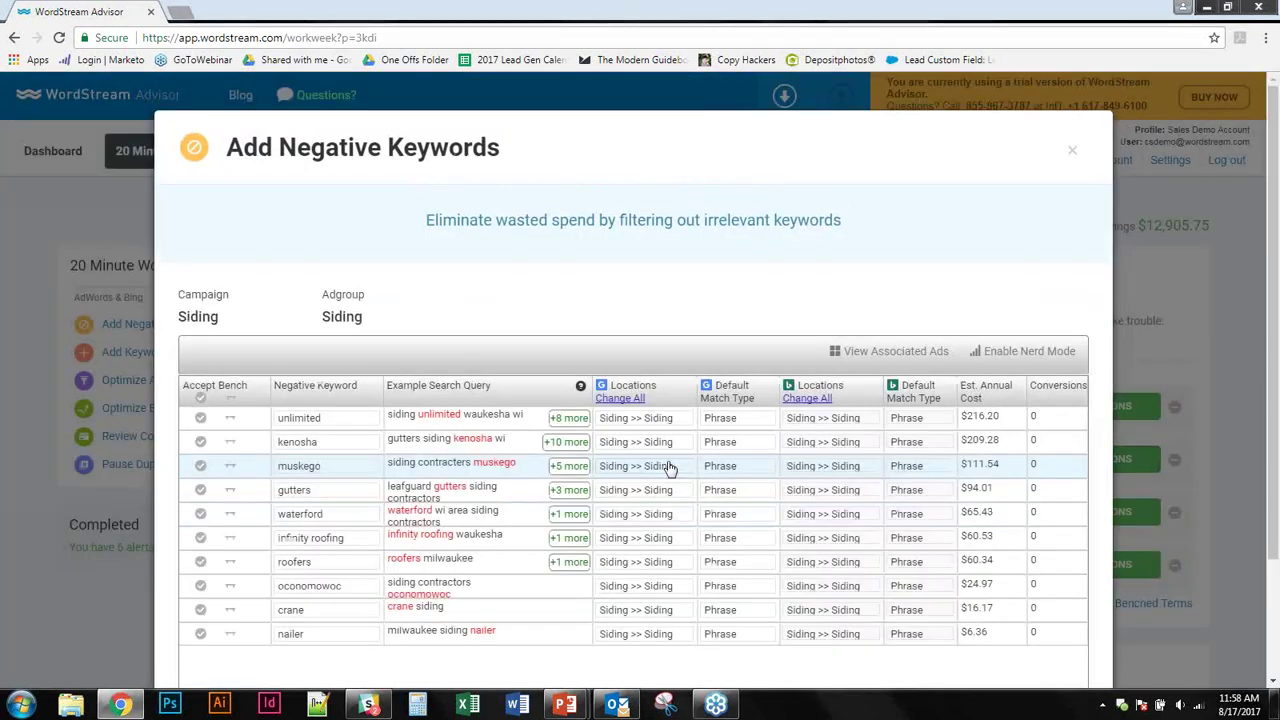
scroll(709, 270, "down", 3)
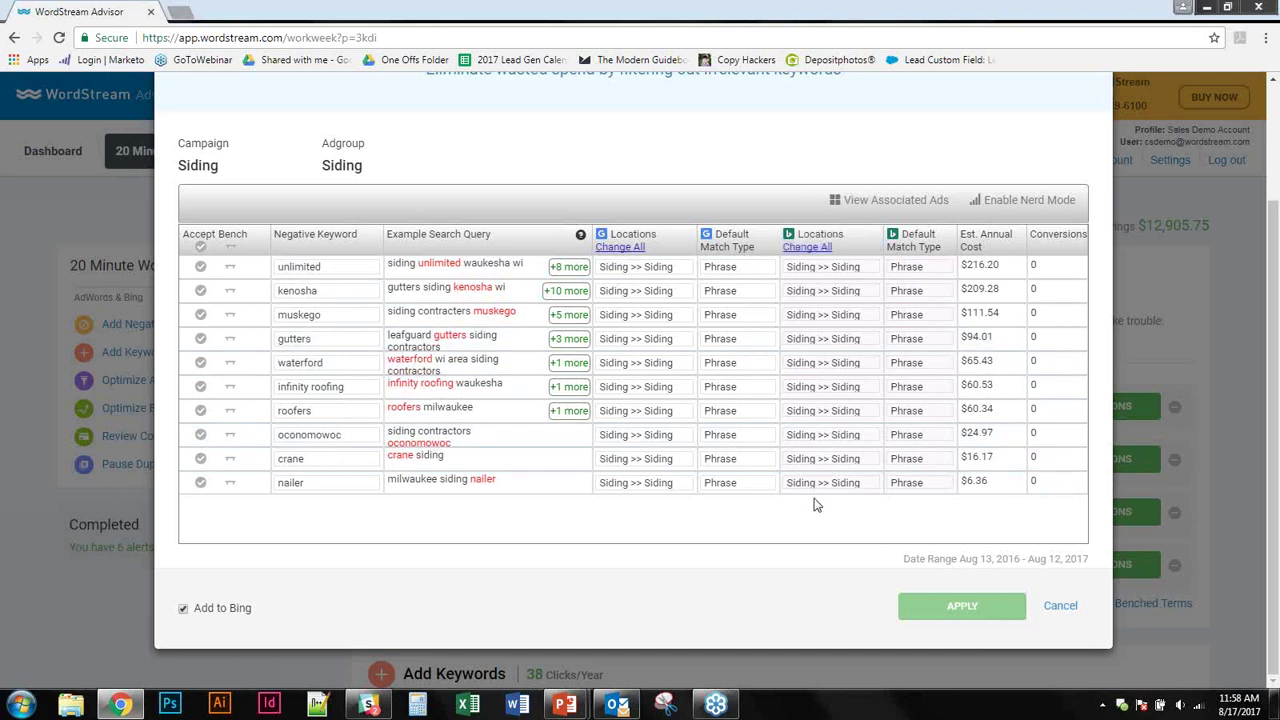
scroll(815, 505, "up", 1)
scroll(815, 505, "up", 1)
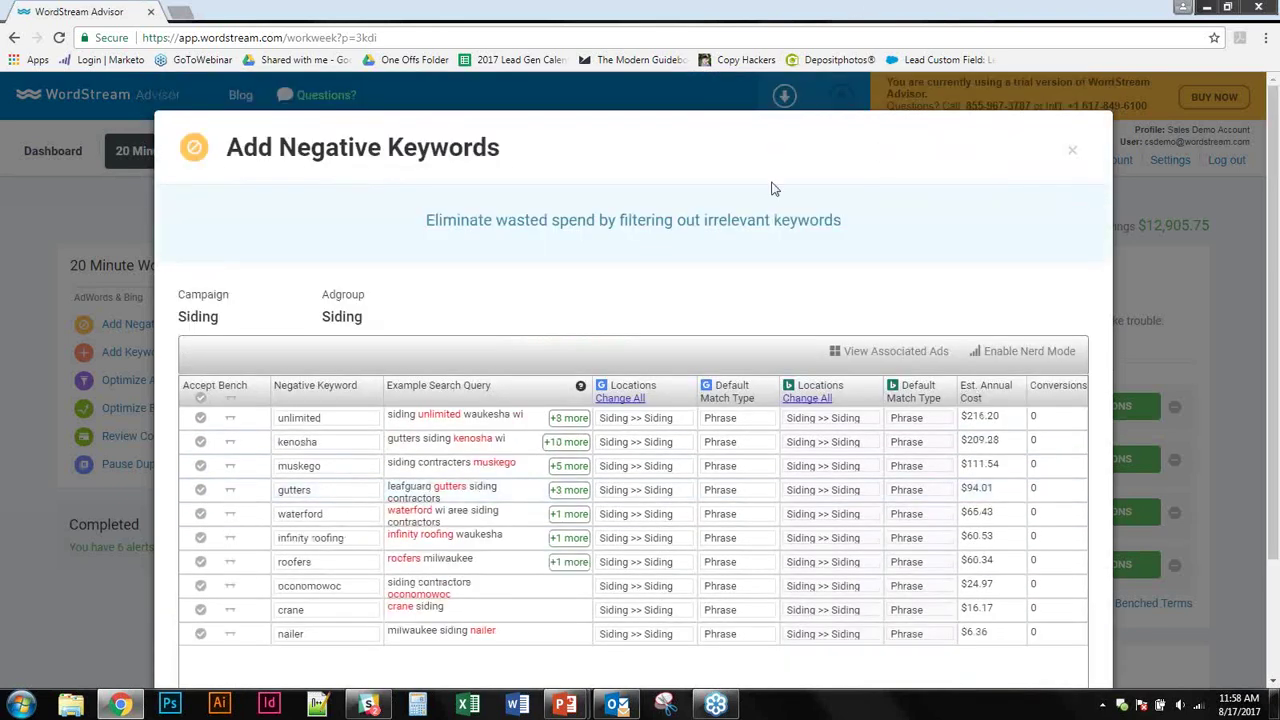
scroll(860, 200, "down", 2)
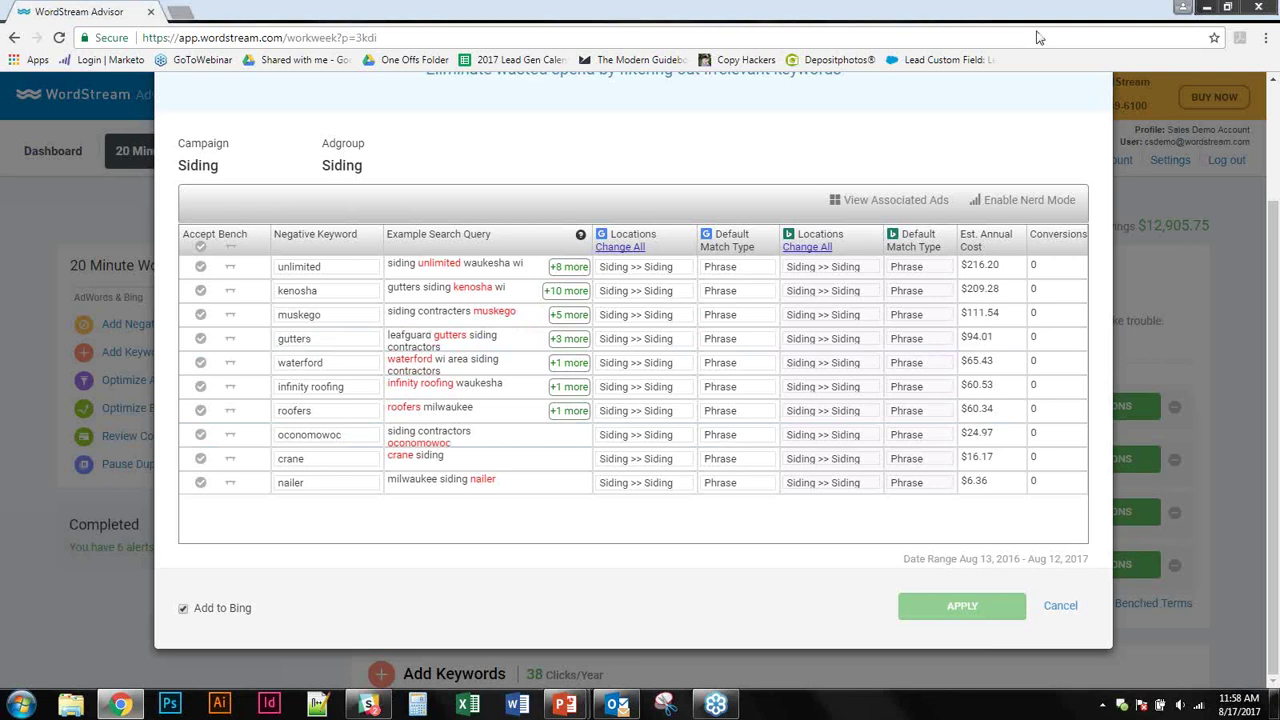
scroll(1060, 140, "up", 2)
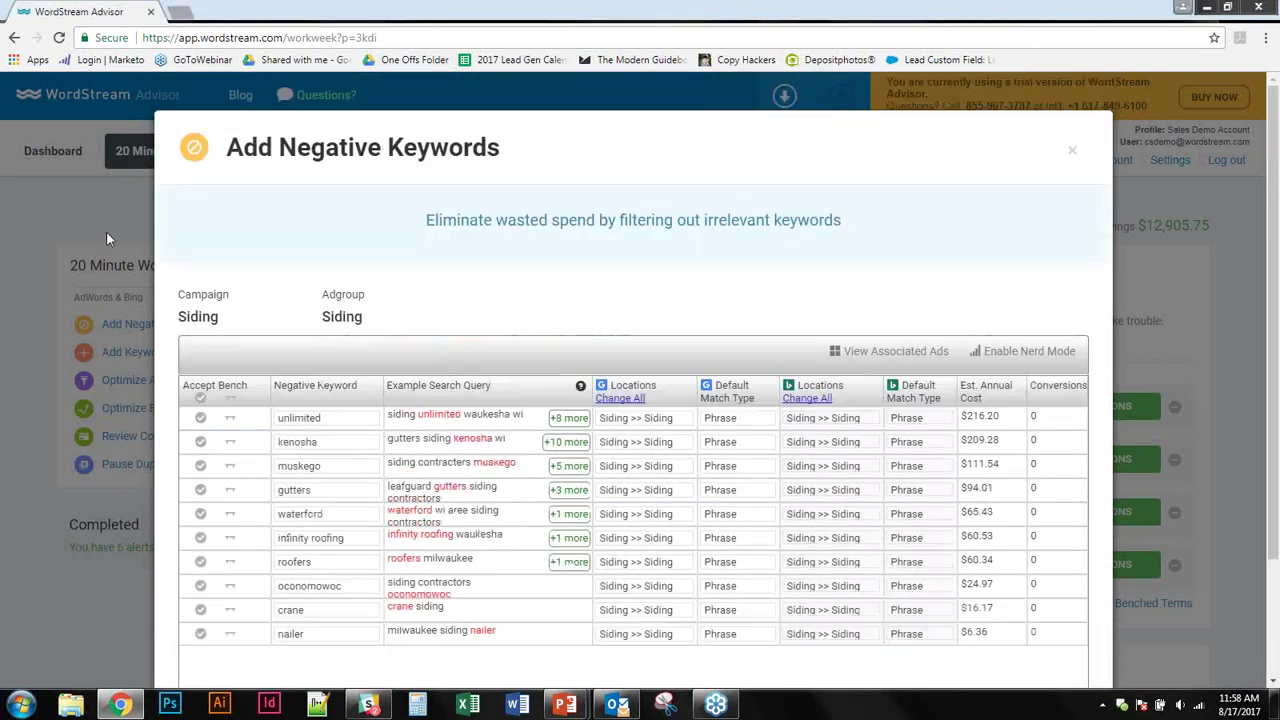
left_click(1072, 152)
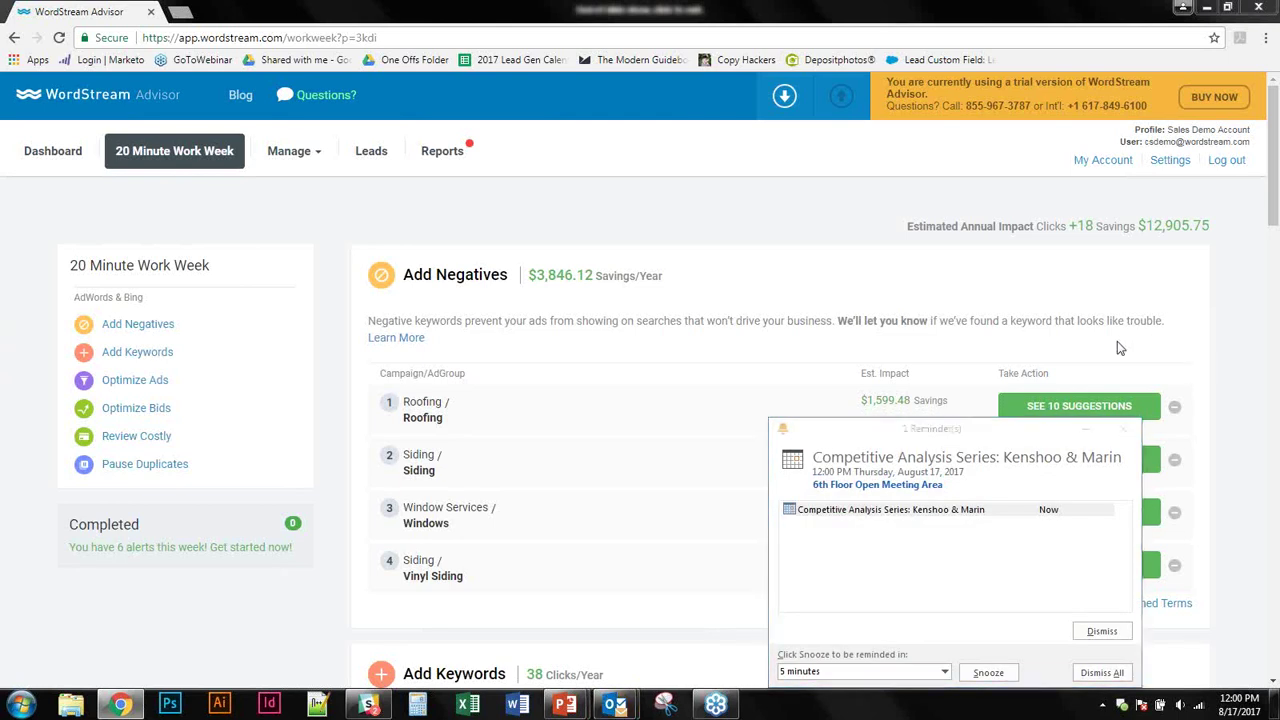
Step: Move the Competitive Analysis Series meeting reminder aside and close it
left_click_drag(866, 434, 482, 515)
left_click(740, 509)
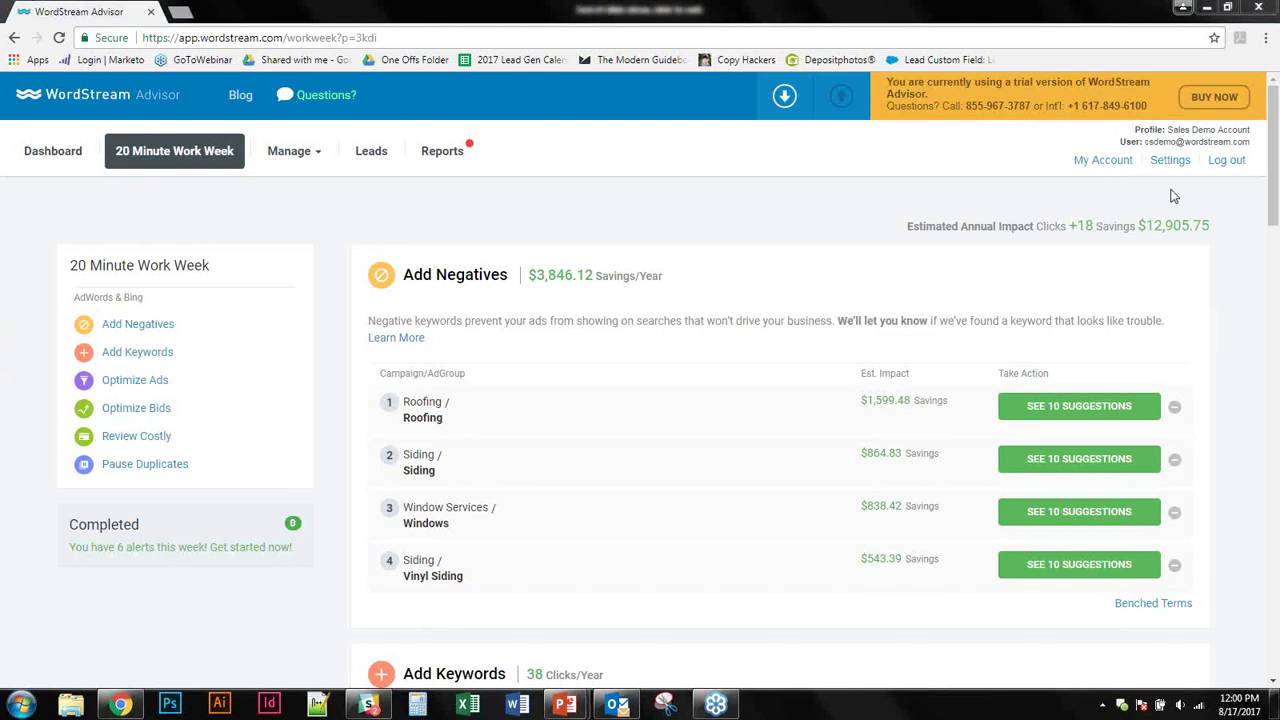
Step: Open the account's Client Center, view the options for adding an AdWords or Facebook profile, and close them without adding one
left_click(1085, 143)
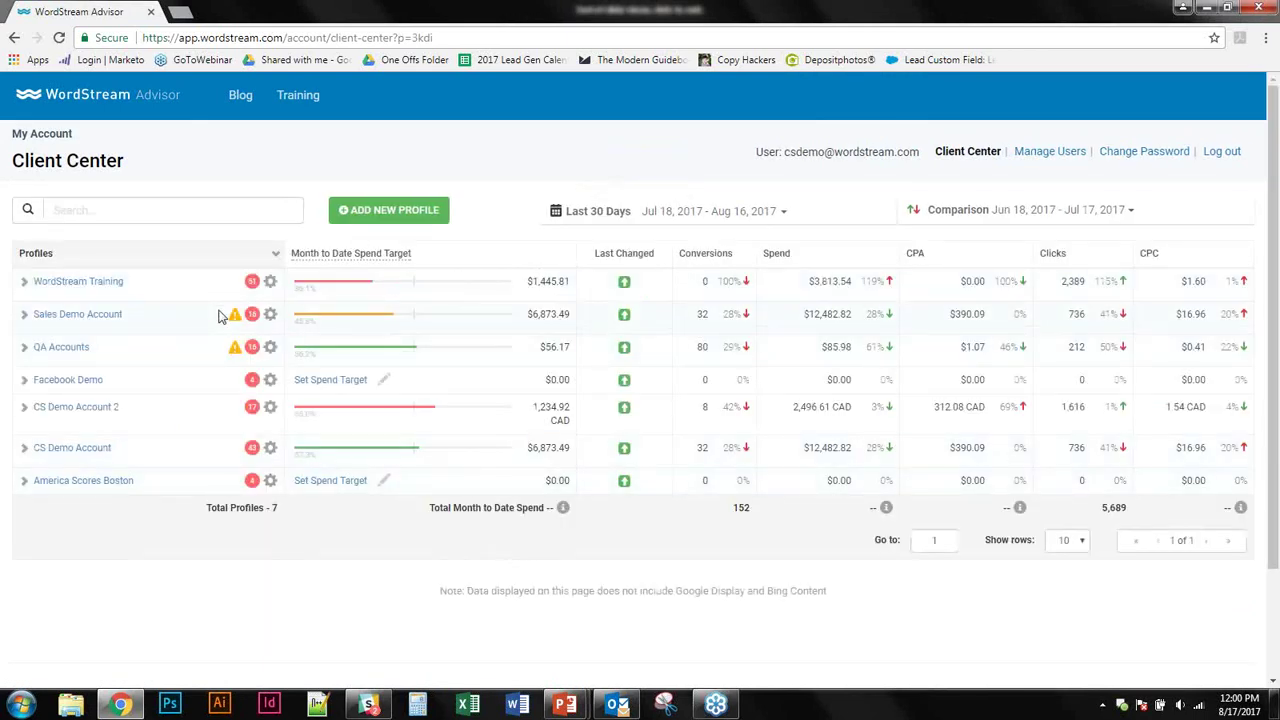
left_click(348, 208)
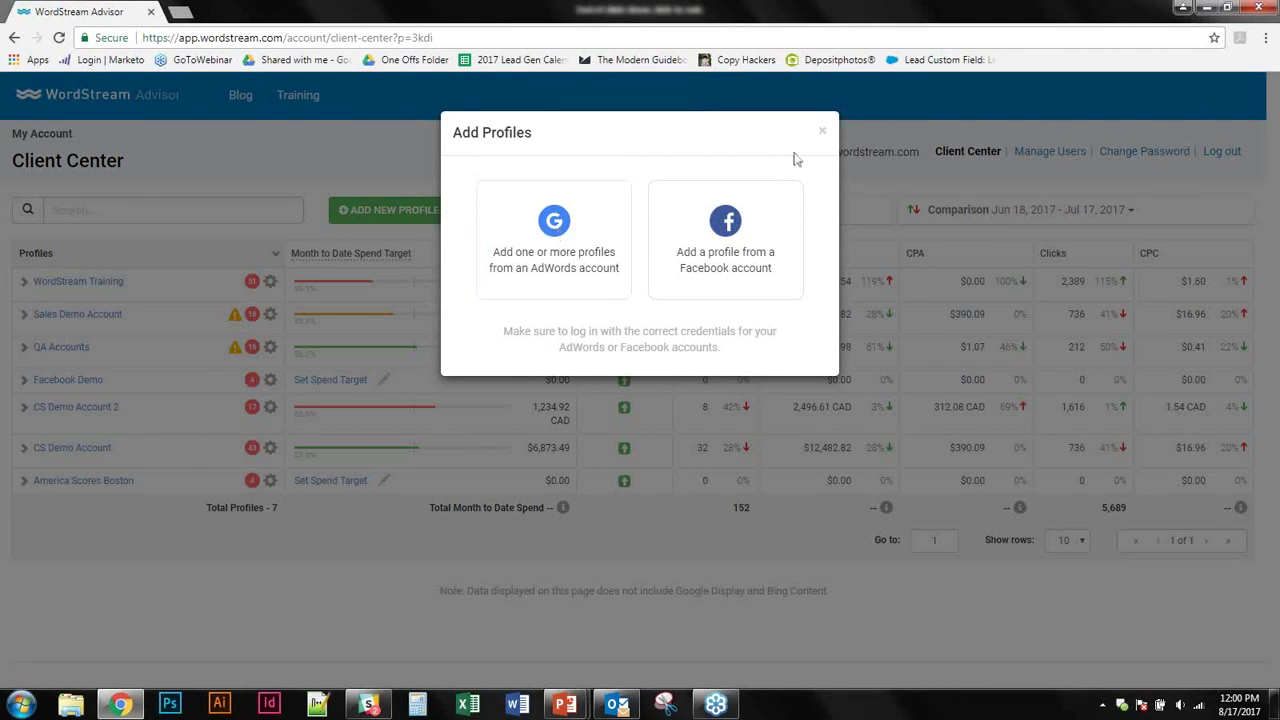
left_click(826, 129)
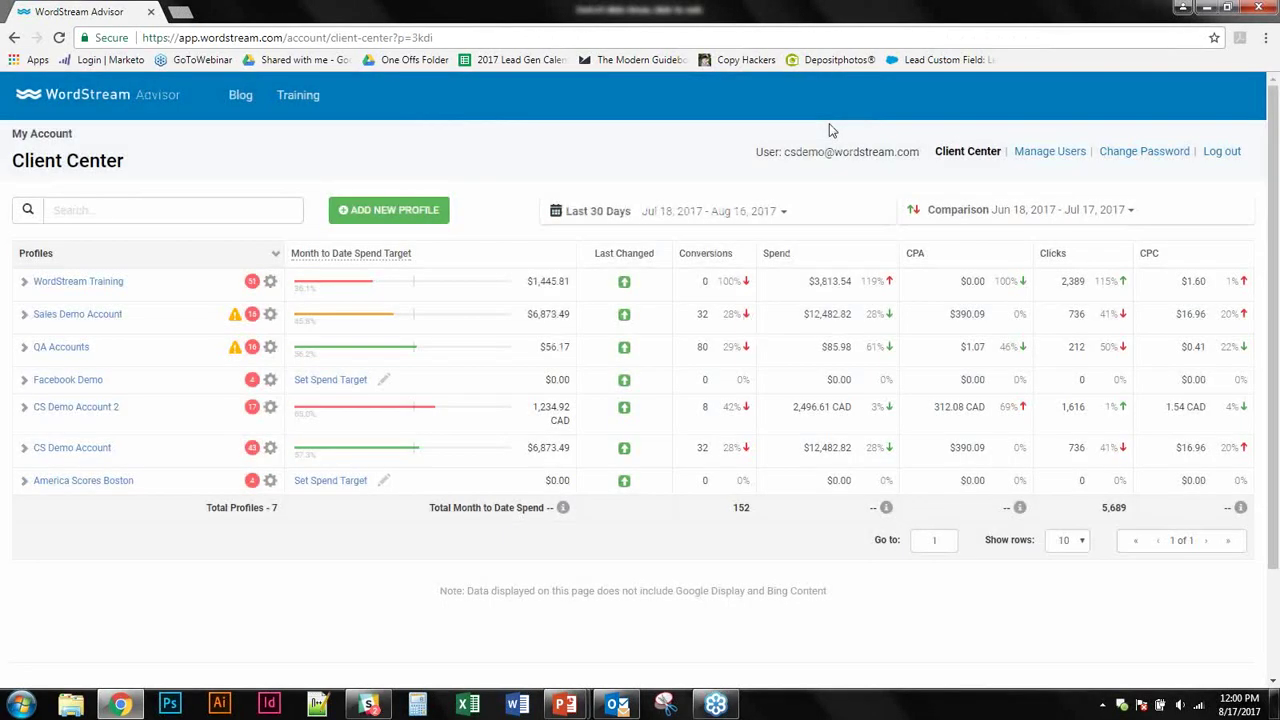